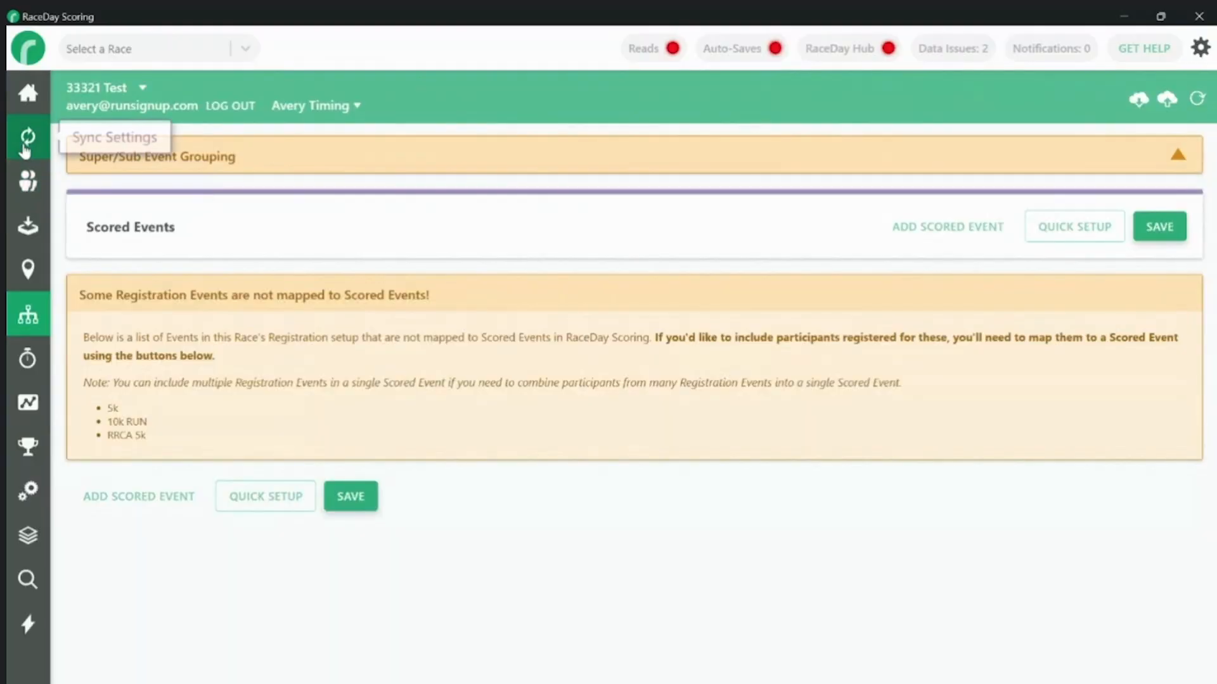
Review the fields listed in the race's sync settings.
{"action": "left_click", "coordinate": [27, 136]}
{"action": "left_click", "coordinate": [686, 403]}
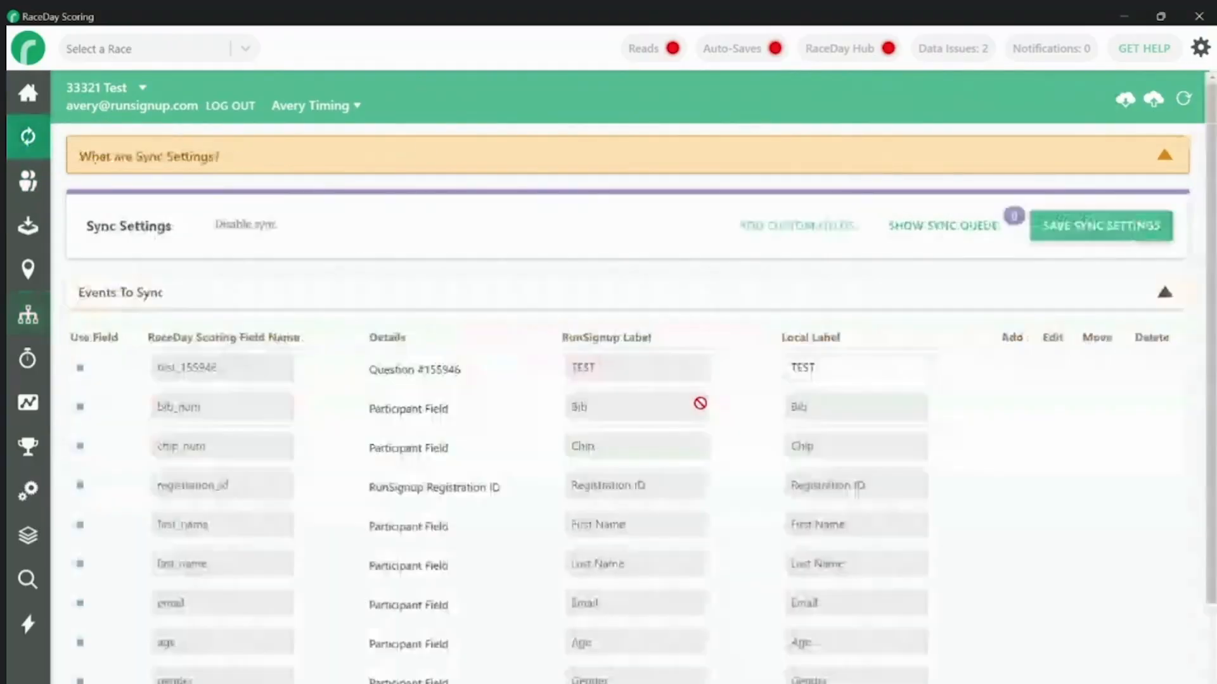
{"action": "left_click", "coordinate": [1099, 243]}
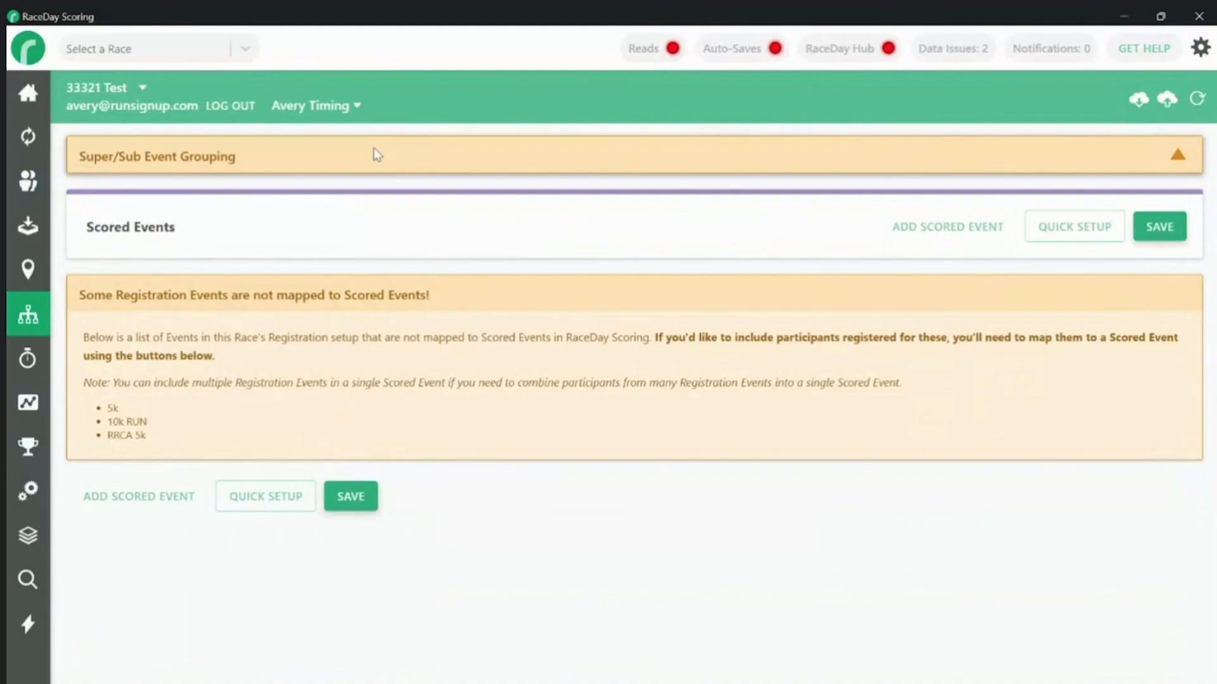
Examine the Super/Sub Event Grouping details to see which events include the RRCA 5k participants.
{"action": "left_click", "coordinate": [376, 154]}
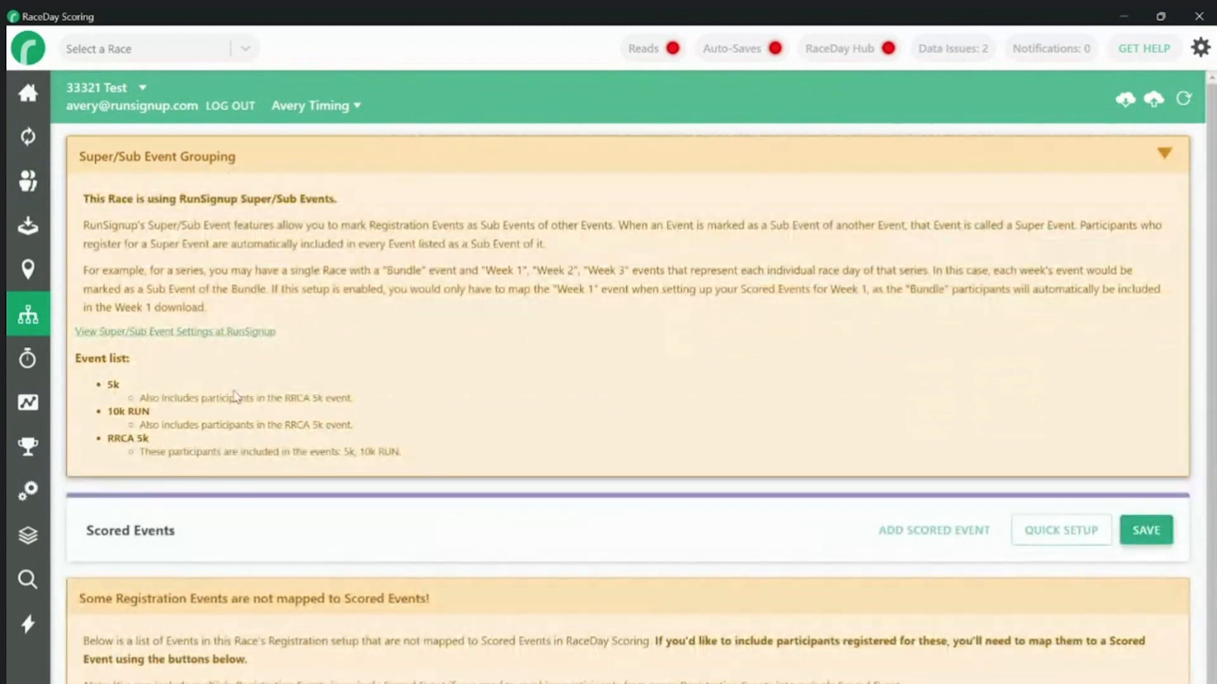
{"action": "left_click_drag", "start_coordinate": [353, 398], "coordinate": [346, 423]}
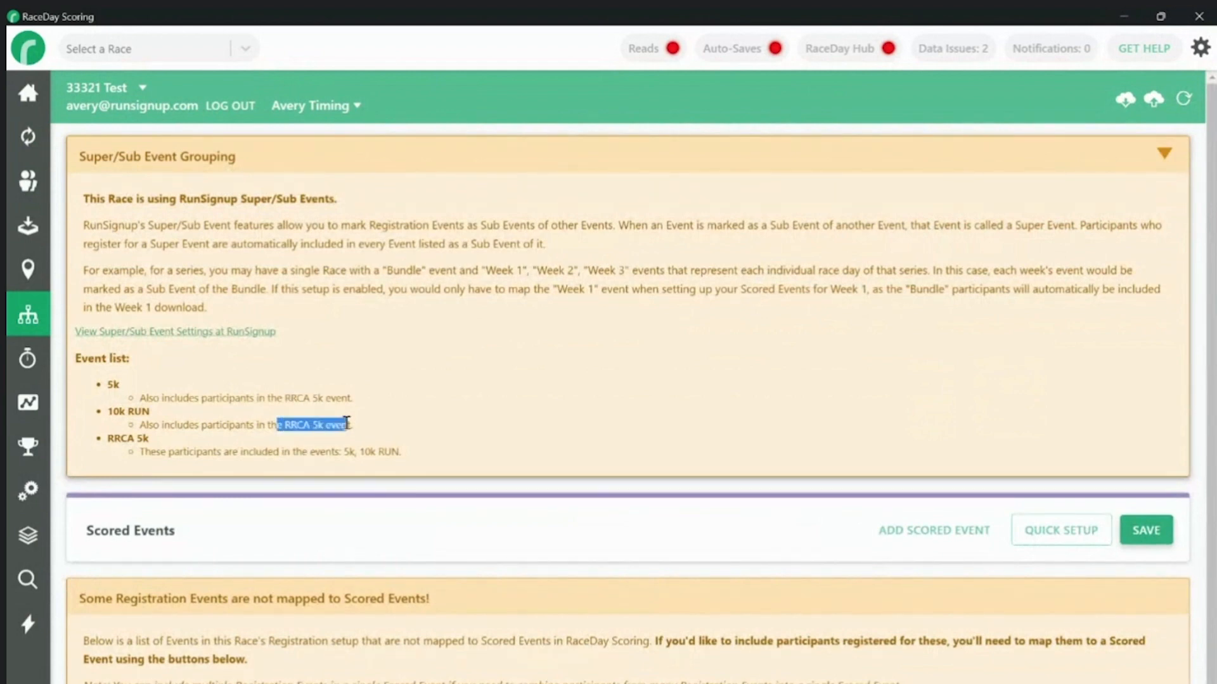
{"action": "left_click", "coordinate": [436, 164]}
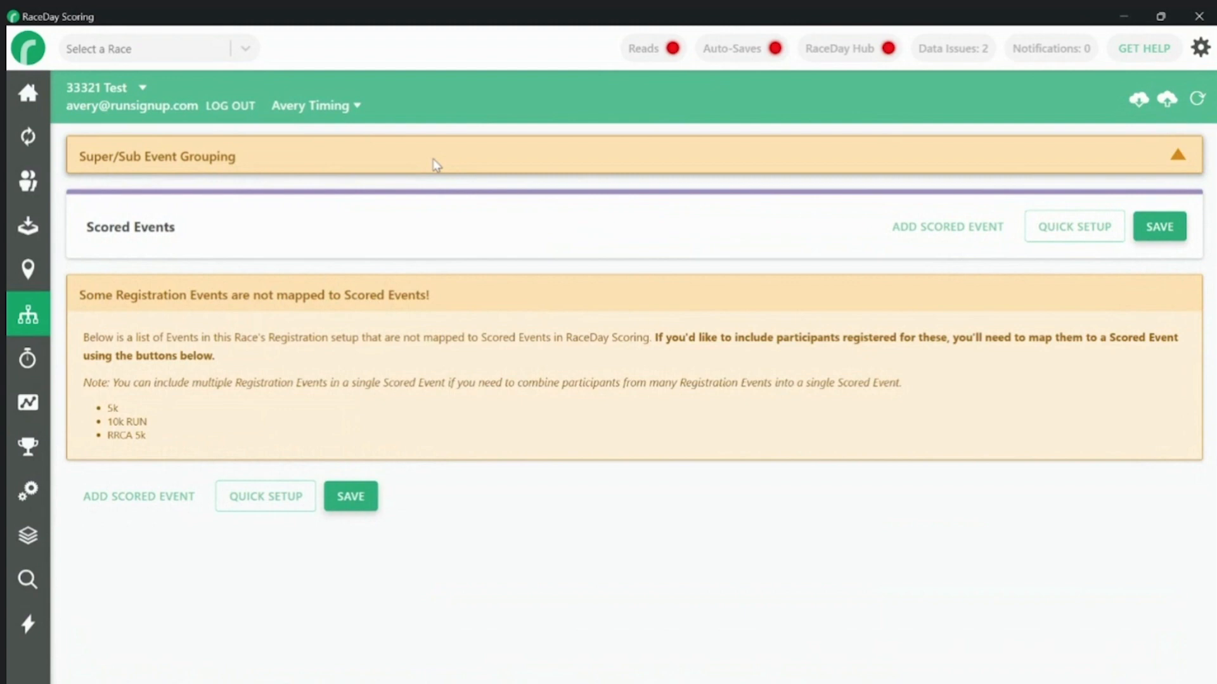
Generate the scored events with Quick Setup and rename the RRCA 5k scored event as Challenge.
{"action": "left_click", "coordinate": [253, 511]}
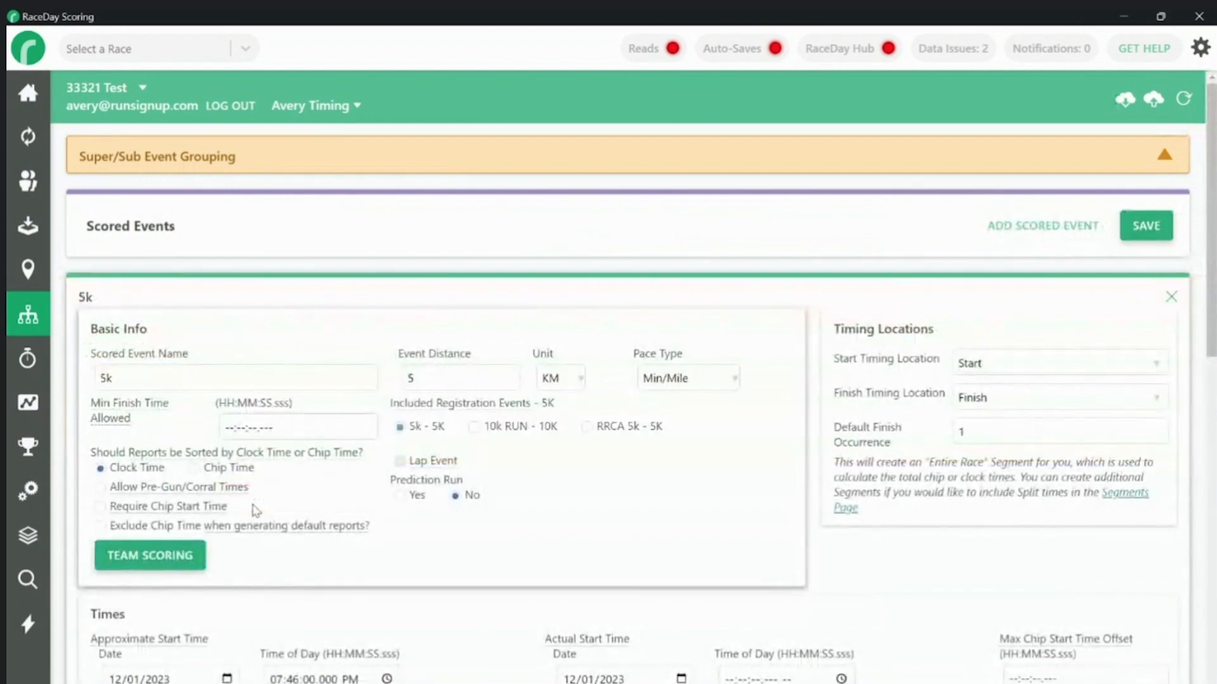
{"action": "scroll", "coordinate": [598, 453], "scroll_direction": "down", "scroll_amount": 4}
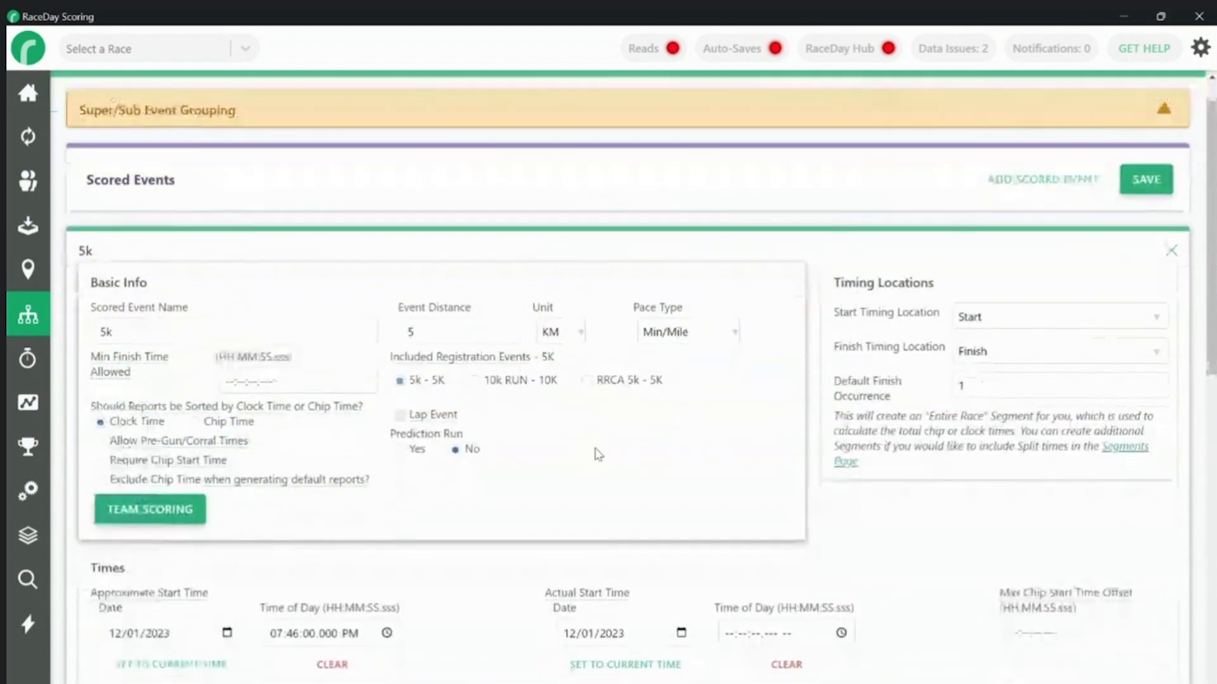
{"action": "scroll", "coordinate": [597, 454], "scroll_direction": "down", "scroll_amount": 9}
{"action": "left_click", "coordinate": [272, 496]}
{"action": "key", "text": "ctrl+a"}
{"action": "type", "text": "Challenge"}
{"action": "key", "text": "Tab"}
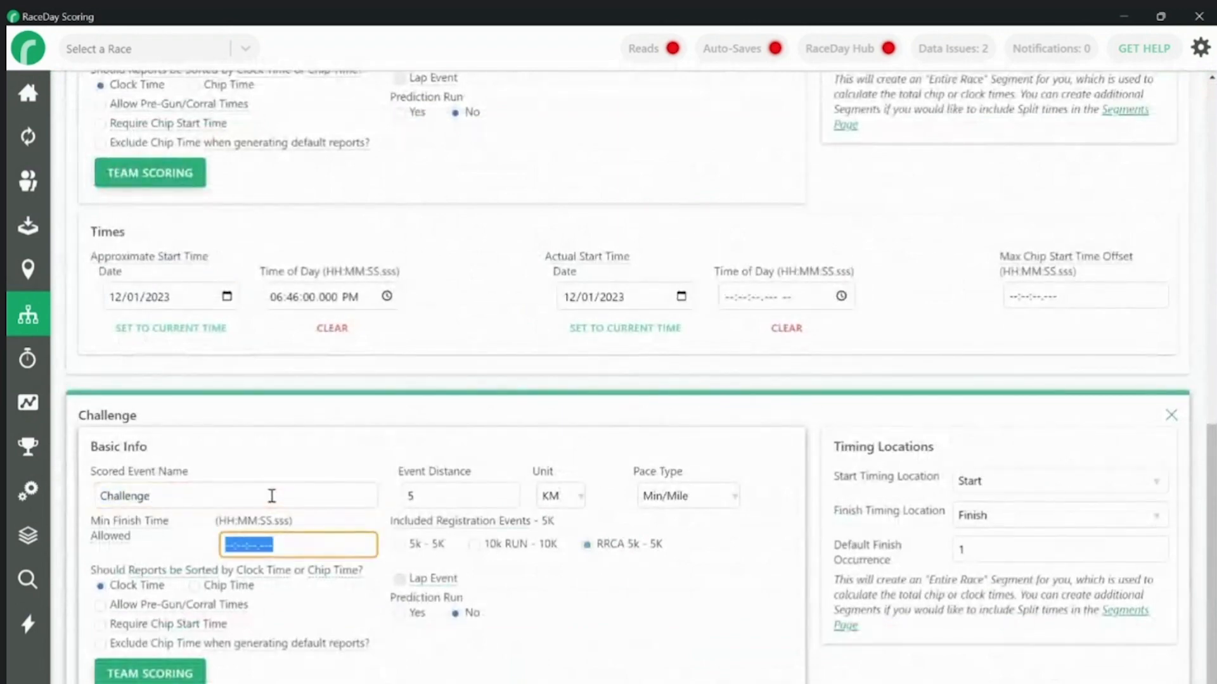
Set the Challenge event's distance to 15 KM and save the scored events.
{"action": "left_click", "coordinate": [403, 495]}
{"action": "double_click", "coordinate": [403, 495]}
{"action": "type", "text": "15"}
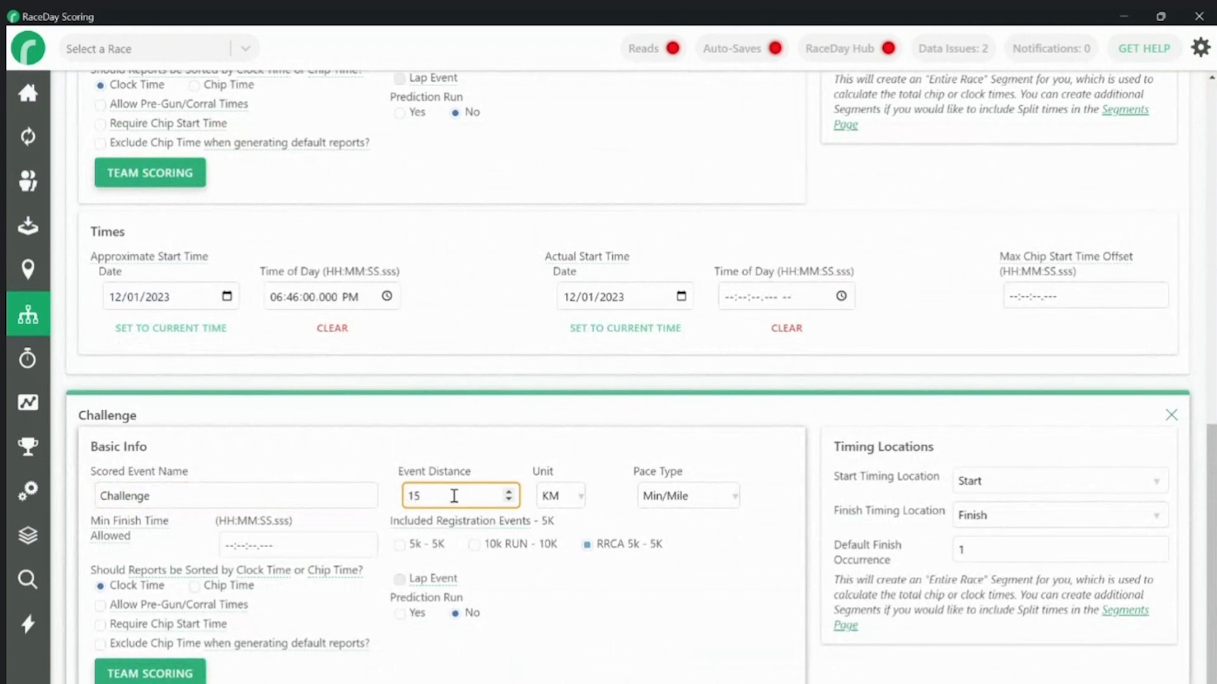
{"action": "left_click", "coordinate": [813, 451]}
{"action": "scroll", "coordinate": [811, 450], "scroll_direction": "down", "scroll_amount": 3}
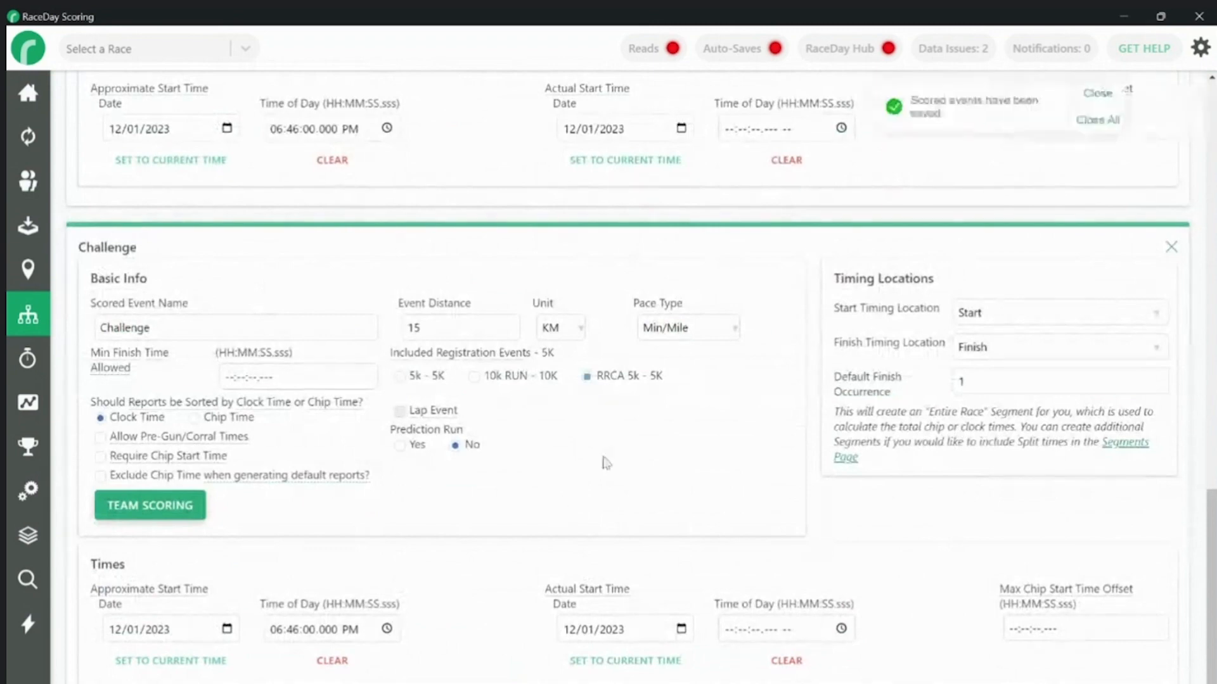
Review the timing locations and included registration events of the 5k, 10k RUN and Challenge scored events.
{"action": "scroll", "coordinate": [608, 456], "scroll_direction": "up", "scroll_amount": 7}
{"action": "scroll", "coordinate": [609, 456], "scroll_direction": "up", "scroll_amount": 10}
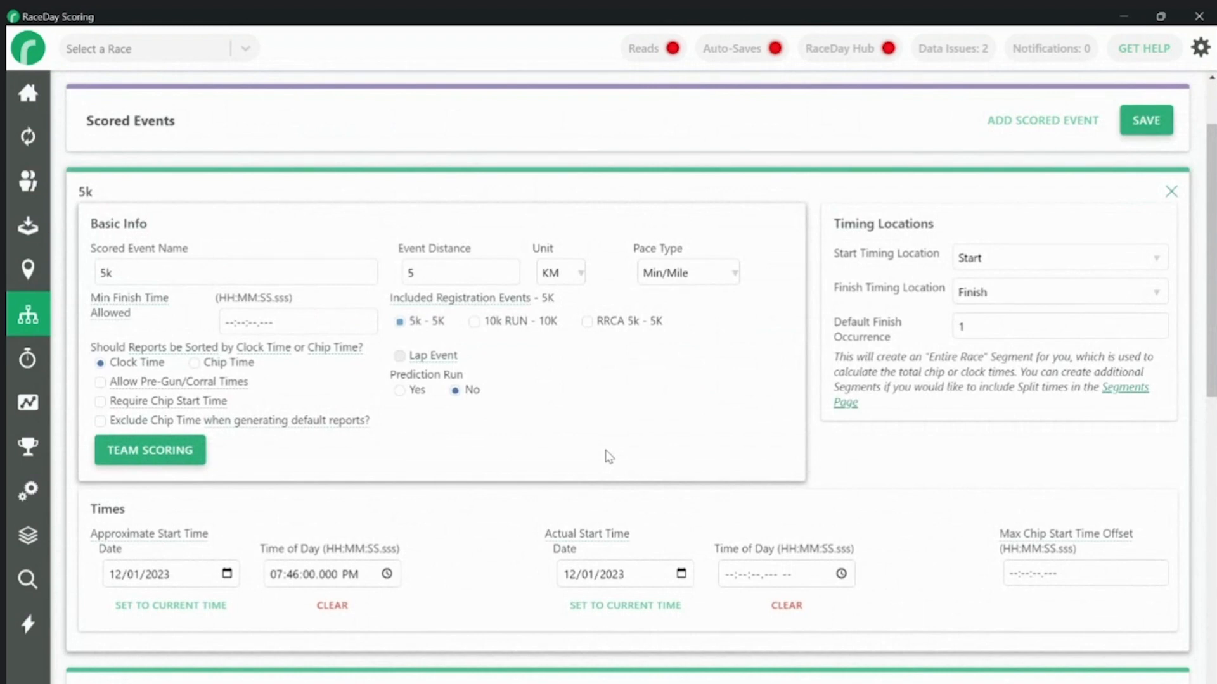
{"action": "scroll", "coordinate": [608, 456], "scroll_direction": "down", "scroll_amount": 1}
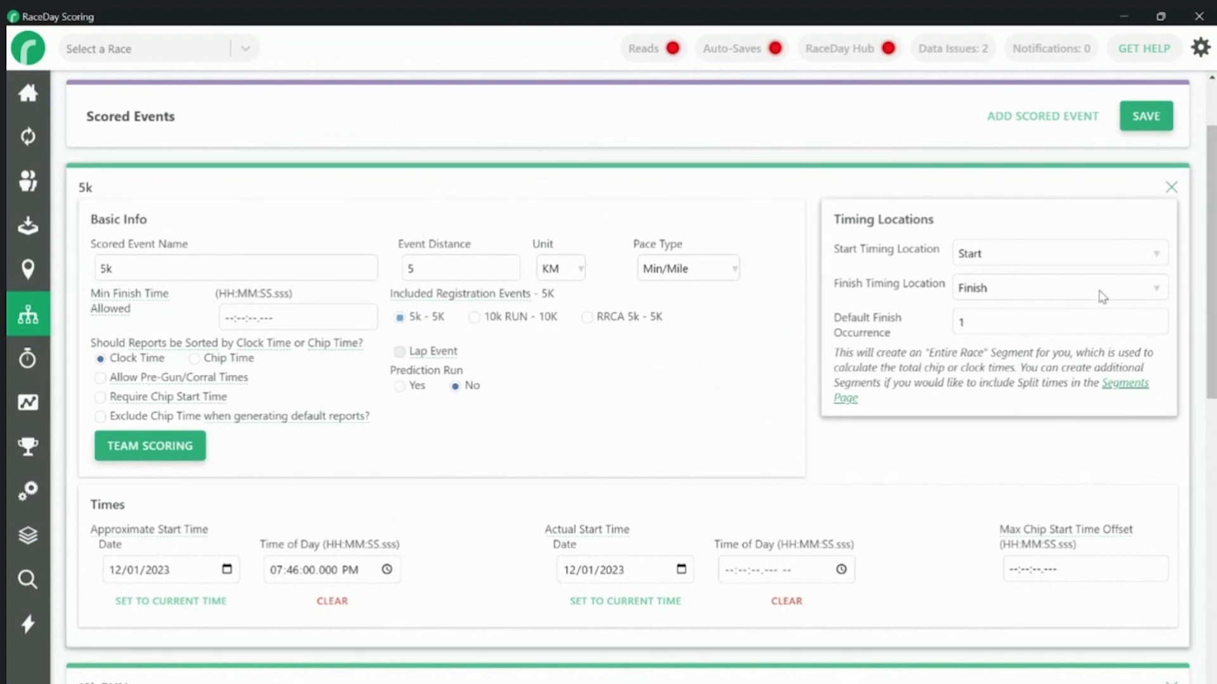
{"action": "scroll", "coordinate": [839, 487], "scroll_direction": "down", "scroll_amount": 7}
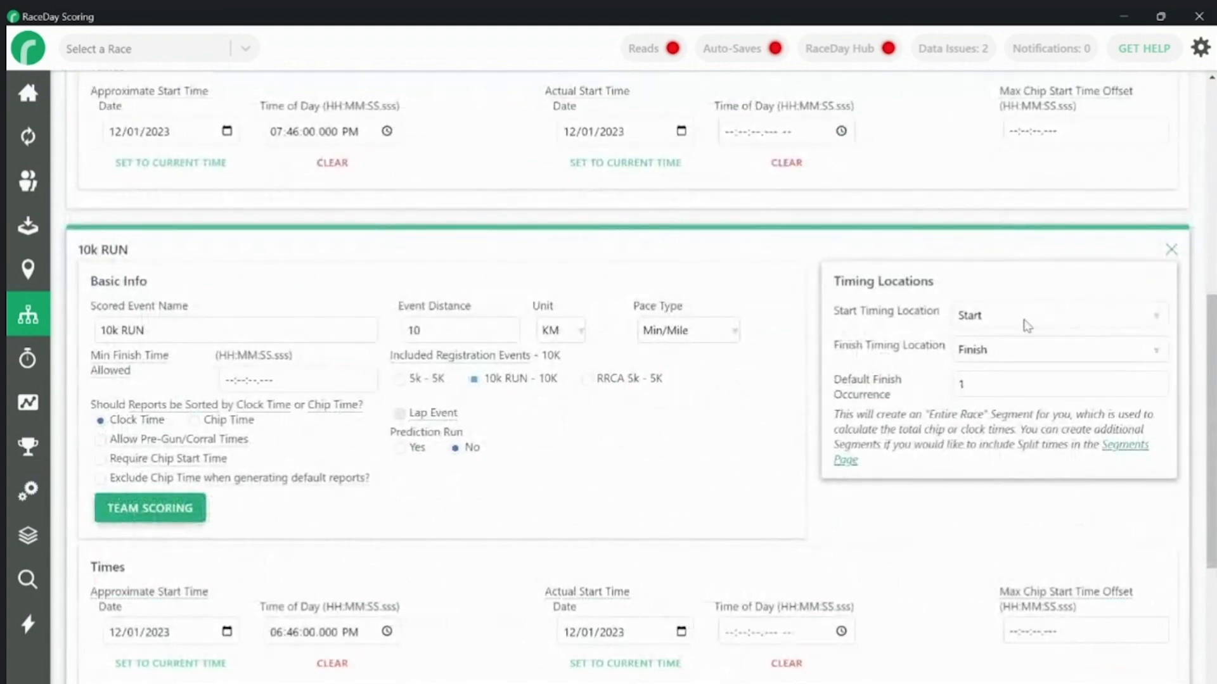
{"action": "scroll", "coordinate": [757, 399], "scroll_direction": "down", "scroll_amount": 5}
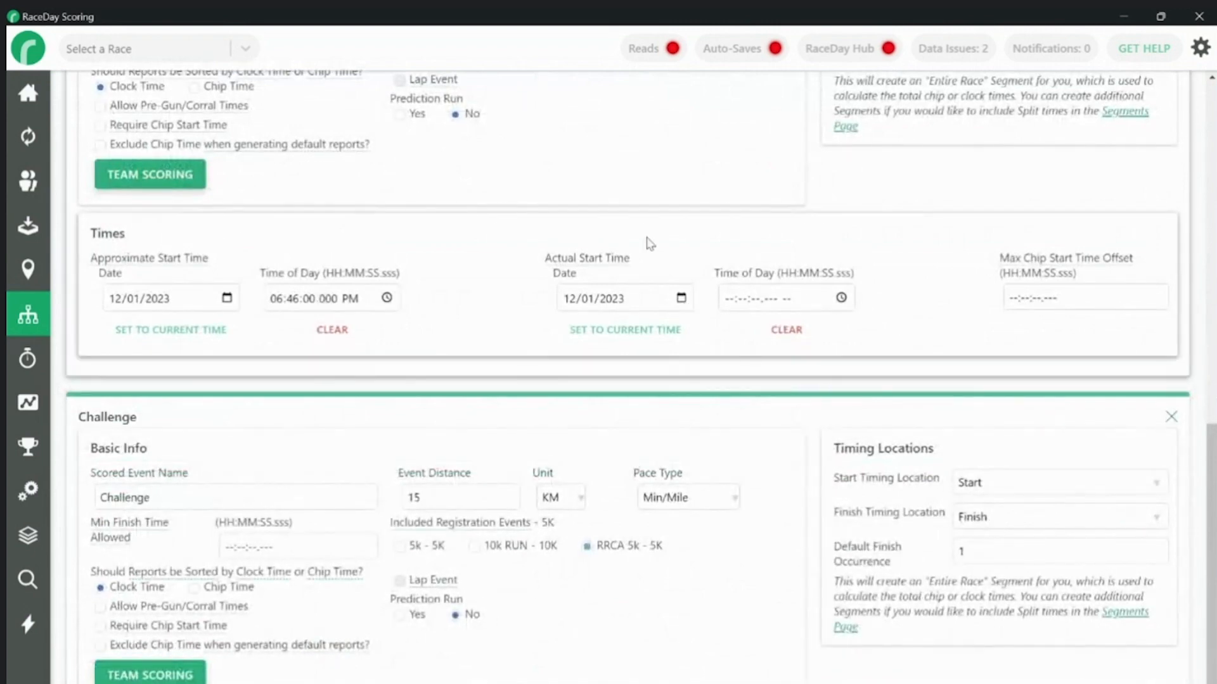
Add a segment named Split to the 5k scored event.
{"action": "left_click", "coordinate": [28, 403]}
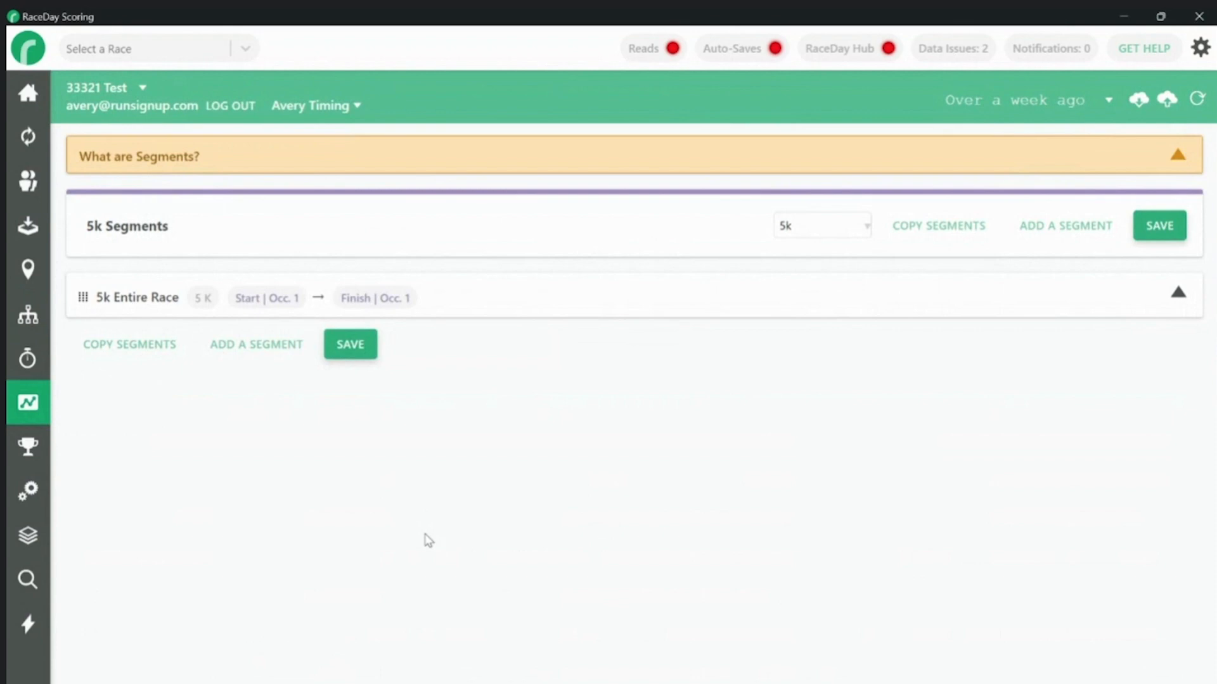
{"action": "left_click", "coordinate": [284, 355]}
{"action": "left_click", "coordinate": [321, 436]}
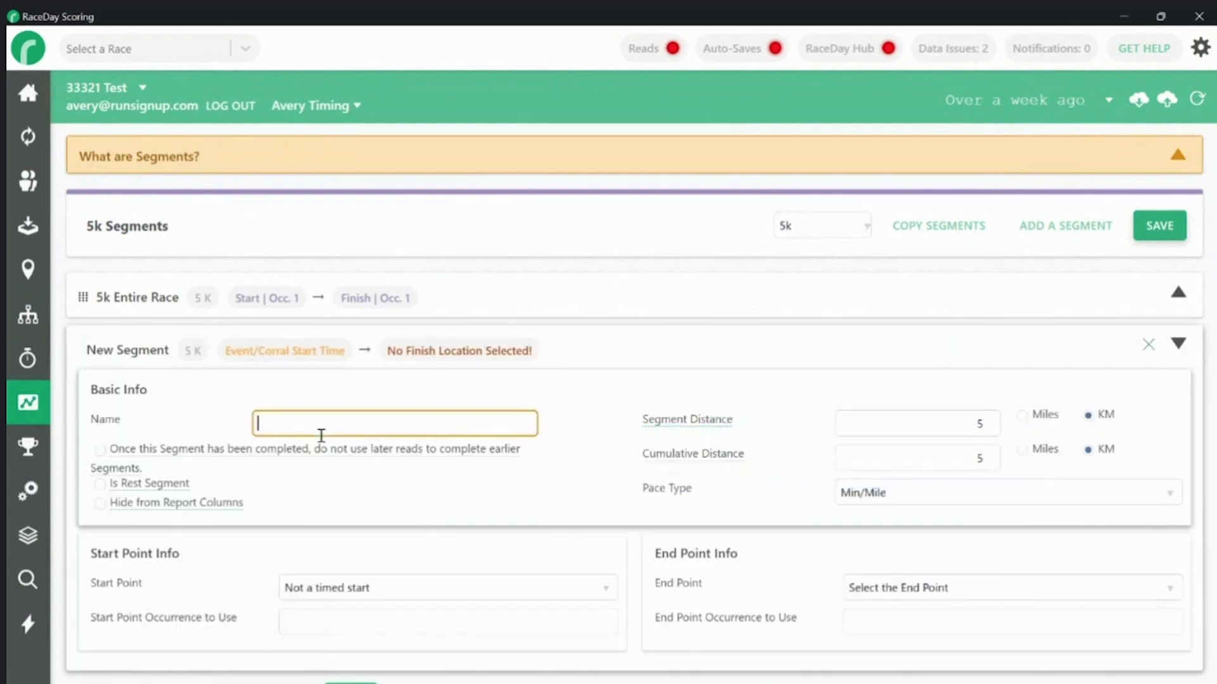
{"action": "type", "text": "Split"}
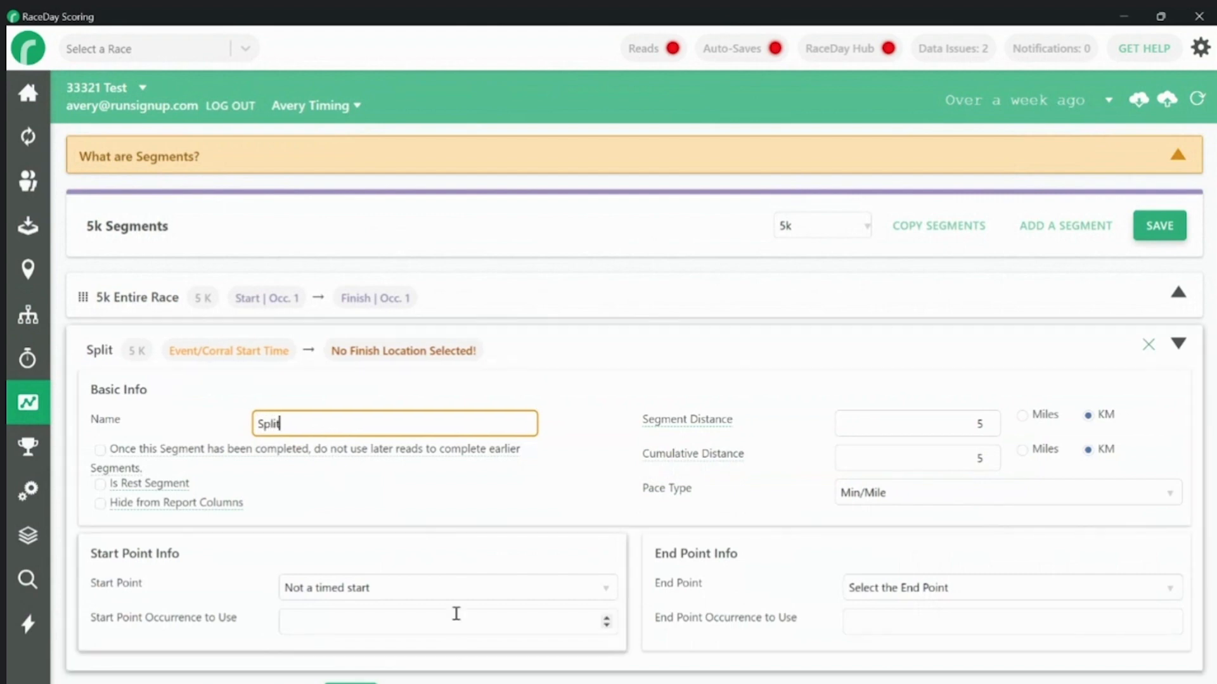
Try setting the Split segment from Start to Finish with end occurrence 1, and discard the segment.
{"action": "left_click", "coordinate": [448, 589]}
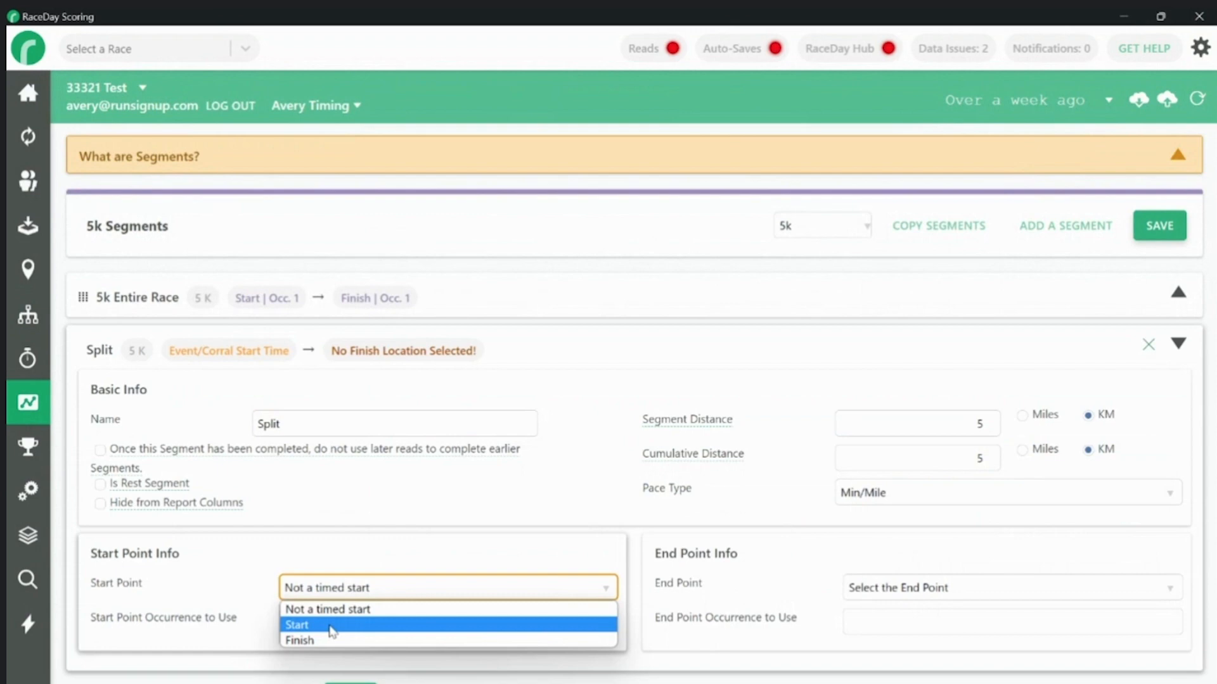
{"action": "left_click", "coordinate": [330, 626]}
{"action": "left_click", "coordinate": [340, 624]}
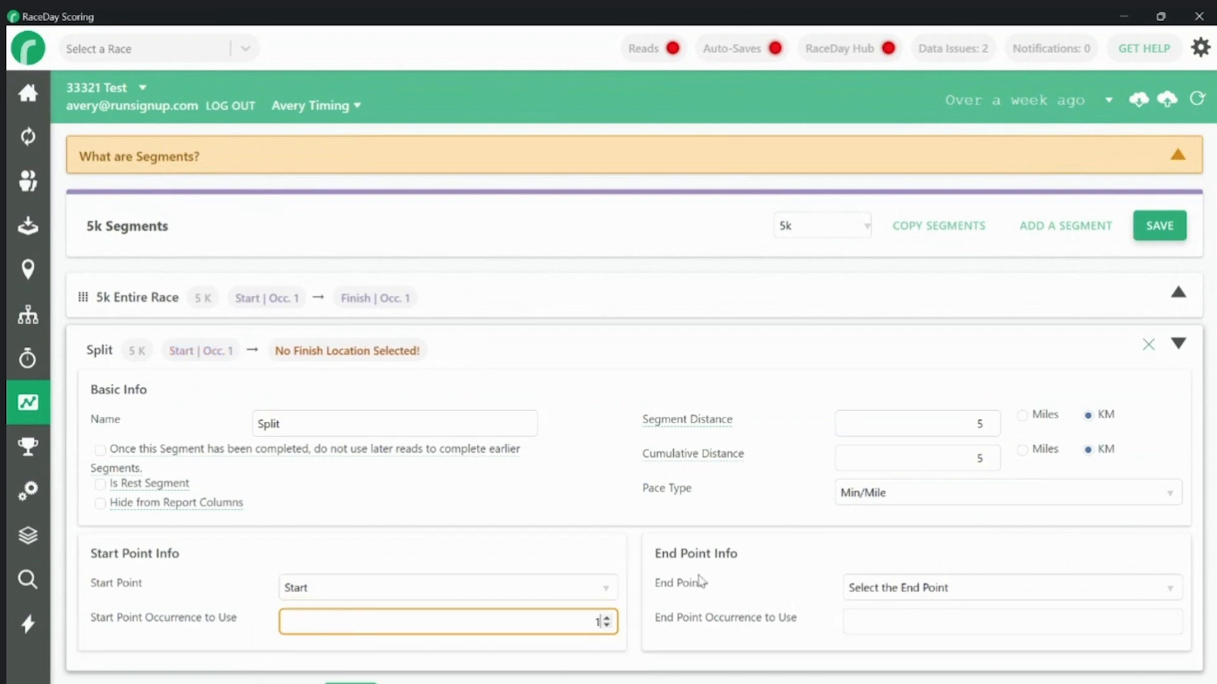
{"action": "left_click", "coordinate": [907, 591]}
{"action": "left_click", "coordinate": [900, 641]}
{"action": "left_click", "coordinate": [898, 622]}
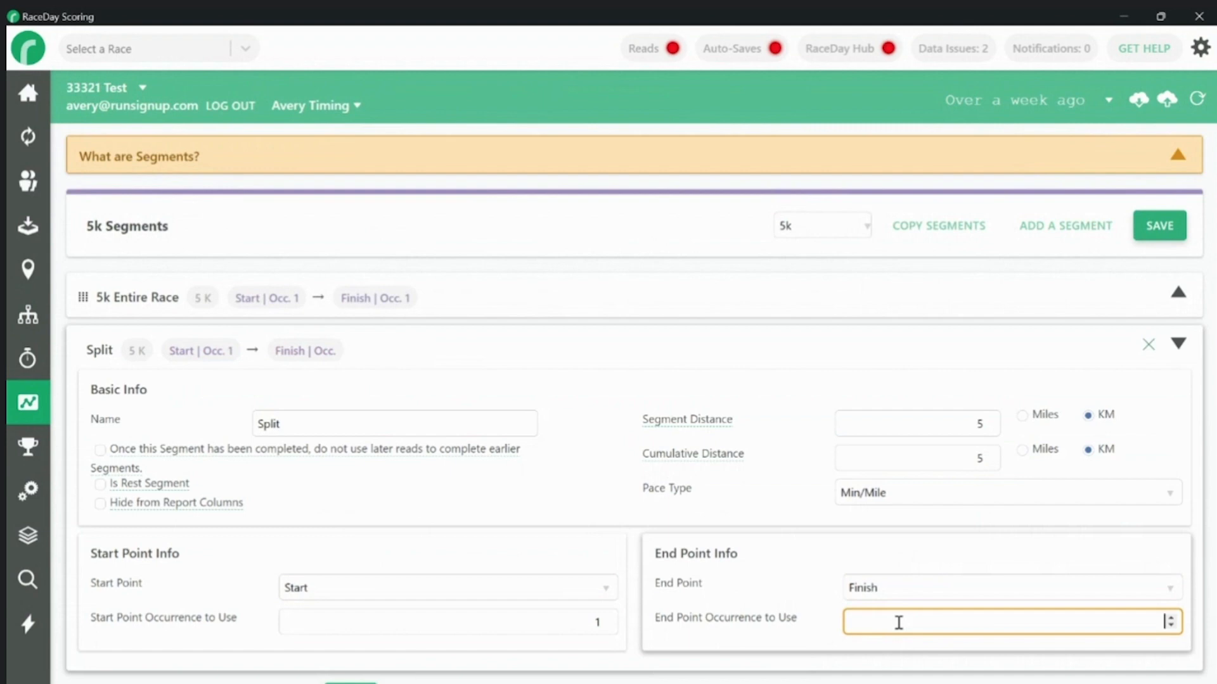
{"action": "type", "text": "1"}
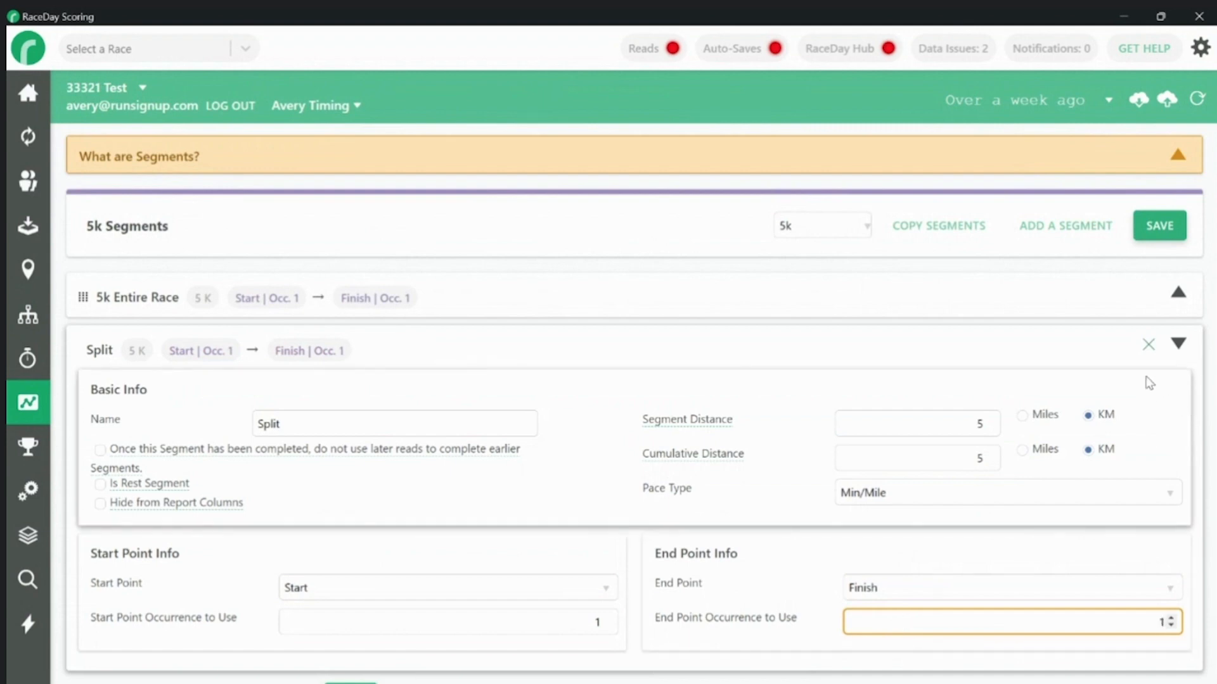
{"action": "left_click", "coordinate": [1147, 344]}
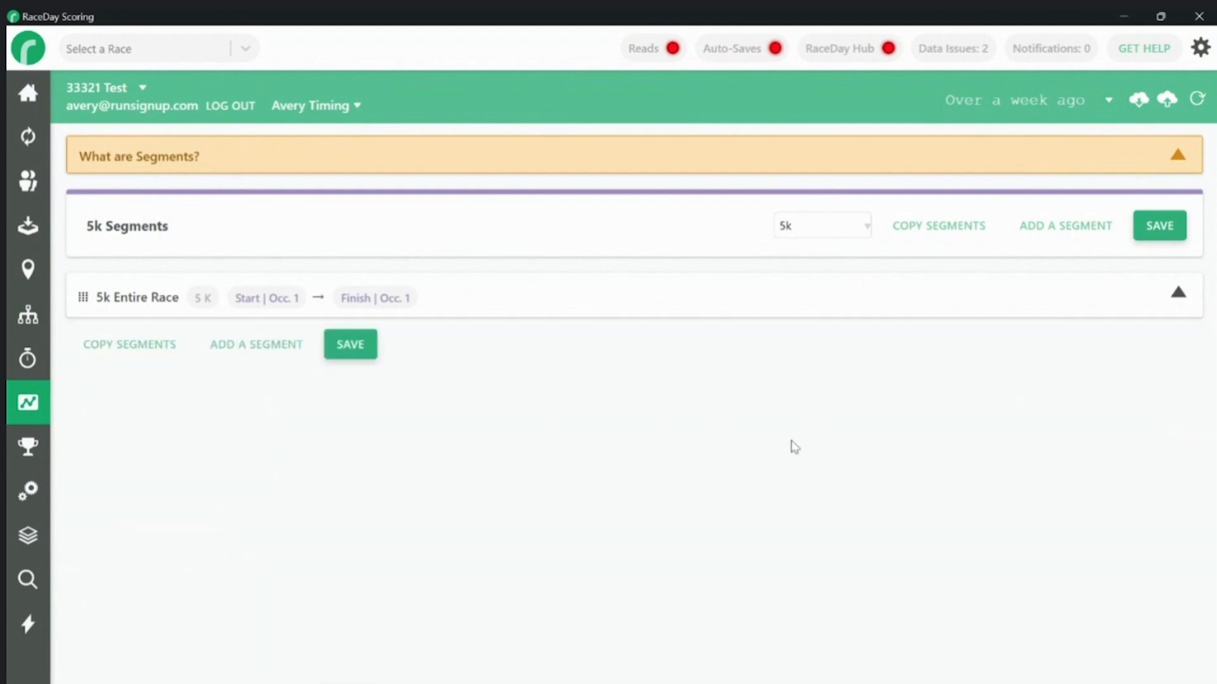
Rename the Start timing location as 5k Start/Finish and make it collect Start & Finish/Split Times.
{"action": "left_click", "coordinate": [24, 266]}
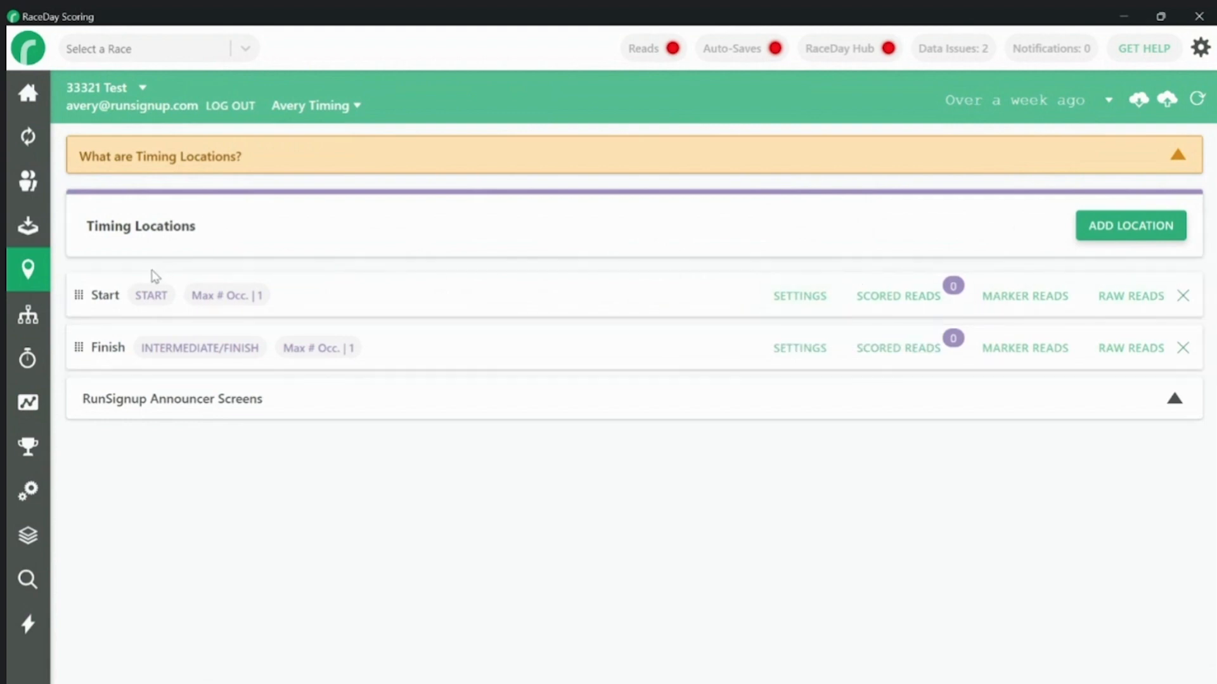
{"action": "left_click", "coordinate": [779, 296]}
{"action": "left_click", "coordinate": [269, 288]}
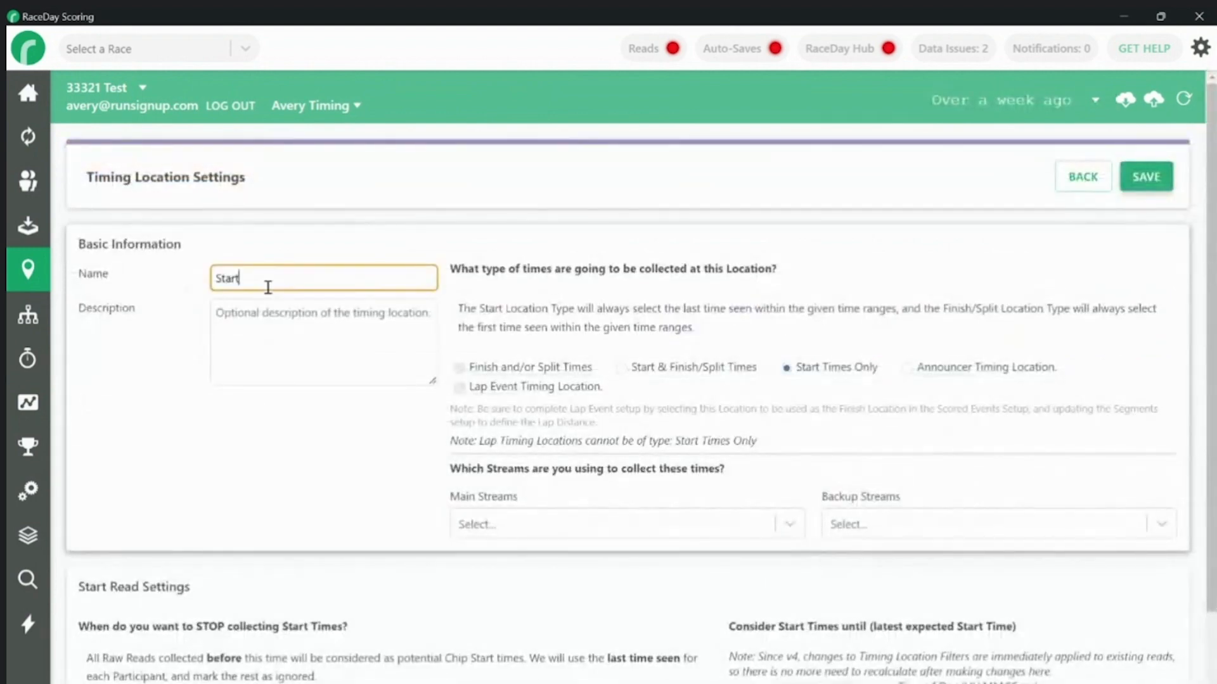
{"action": "key", "text": "Left"}
{"action": "key", "text": "Left"}
{"action": "key", "text": "Left"}
{"action": "key", "text": "Left"}
{"action": "key", "text": "Left"}
{"action": "type", "text": "5k Start/Finish"}
{"action": "left_click", "coordinate": [739, 374]}
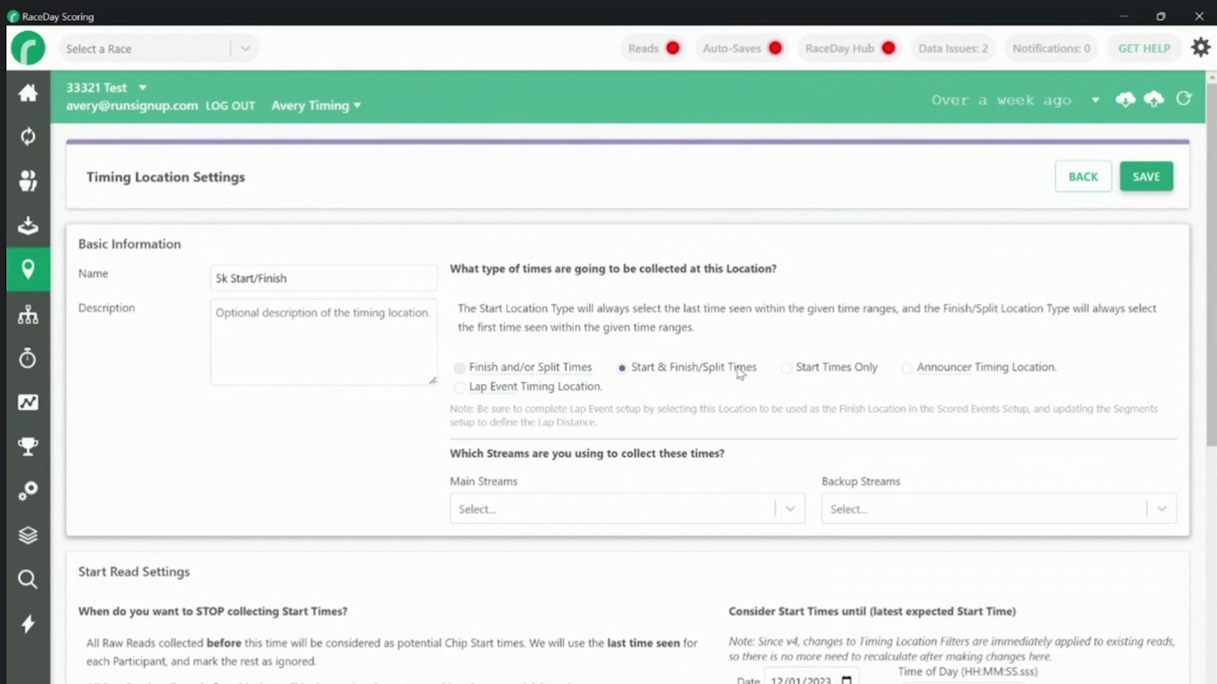
Set the 5k Start/Finish location to consider start times until 09:02:00.000 AM.
{"action": "scroll", "coordinate": [740, 374], "scroll_direction": "down", "scroll_amount": 5}
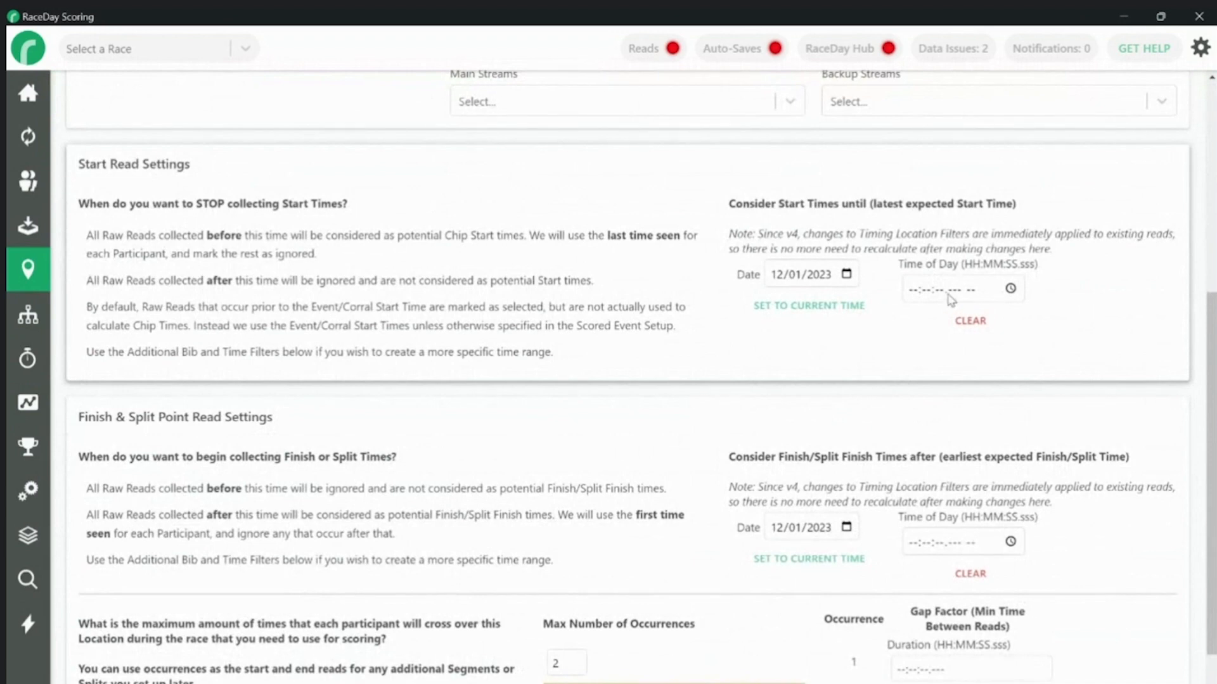
{"action": "left_click", "coordinate": [912, 292]}
{"action": "type", "text": "09:--:--.--- --"}
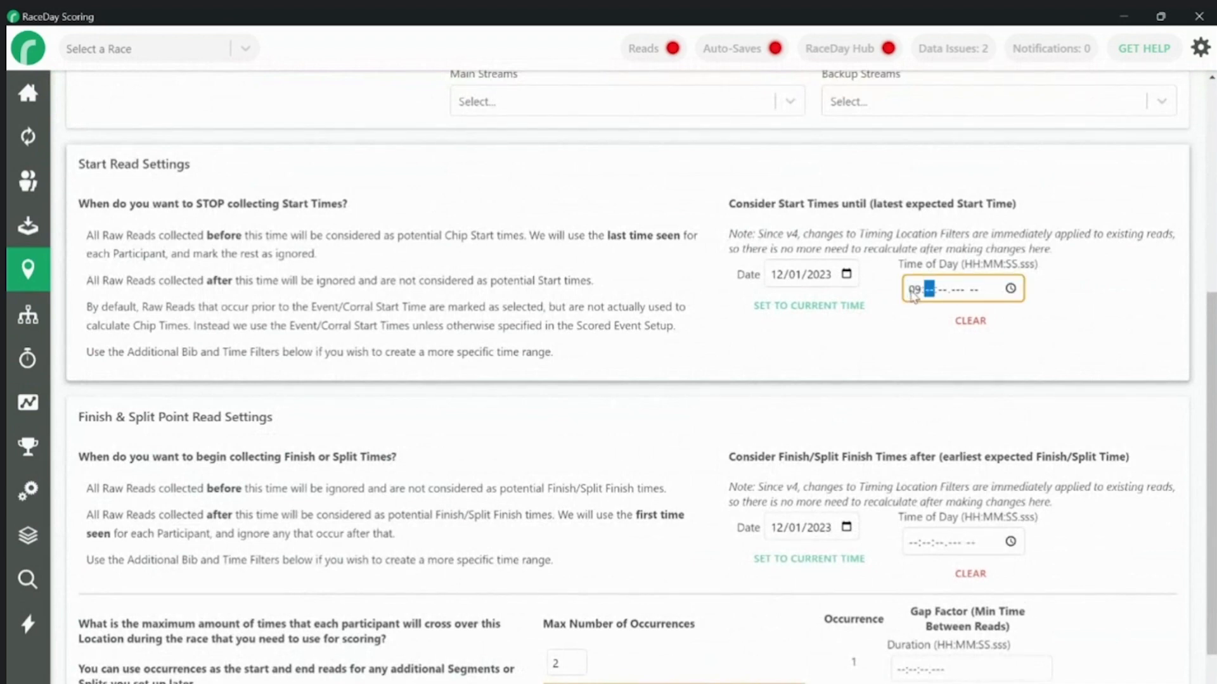
{"action": "type", "text": "02:00."}
{"action": "type", "text": "000"}
{"action": "type", "text": "00a"}
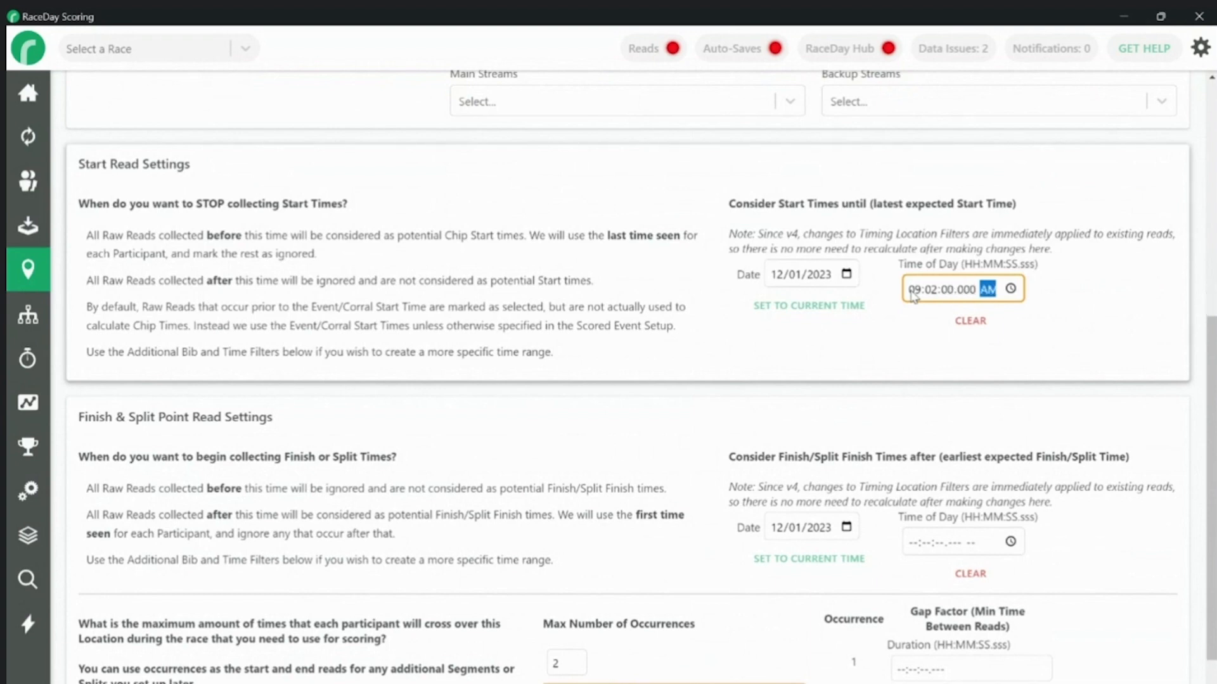
Set the location to consider finish/split times after 09:14:00.000 AM.
{"action": "left_click", "coordinate": [912, 543]}
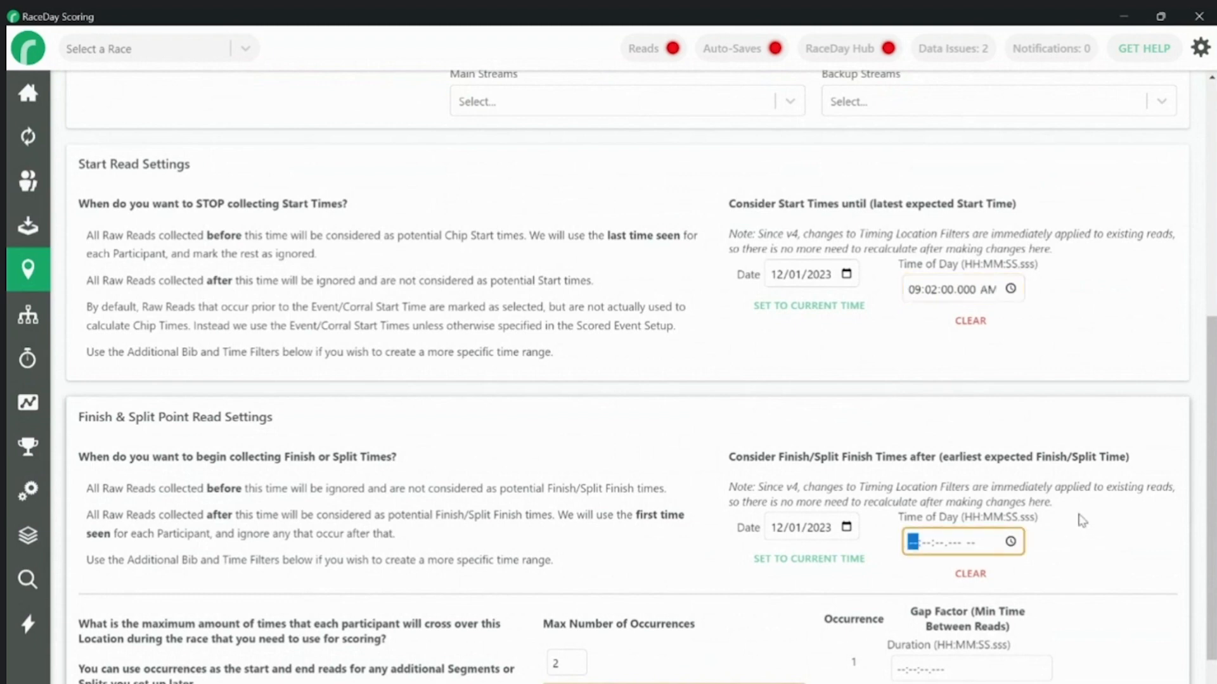
{"action": "scroll", "coordinate": [1082, 520], "scroll_direction": "down", "scroll_amount": 2}
{"action": "type", "text": "0915"}
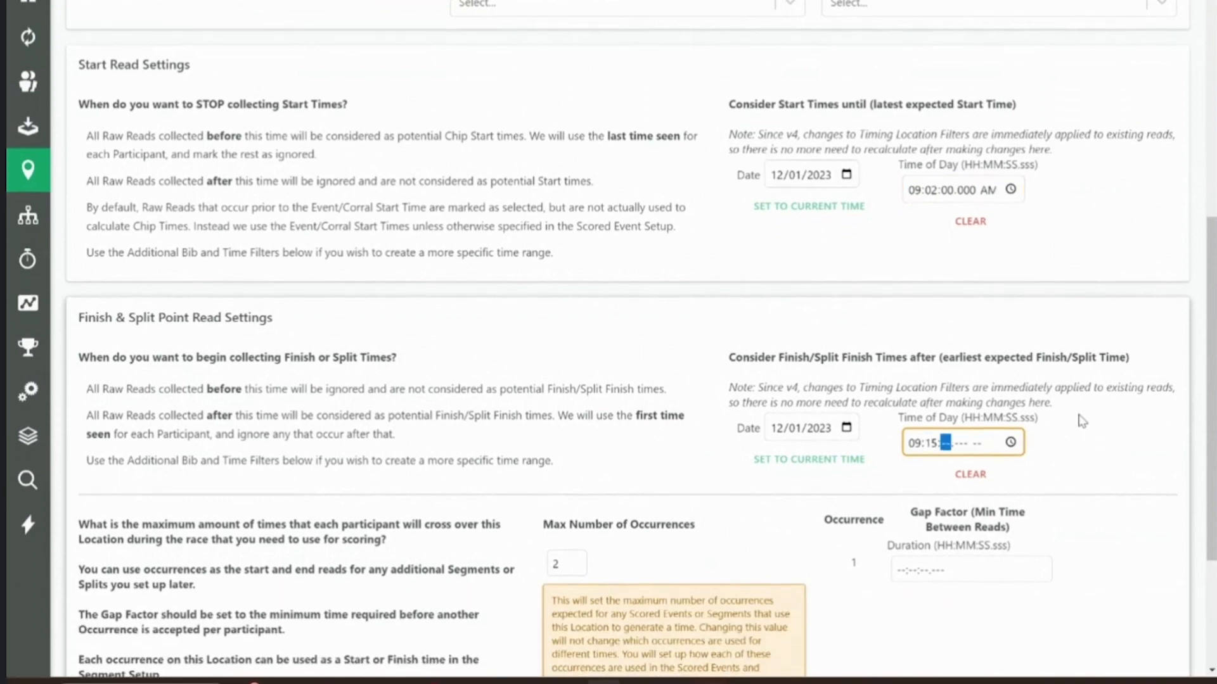
{"action": "type", "text": "04"}
{"action": "type", "text": "4"}
{"action": "type", "text": "0000a"}
{"action": "left_click", "coordinate": [1067, 452]}
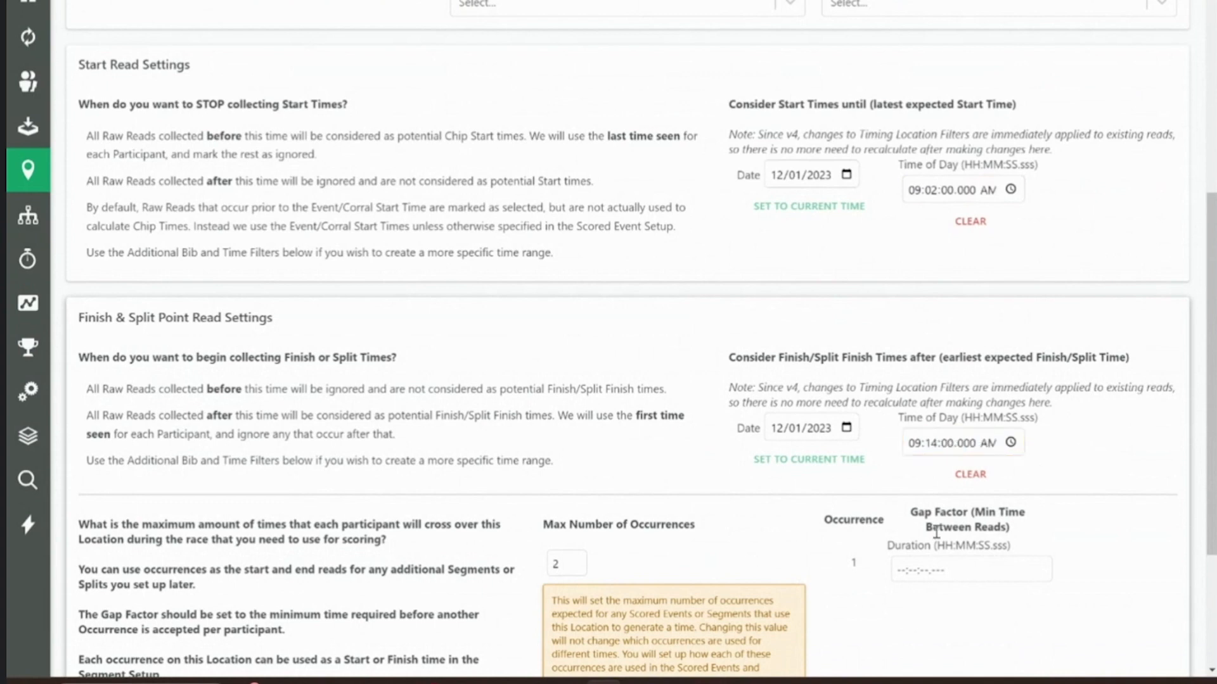
Set the gap factor for occurrence 1 to 00:14:00.000.
{"action": "left_click", "coordinate": [895, 567]}
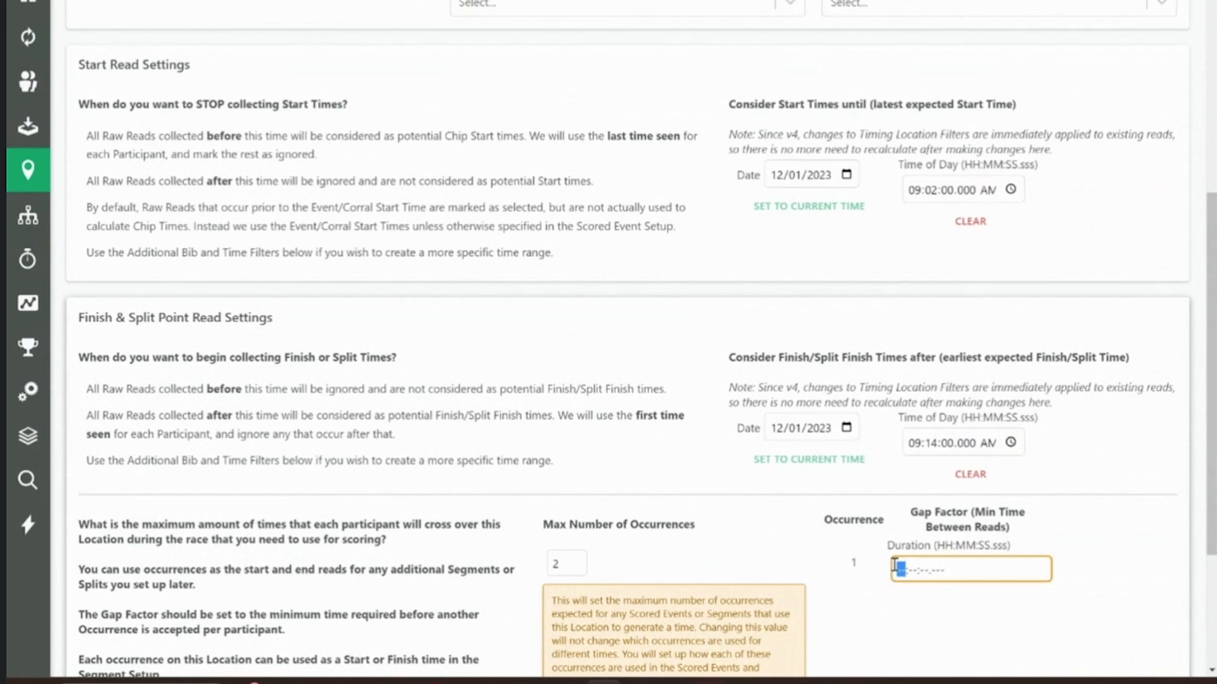
{"action": "type", "text": "00:14:00.000"}
{"action": "left_click", "coordinate": [1109, 626]}
{"action": "scroll", "coordinate": [1109, 626], "scroll_direction": "down", "scroll_amount": 3}
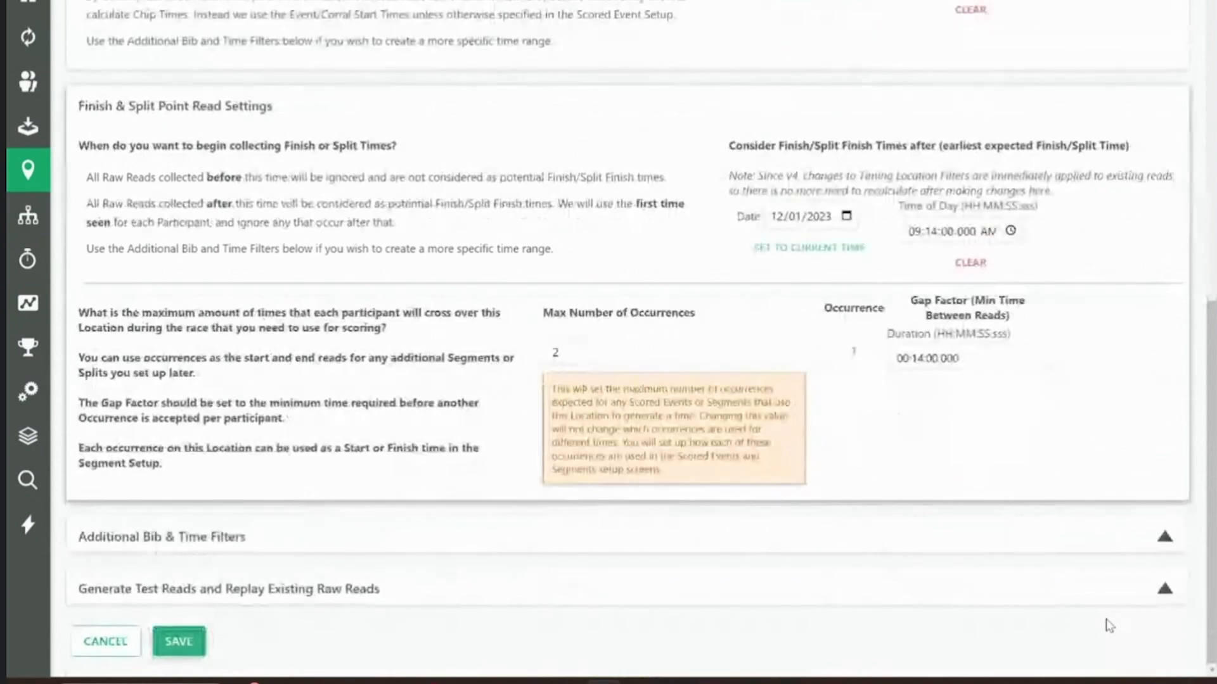
{"action": "scroll", "coordinate": [1109, 627], "scroll_direction": "up", "scroll_amount": 8}
{"action": "scroll", "coordinate": [1109, 626], "scroll_direction": "down", "scroll_amount": 3}
{"action": "scroll", "coordinate": [1109, 626], "scroll_direction": "down", "scroll_amount": 5}
{"action": "scroll", "coordinate": [1109, 626], "scroll_direction": "up", "scroll_amount": 6}
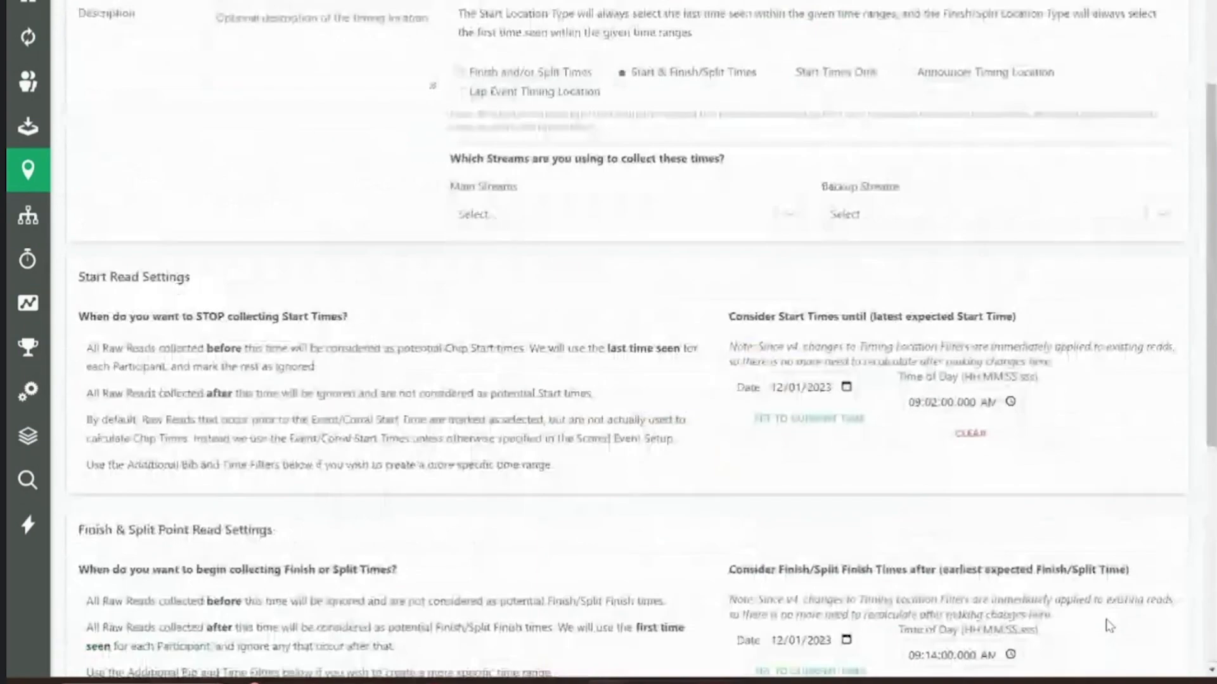
{"action": "scroll", "coordinate": [1109, 626], "scroll_direction": "down", "scroll_amount": 7}
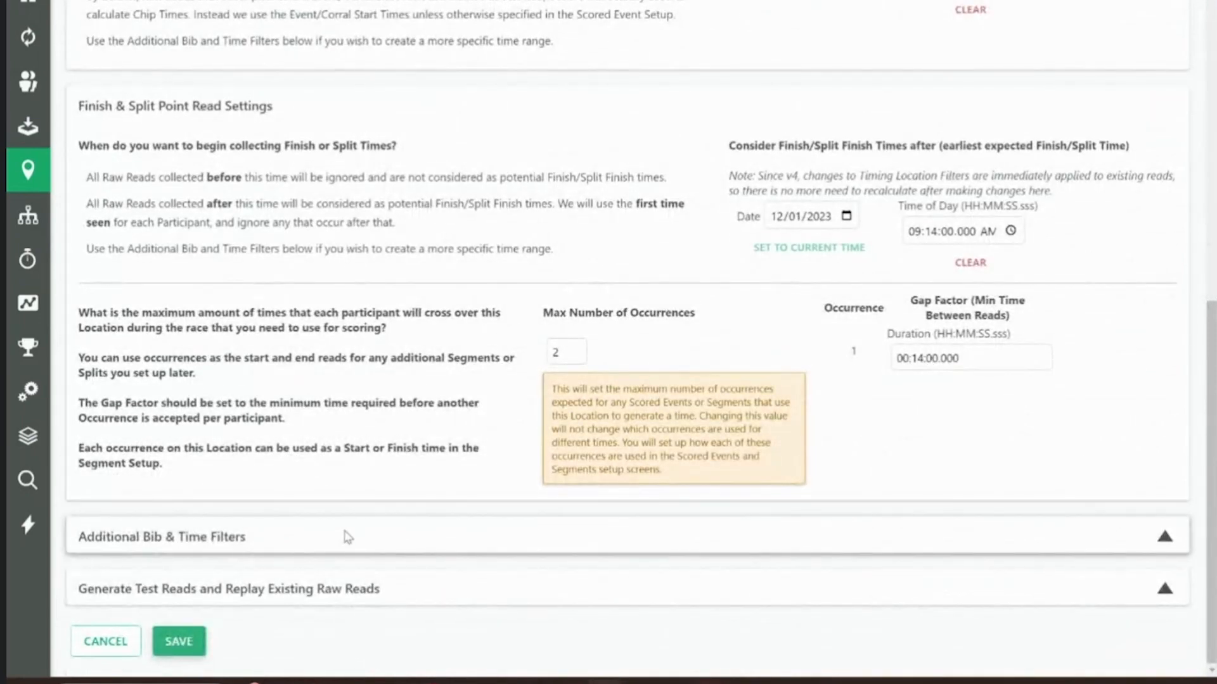
Add an accepted time range to the 5k Start/Finish location, starting at 09:02:00.000 AM.
{"action": "scroll", "coordinate": [654, 293], "scroll_direction": "up", "scroll_amount": 3}
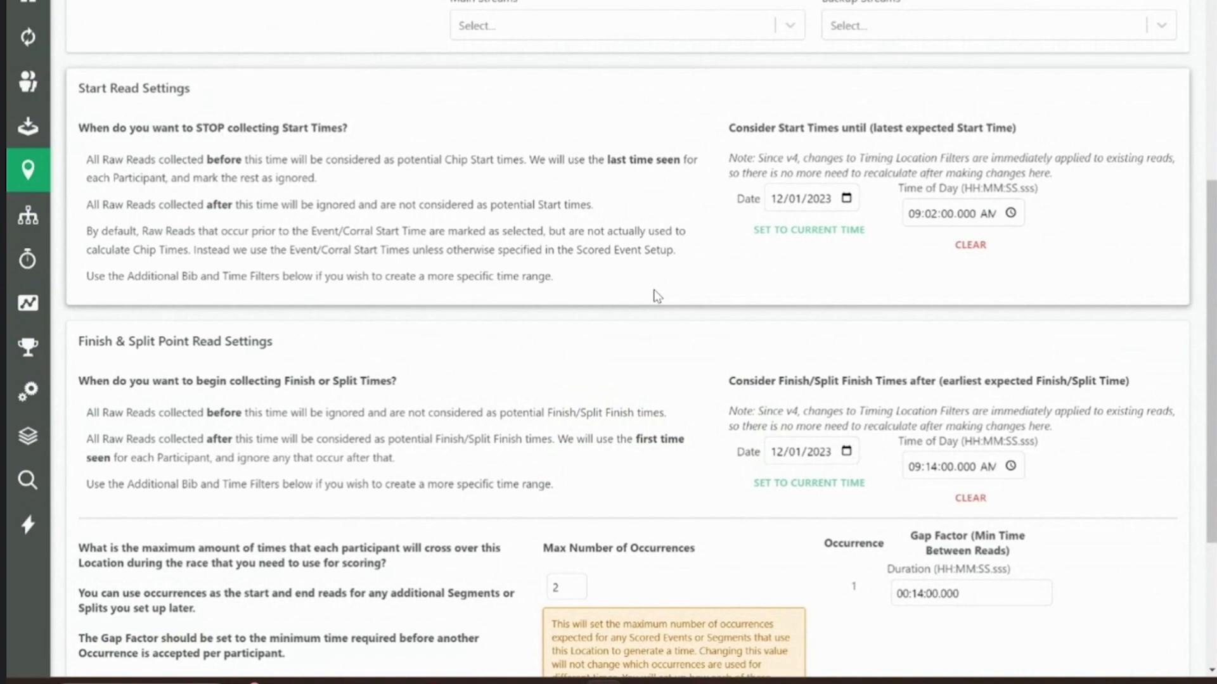
{"action": "scroll", "coordinate": [657, 296], "scroll_direction": "down", "scroll_amount": 4}
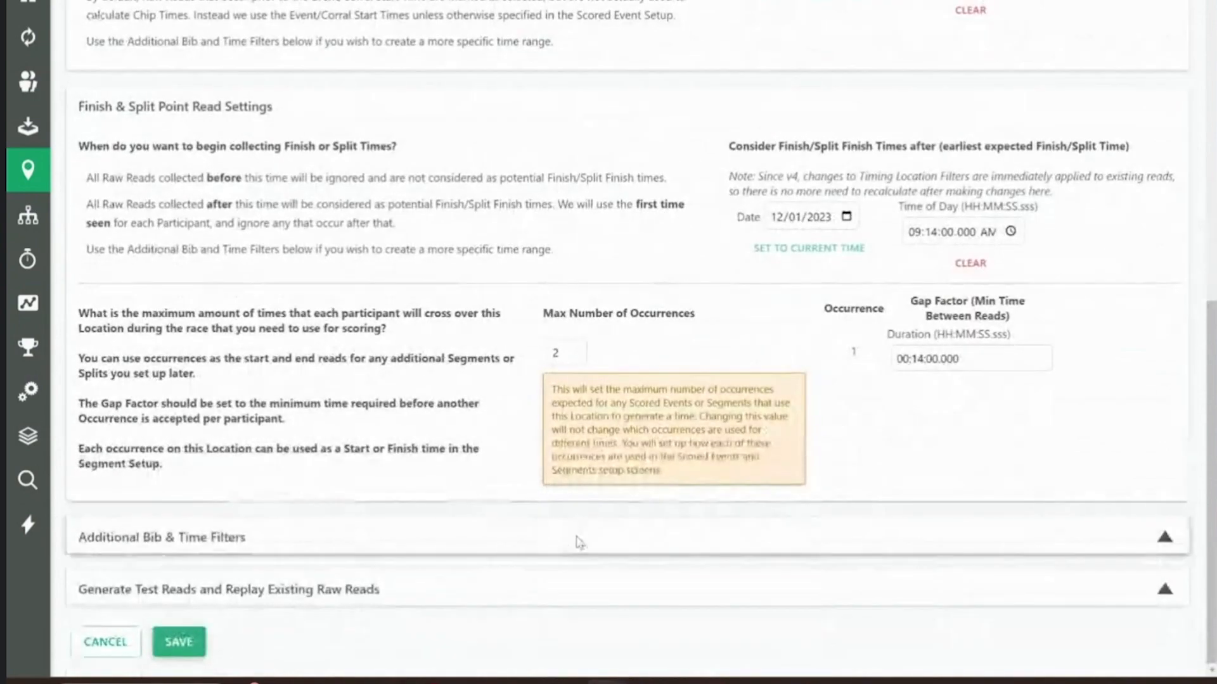
{"action": "left_click", "coordinate": [579, 542]}
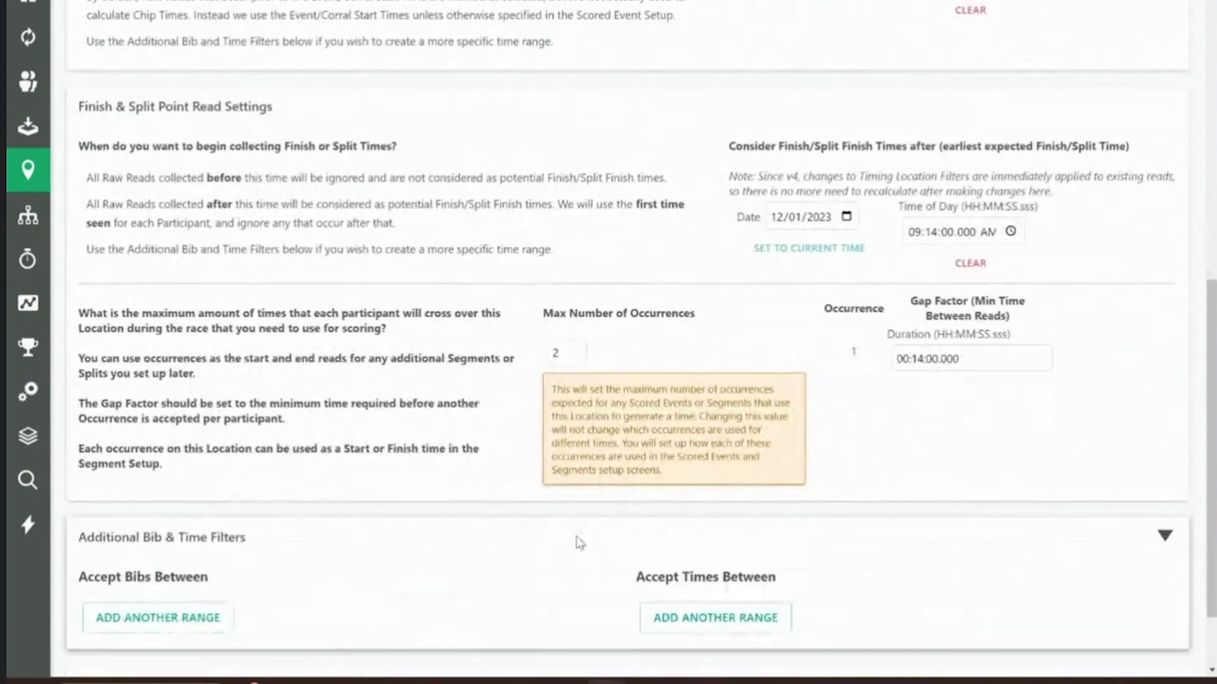
{"action": "left_click", "coordinate": [738, 618]}
{"action": "scroll", "coordinate": [761, 618], "scroll_direction": "down", "scroll_amount": 1}
{"action": "left_click", "coordinate": [813, 569]}
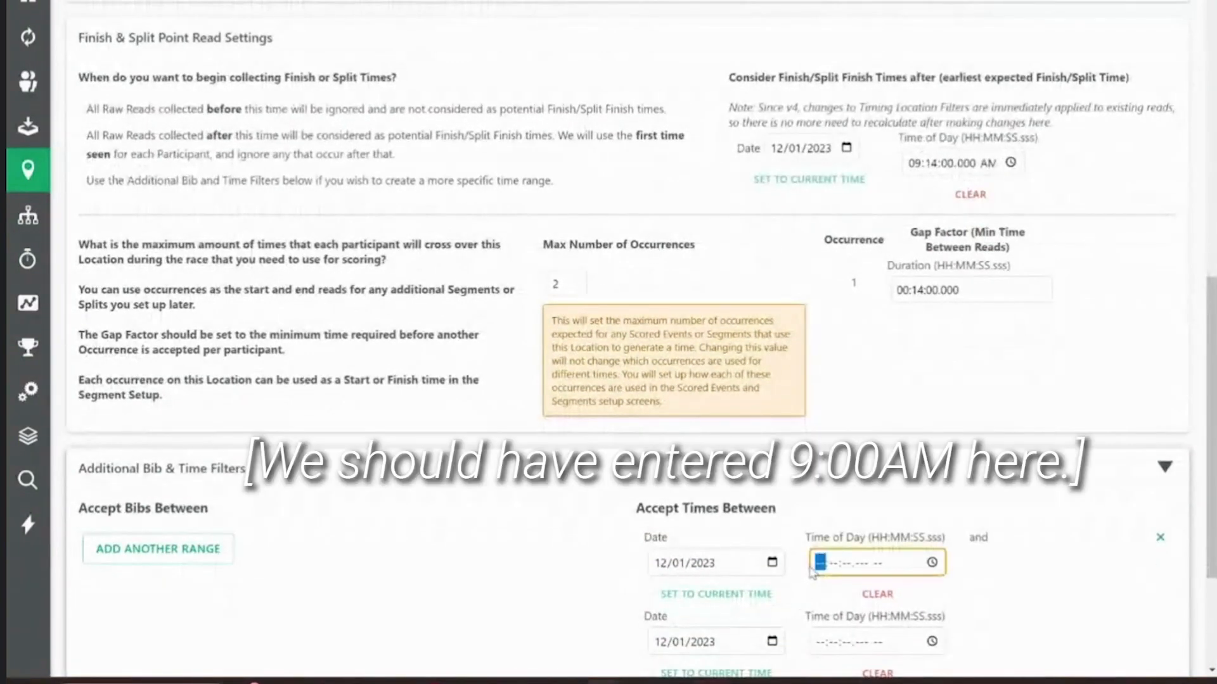
{"action": "type", "text": "090200000a"}
End the 5k location's accepted time range at 12:00:00.000 PM and save the location.
{"action": "left_click", "coordinate": [879, 515]}
{"action": "scroll", "coordinate": [882, 510], "scroll_direction": "down", "scroll_amount": 2}
{"action": "left_click", "coordinate": [811, 534]}
{"action": "type", "text": "1200000000p"}
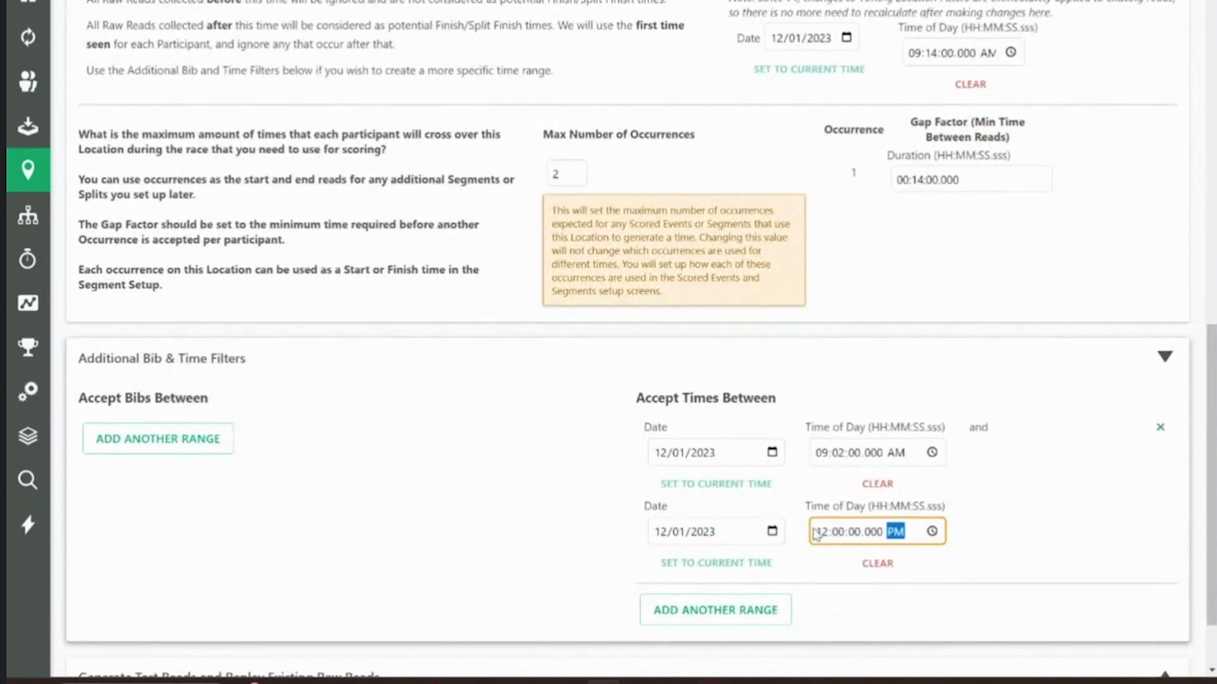
{"action": "left_click", "coordinate": [494, 484]}
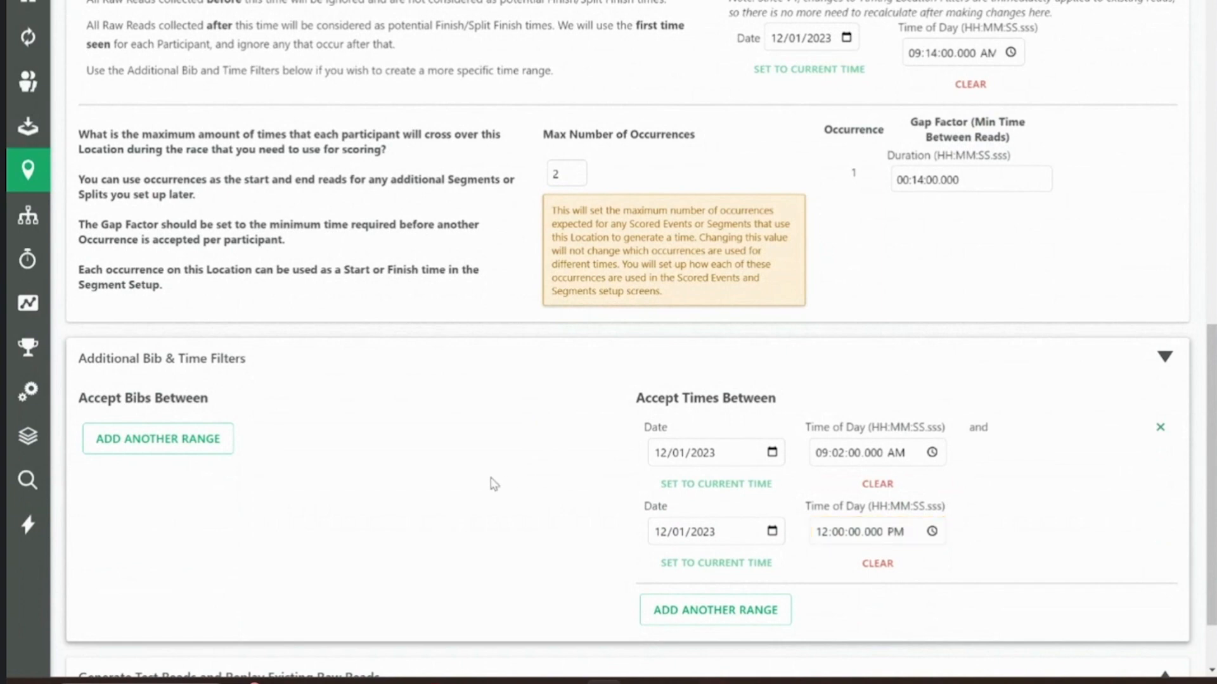
{"action": "scroll", "coordinate": [495, 483], "scroll_direction": "down", "scroll_amount": 3}
{"action": "left_click", "coordinate": [178, 642]}
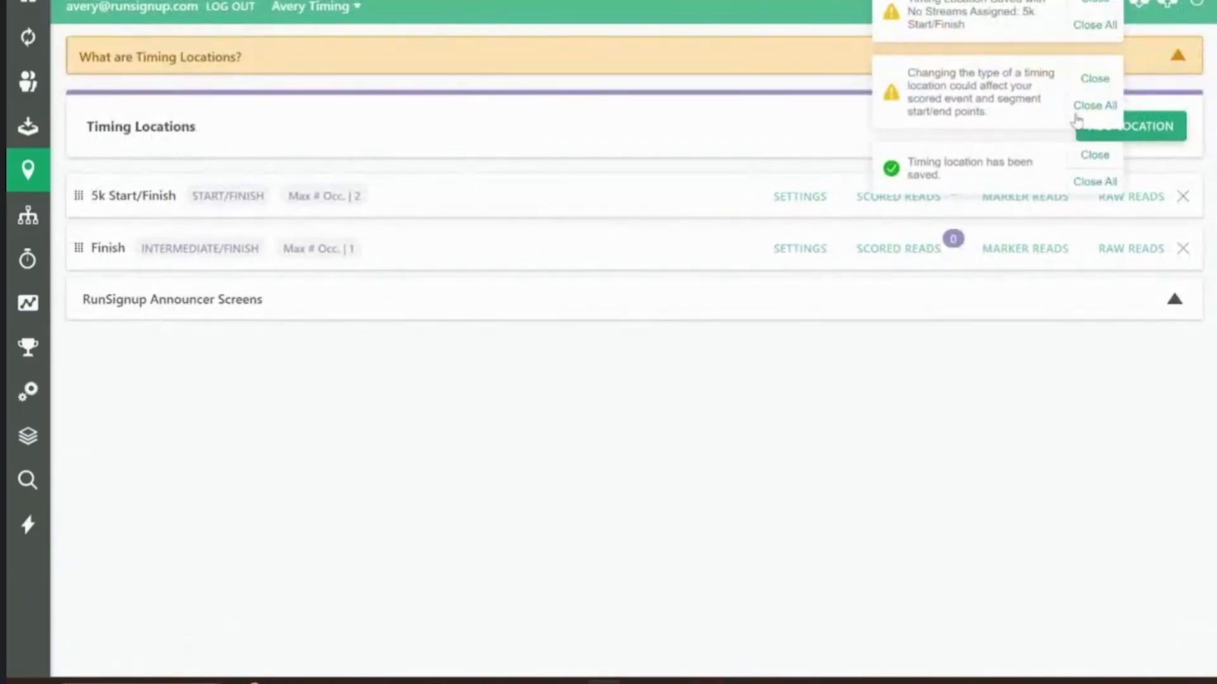
{"action": "left_click", "coordinate": [1093, 107]}
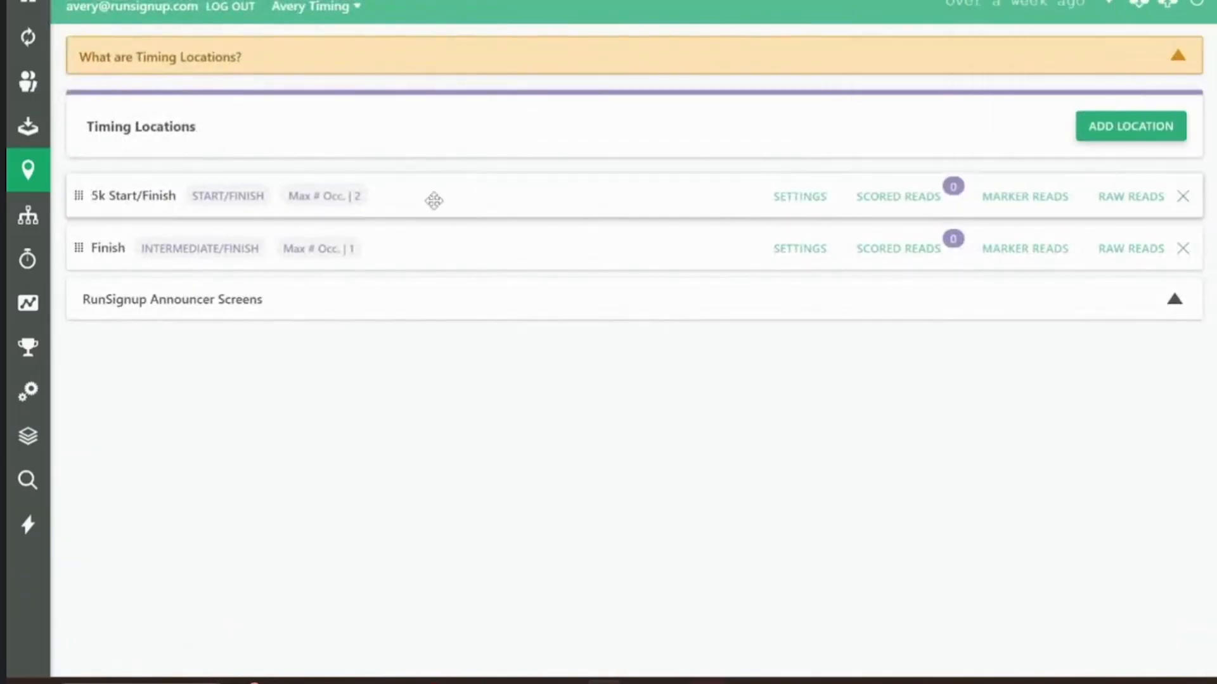
Rename the Finish timing location as 10k Start/Finish and make it collect Start & Finish/Split Times.
{"action": "left_click", "coordinate": [802, 248]}
{"action": "left_click", "coordinate": [373, 182]}
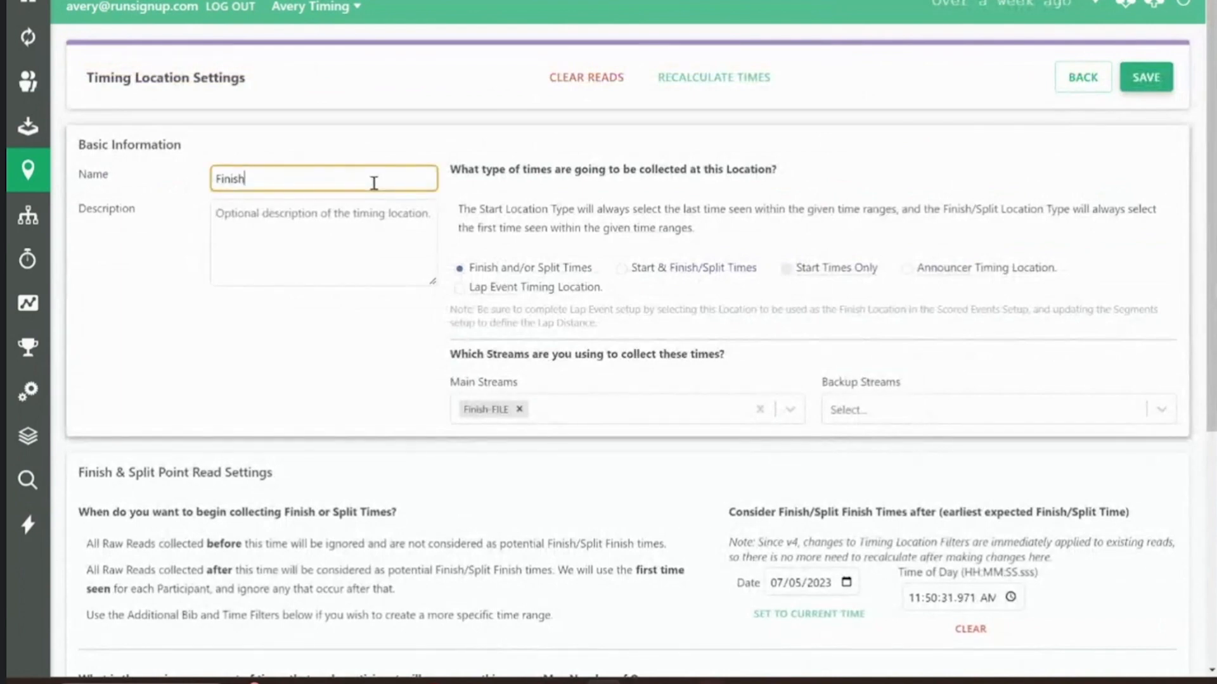
{"action": "key", "text": "Home"}
{"action": "type", "text": "10k Start/"}
{"action": "left_click", "coordinate": [720, 273]}
Set the 10k Start/Finish location to consider start times until 01:02:00.000 PM.
{"action": "scroll", "coordinate": [720, 279], "scroll_direction": "down", "scroll_amount": 3}
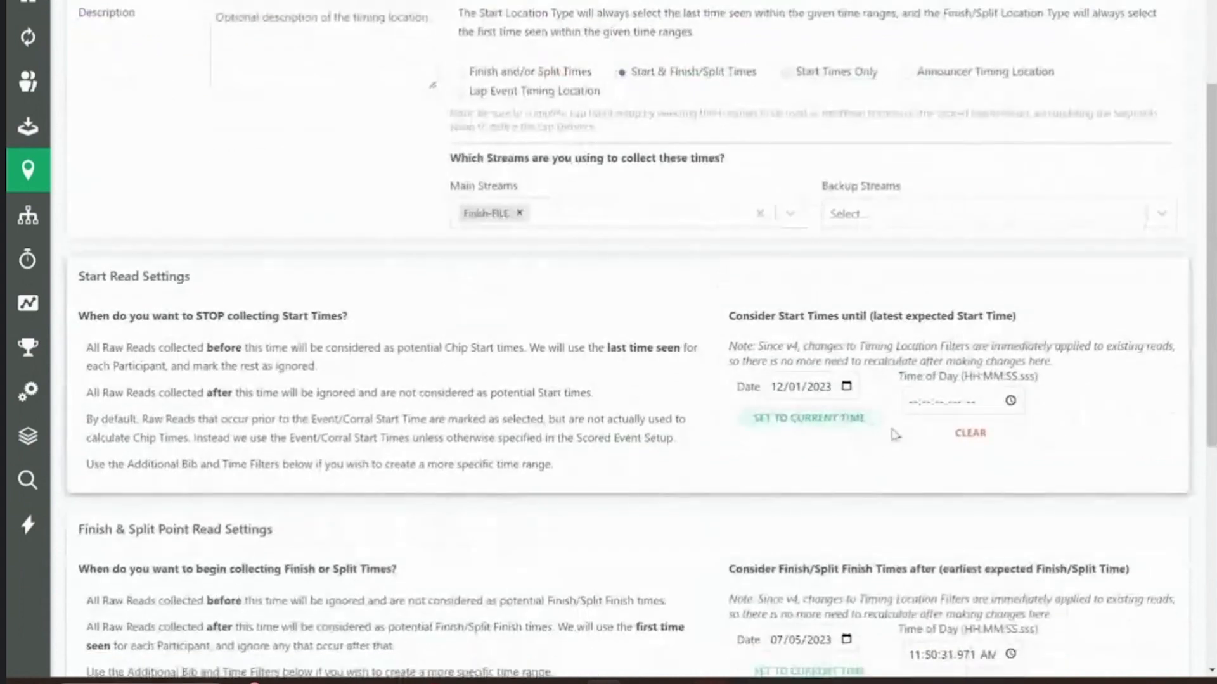
{"action": "left_click", "coordinate": [913, 403]}
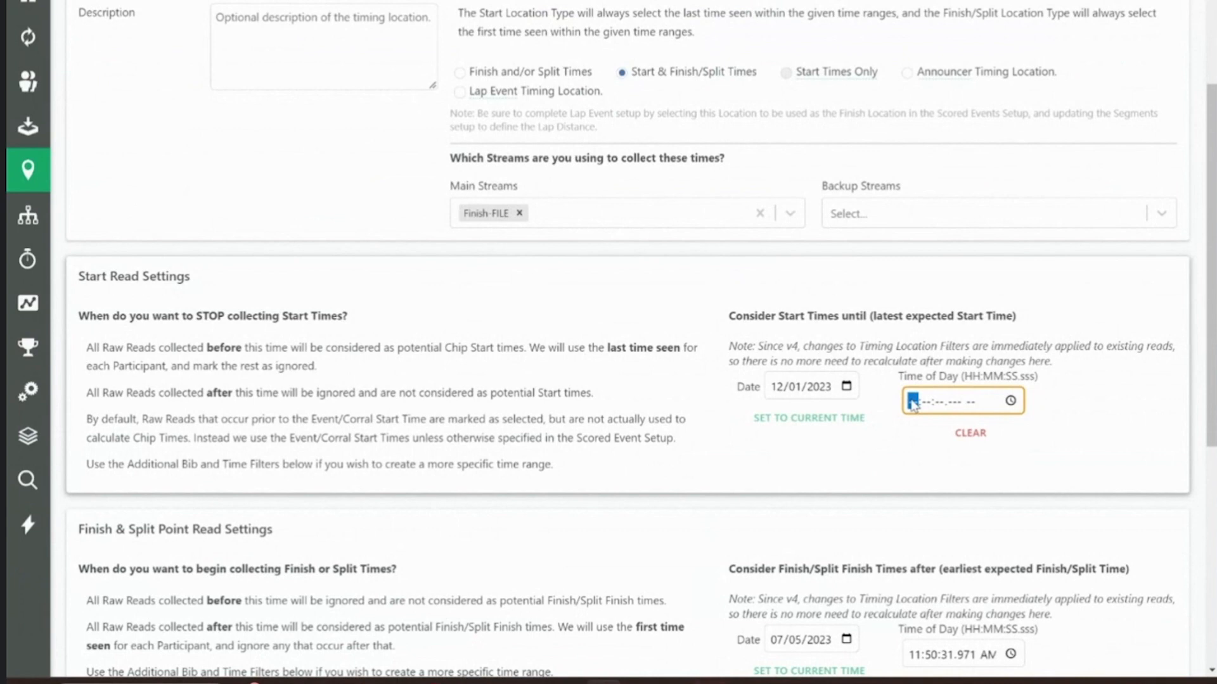
{"action": "type", "text": "01:02:00.000"}
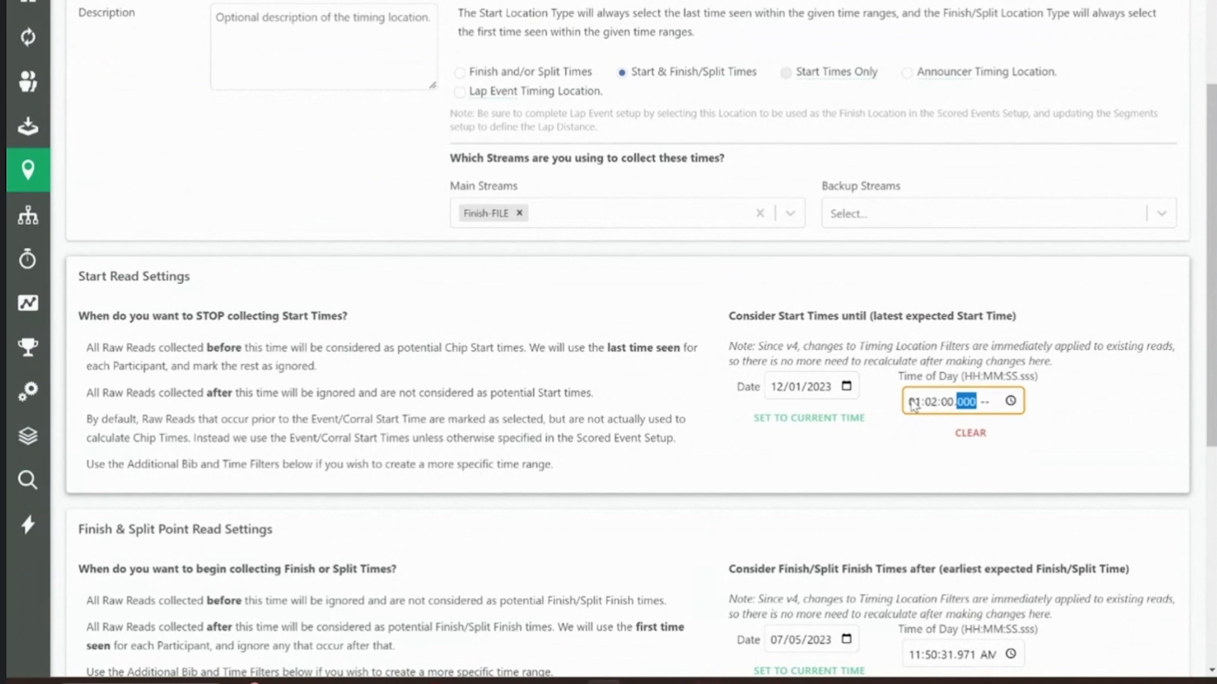
{"action": "key", "text": "Tab"}
{"action": "key", "text": "shift+Tab"}
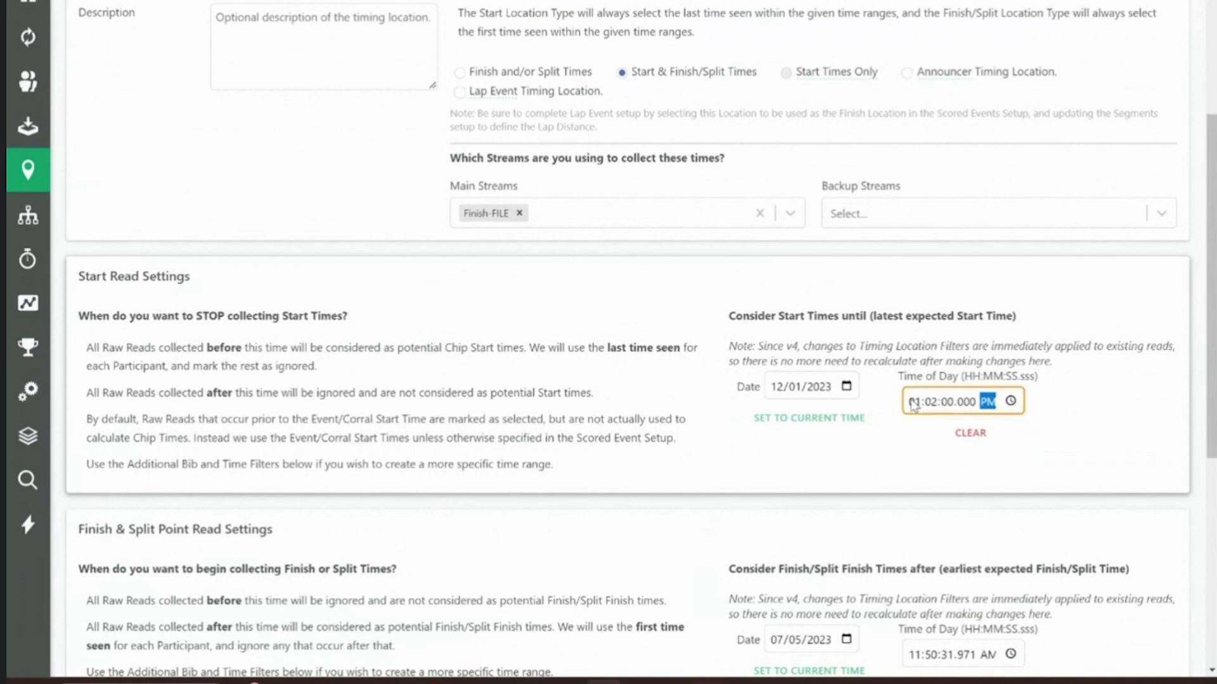
{"action": "type", "text": "p"}
Set the 10k location to consider finish/split times after 12/01/2023 at 01:30:00.000 PM.
{"action": "scroll", "coordinate": [910, 520], "scroll_direction": "down", "scroll_amount": 2}
{"action": "left_click", "coordinate": [909, 520]}
{"action": "left_click", "coordinate": [773, 504]}
{"action": "type", "text": "12/01"}
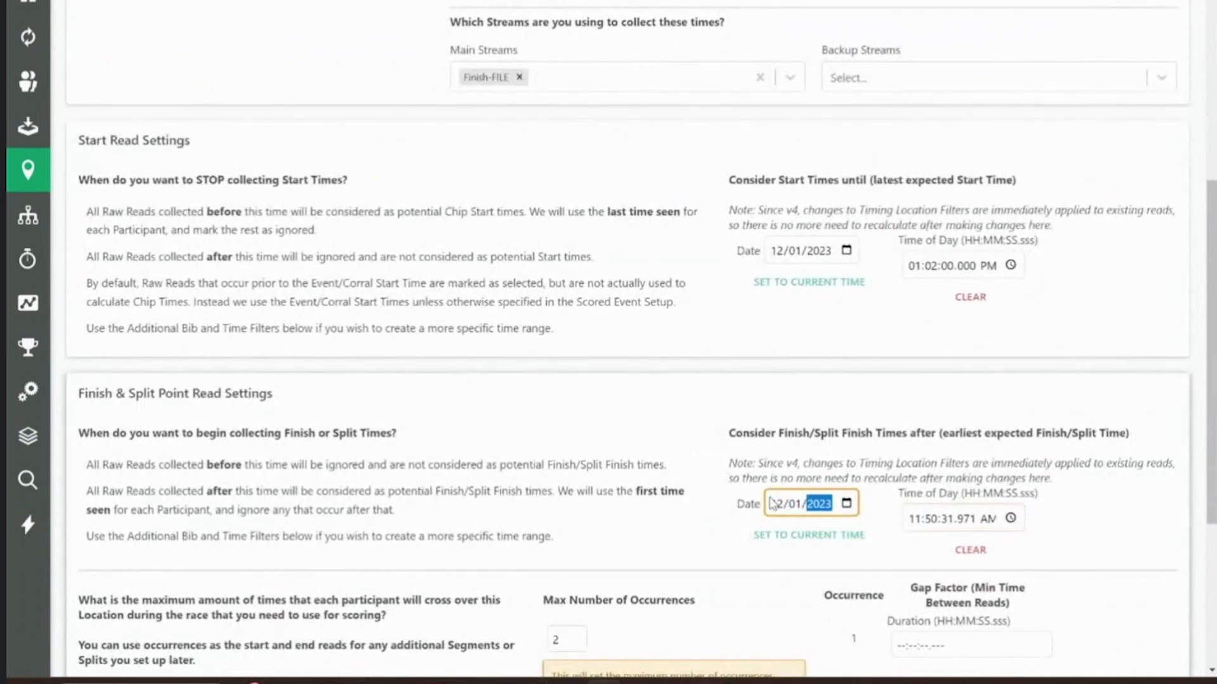
{"action": "key", "text": "Tab"}
{"action": "key", "text": "Tab"}
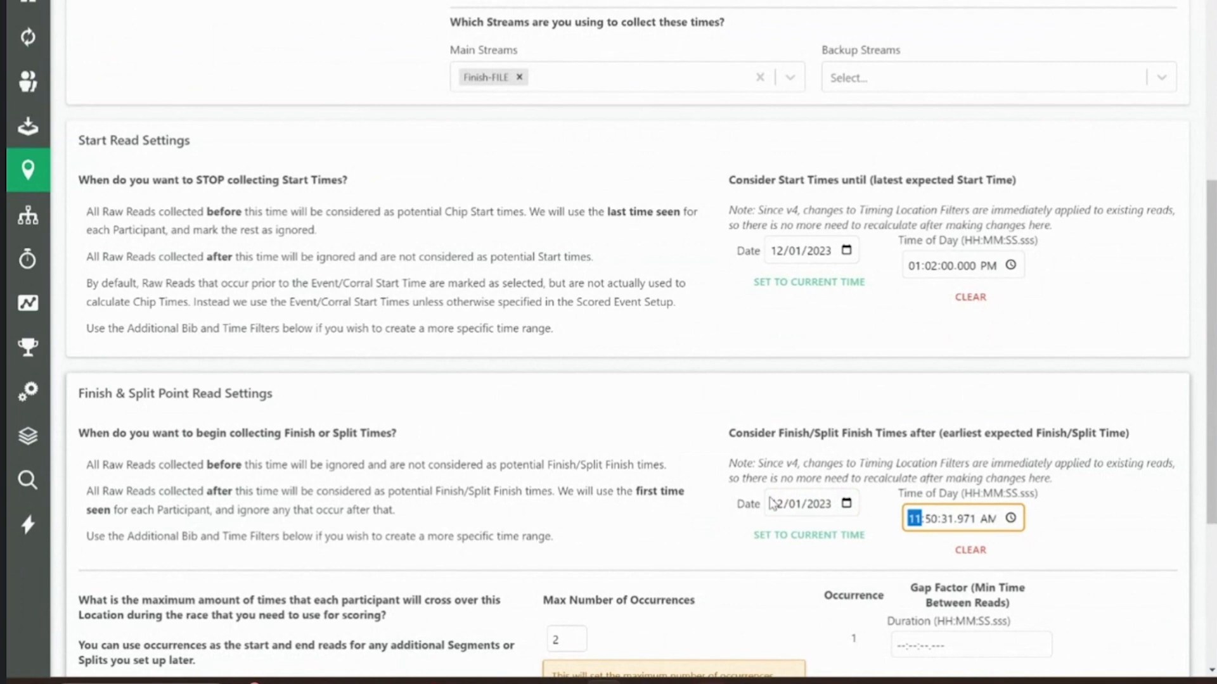
{"action": "type", "text": "01300000p"}
{"action": "key", "text": "Tab"}
Set the 10k location's gap factor for occurrence 1 to 00:28:00.000 and save the location.
{"action": "left_click", "coordinate": [899, 643]}
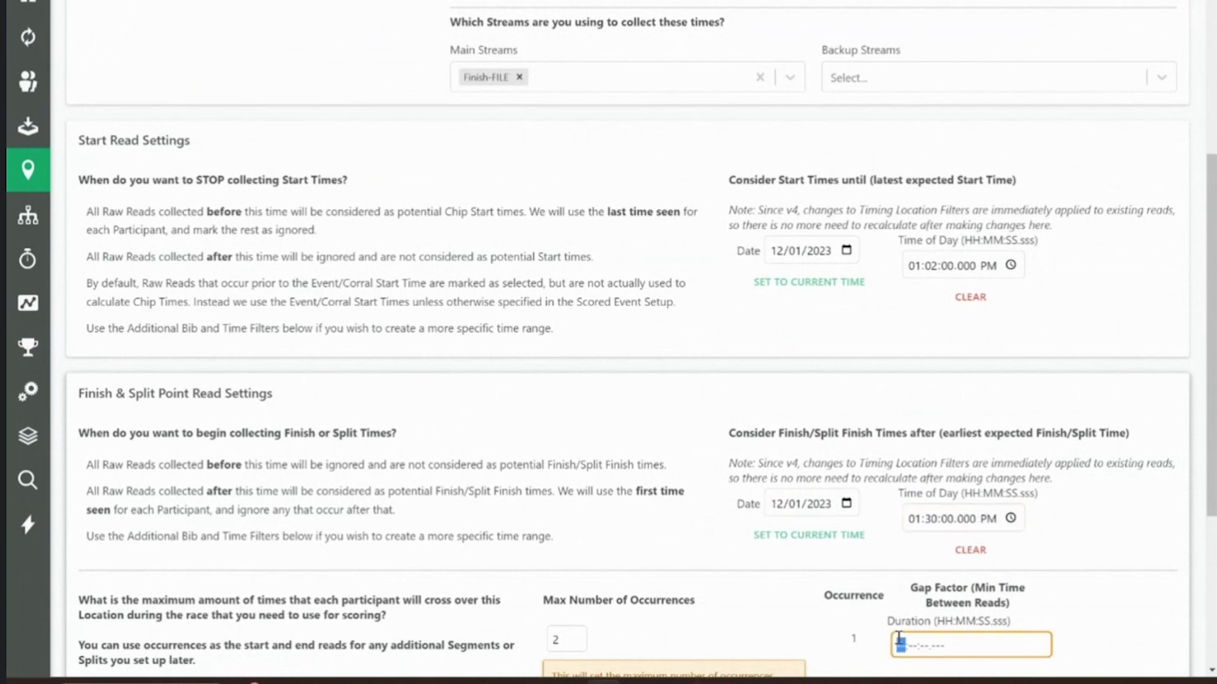
{"action": "scroll", "coordinate": [899, 638], "scroll_direction": "down", "scroll_amount": 3}
{"action": "type", "text": "00:"}
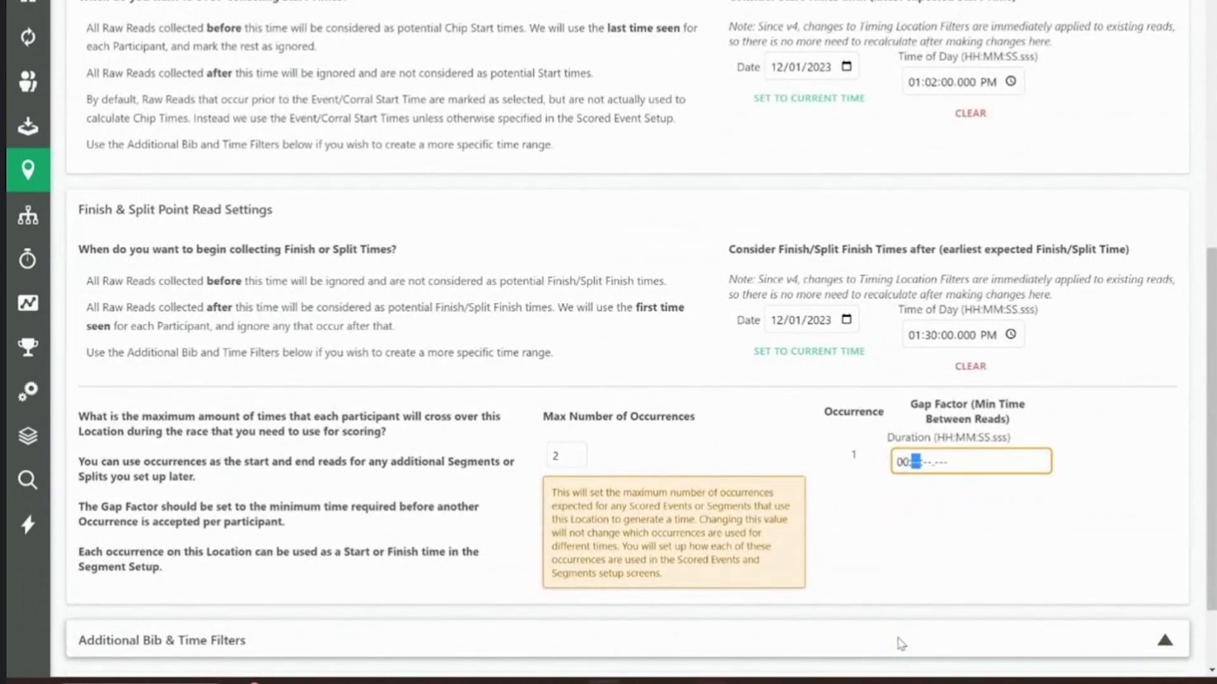
{"action": "type", "text": "28:00.000"}
{"action": "left_click", "coordinate": [671, 395]}
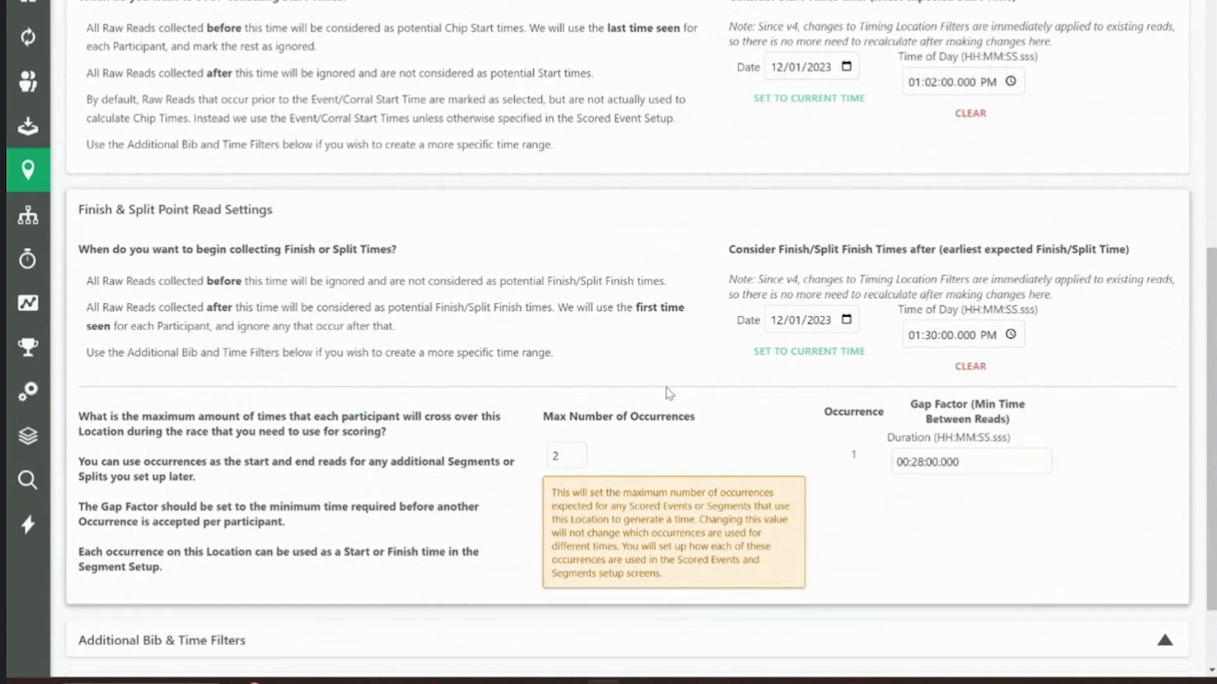
{"action": "scroll", "coordinate": [654, 398], "scroll_direction": "down", "scroll_amount": 2}
{"action": "left_click", "coordinate": [178, 642]}
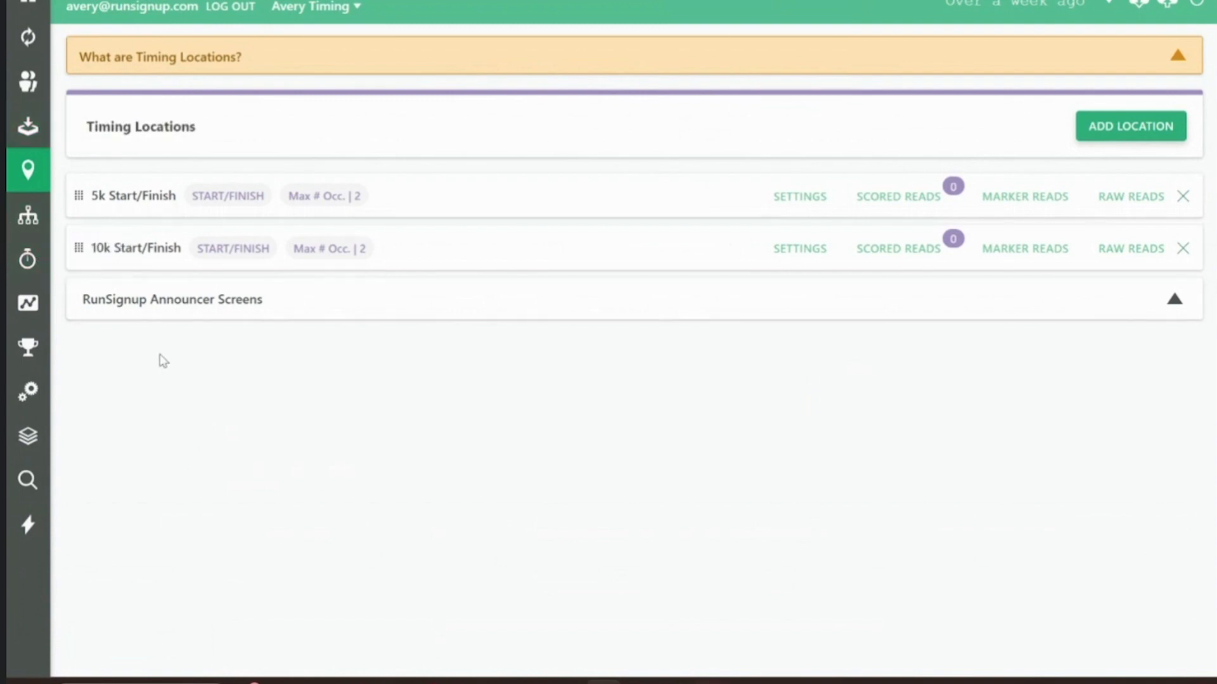
Reopen the 10k Start/Finish settings and add an accepted time range starting at 01:02:00.000 PM.
{"action": "left_click", "coordinate": [795, 252]}
{"action": "scroll", "coordinate": [795, 252], "scroll_direction": "down", "scroll_amount": 10}
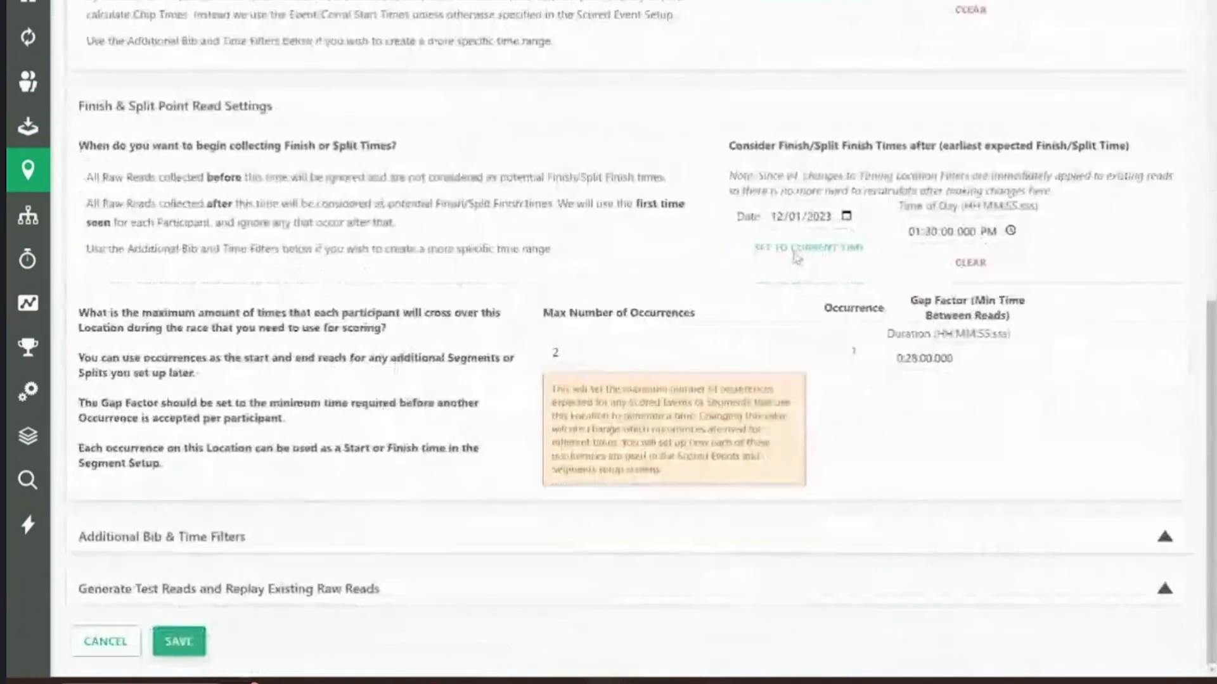
{"action": "left_click", "coordinate": [458, 546]}
{"action": "scroll", "coordinate": [457, 550], "scroll_direction": "down", "scroll_amount": 2}
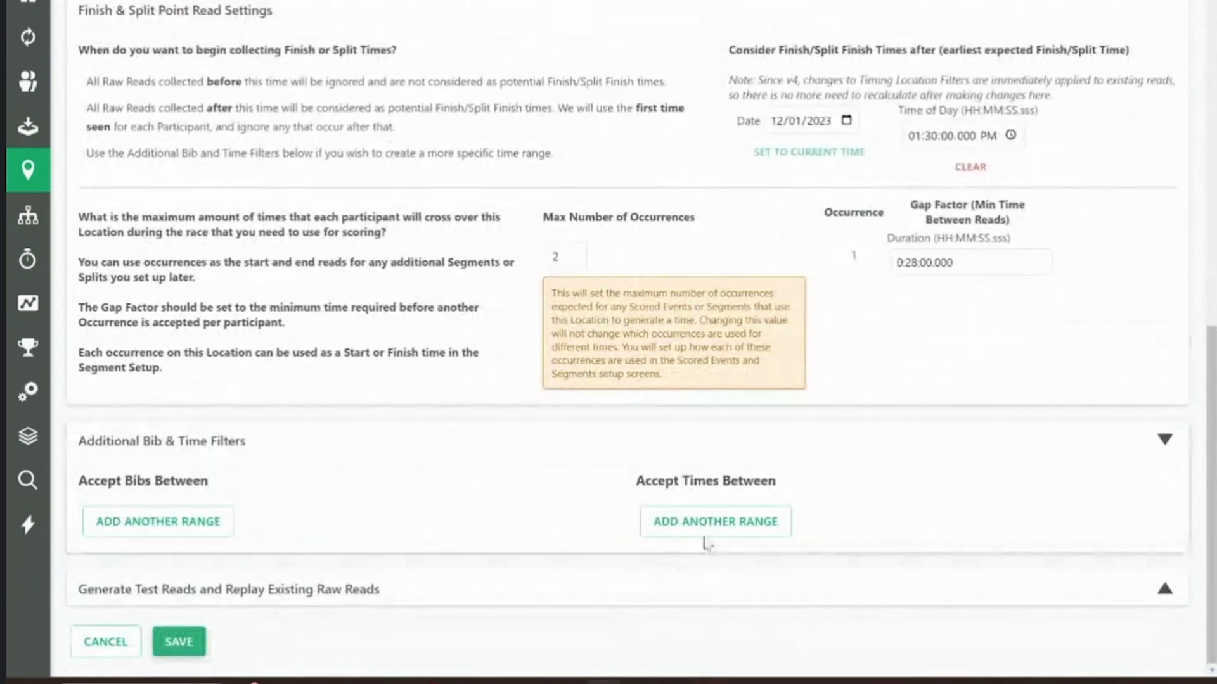
{"action": "left_click", "coordinate": [716, 529]}
{"action": "scroll", "coordinate": [716, 531], "scroll_direction": "down", "scroll_amount": 2}
{"action": "left_click", "coordinate": [819, 407]}
{"action": "scroll", "coordinate": [819, 411], "scroll_direction": "up", "scroll_amount": 5}
{"action": "scroll", "coordinate": [821, 416], "scroll_direction": "down", "scroll_amount": 3}
{"action": "scroll", "coordinate": [820, 415], "scroll_direction": "up", "scroll_amount": 3}
{"action": "scroll", "coordinate": [820, 413], "scroll_direction": "down", "scroll_amount": 6}
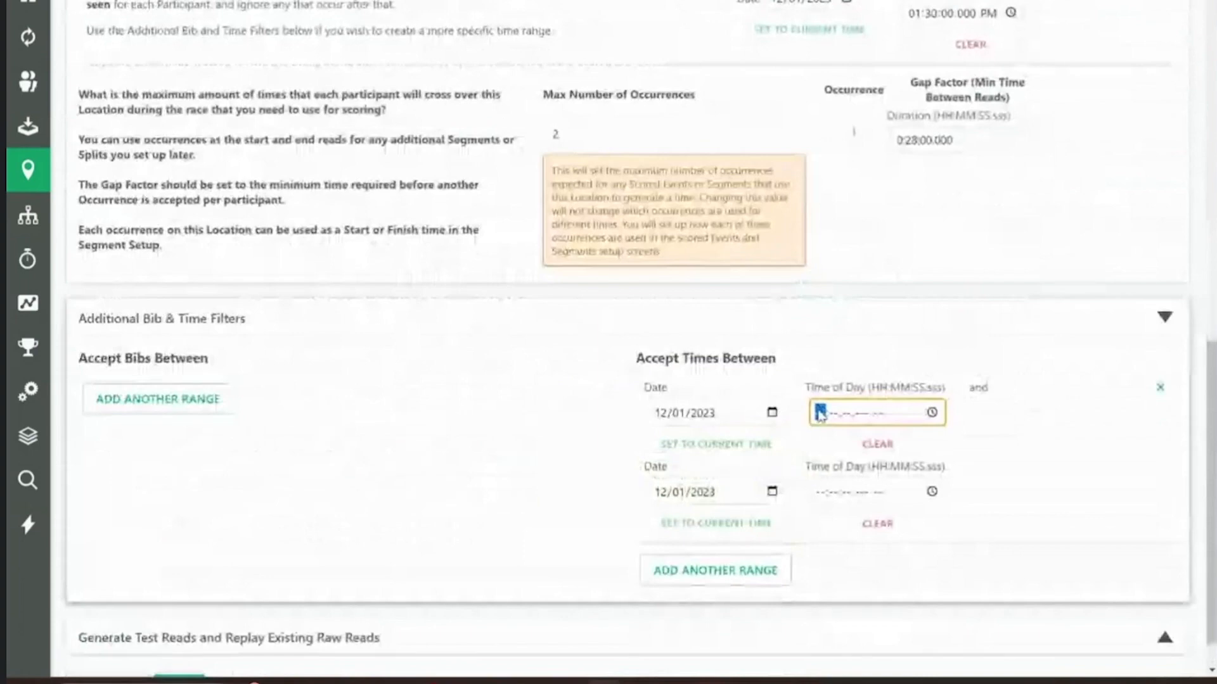
{"action": "type", "text": "010200000"}
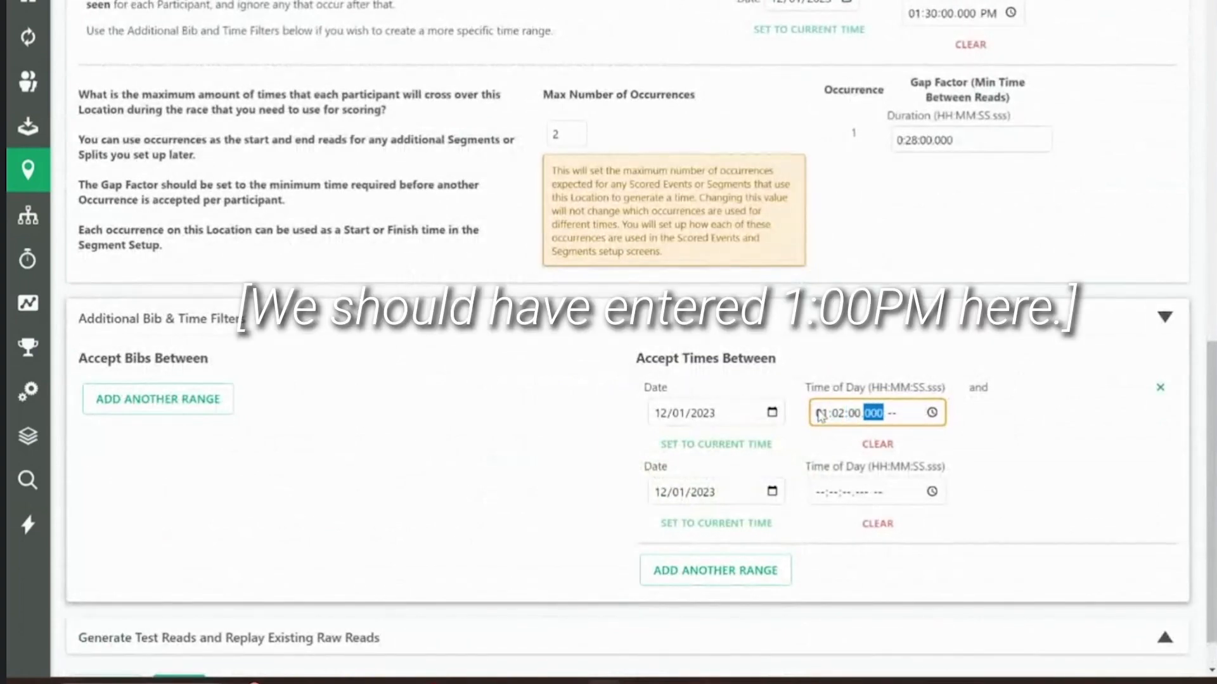
{"action": "type", "text": "p"}
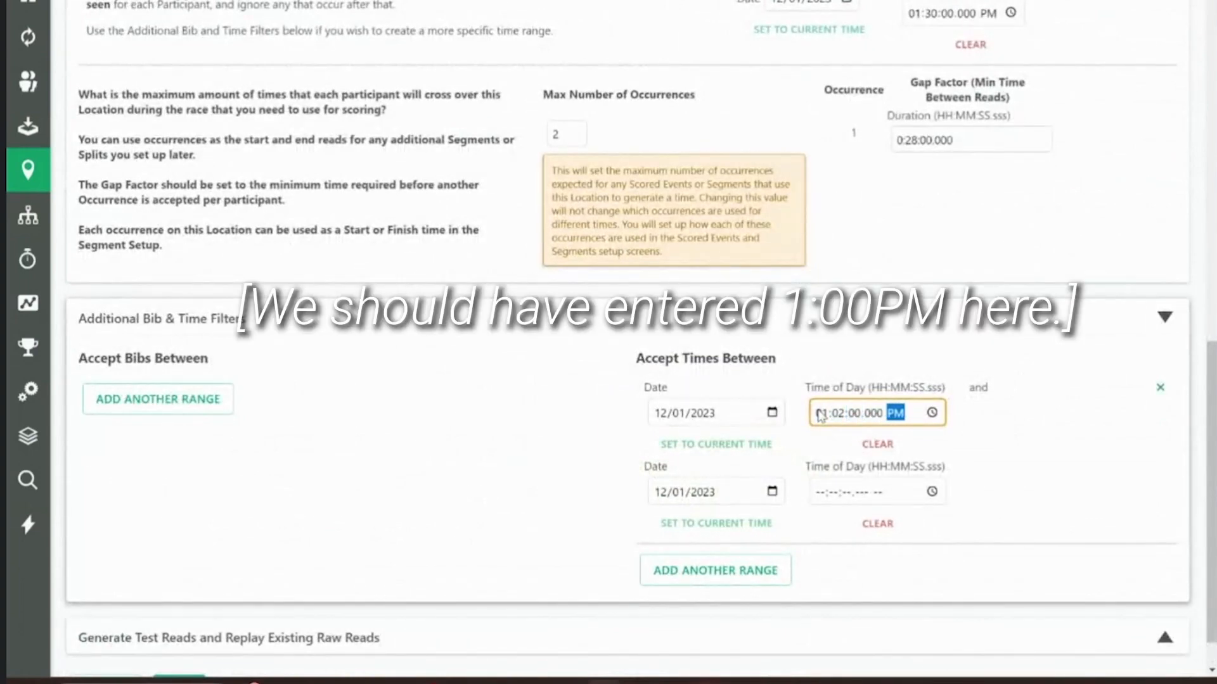
End the 10k location's accepted time range at 05:00:00.000 PM and save the location.
{"action": "left_click", "coordinate": [819, 501]}
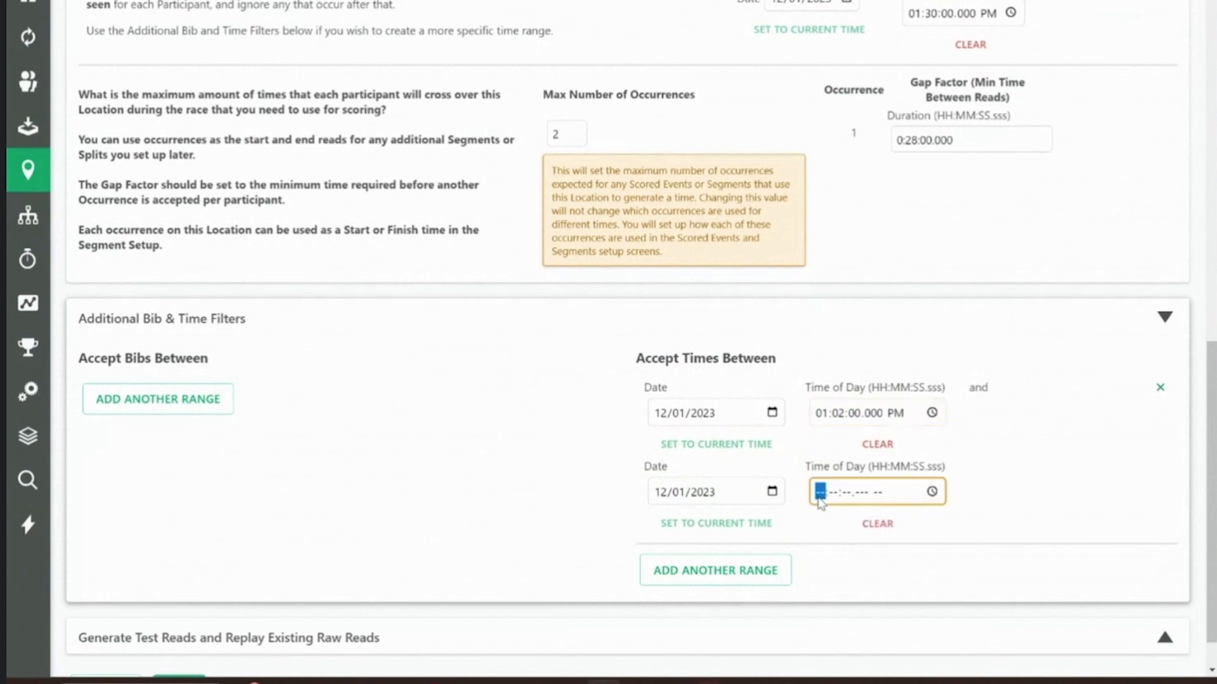
{"action": "type", "text": "050000000p"}
{"action": "left_click", "coordinate": [531, 480]}
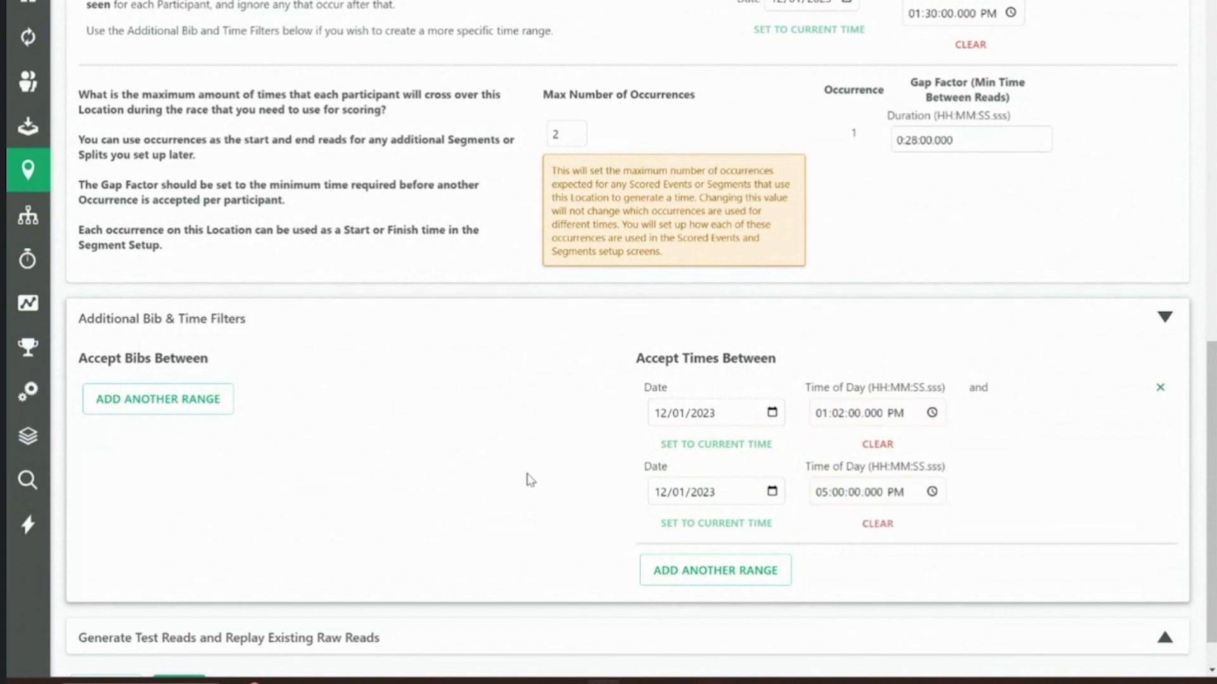
{"action": "scroll", "coordinate": [531, 480], "scroll_direction": "down", "scroll_amount": 1}
{"action": "left_click", "coordinate": [179, 641]}
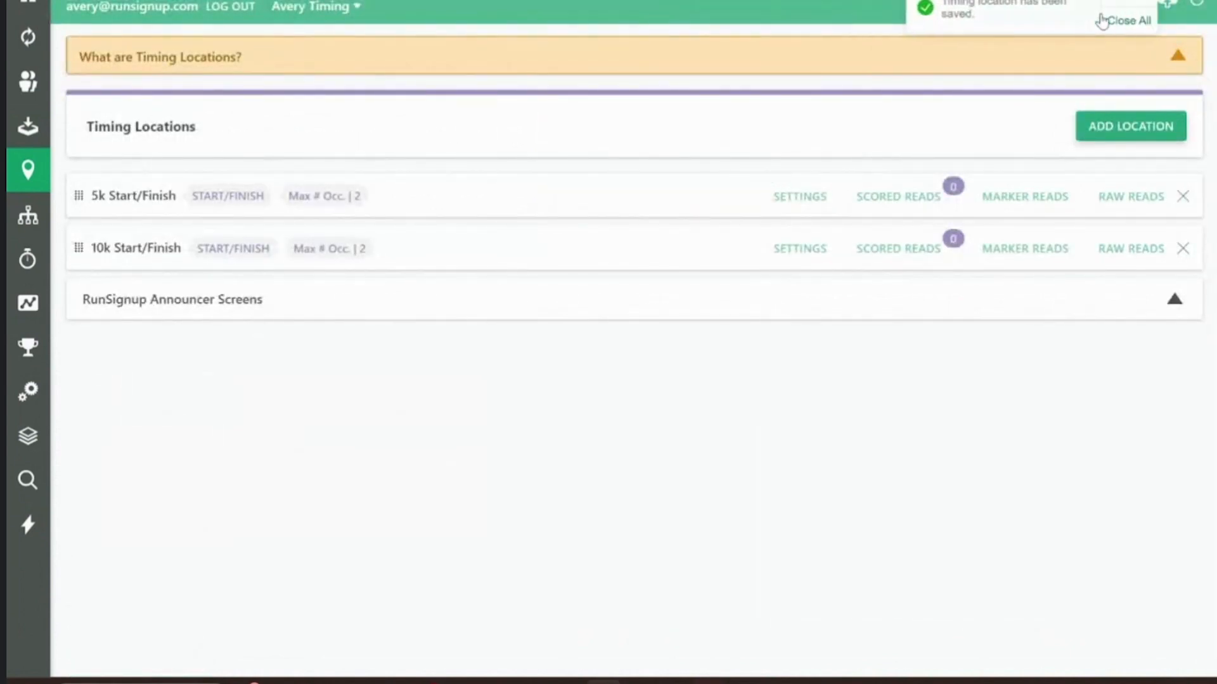
{"action": "left_click", "coordinate": [1093, 20]}
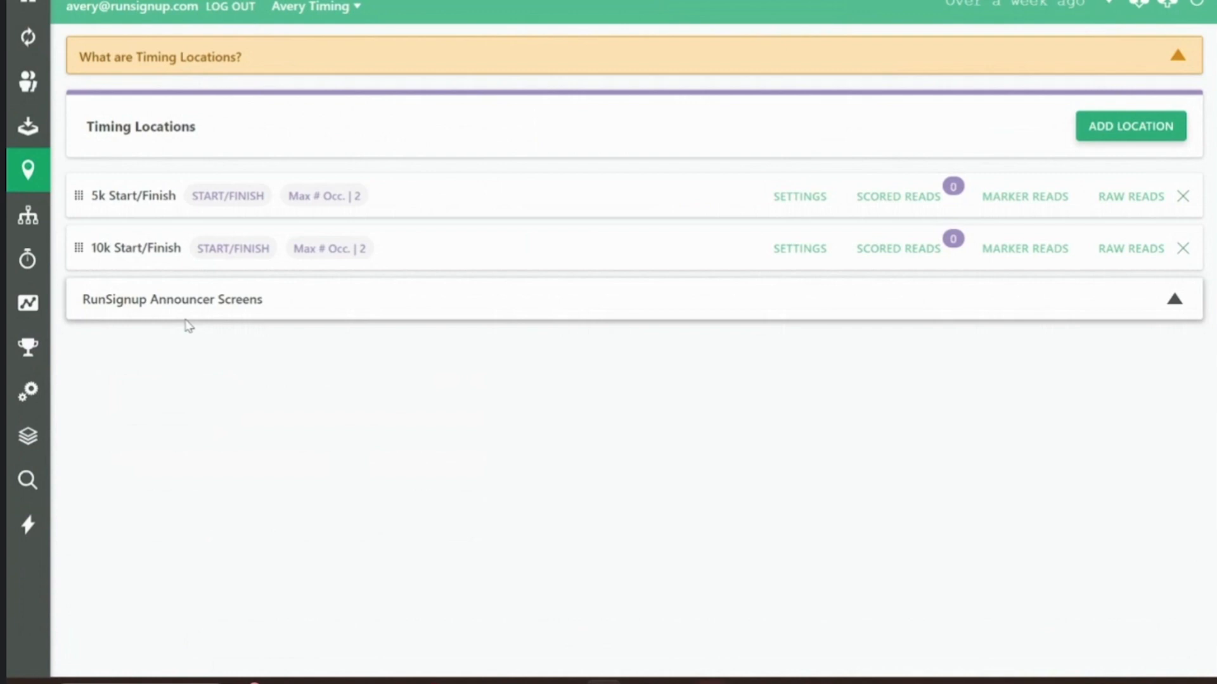
Rename the assigned Finish stream as Start/Finish.
{"action": "left_click", "coordinate": [28, 126]}
{"action": "triple_click", "coordinate": [127, 256]}
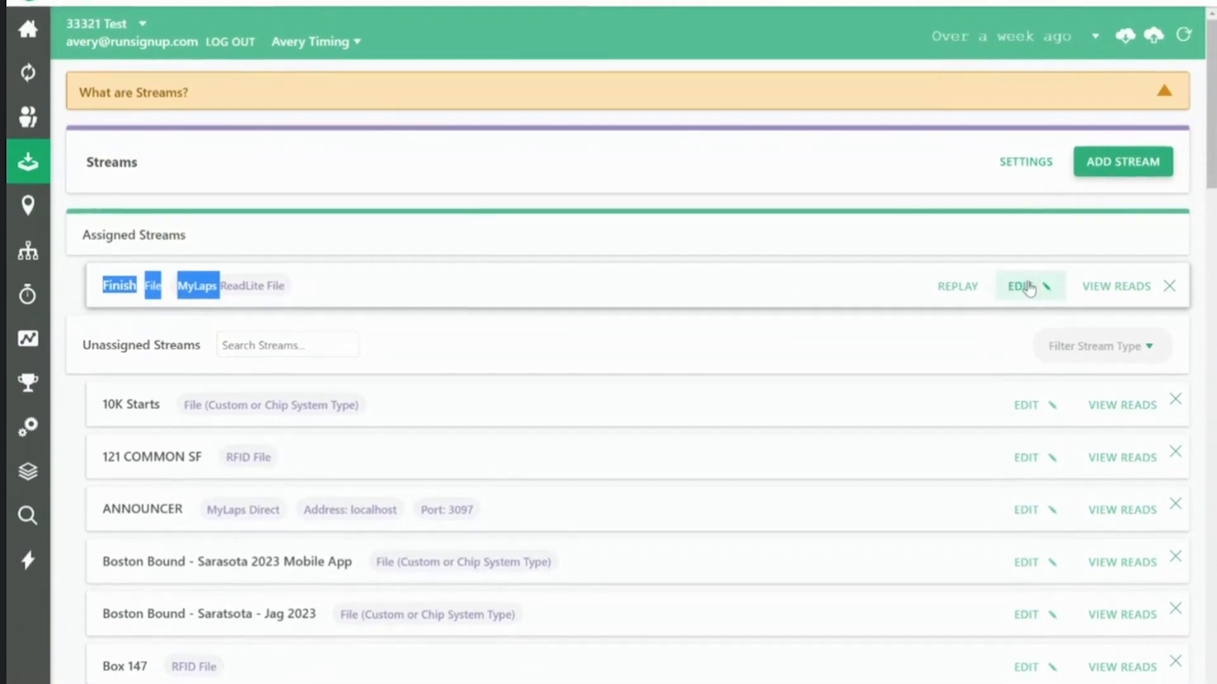
{"action": "left_click", "coordinate": [1024, 250]}
{"action": "left_click", "coordinate": [467, 184]}
{"action": "type", "text": "Start/"}
{"action": "left_click", "coordinate": [338, 291]}
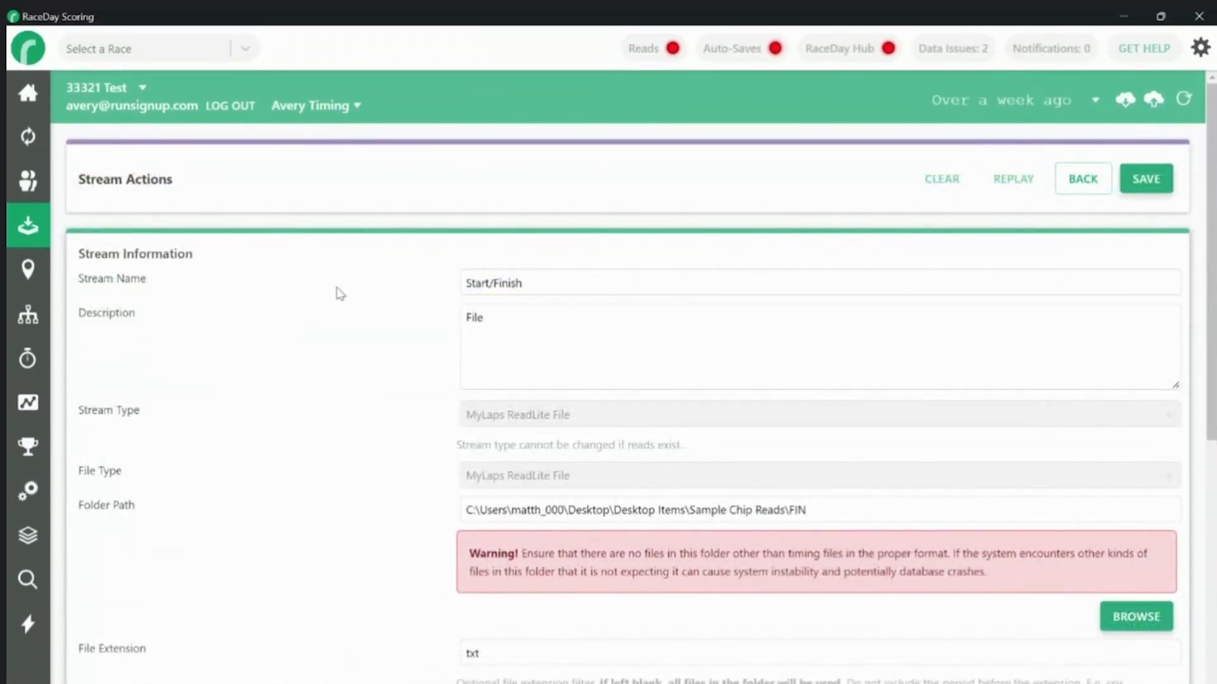
Assign the Start/Finish stream as a main stream for the 5k Start/Finish location too, and save the stream.
{"action": "scroll", "coordinate": [339, 291], "scroll_direction": "down", "scroll_amount": 3}
{"action": "scroll", "coordinate": [338, 292], "scroll_direction": "down", "scroll_amount": 2}
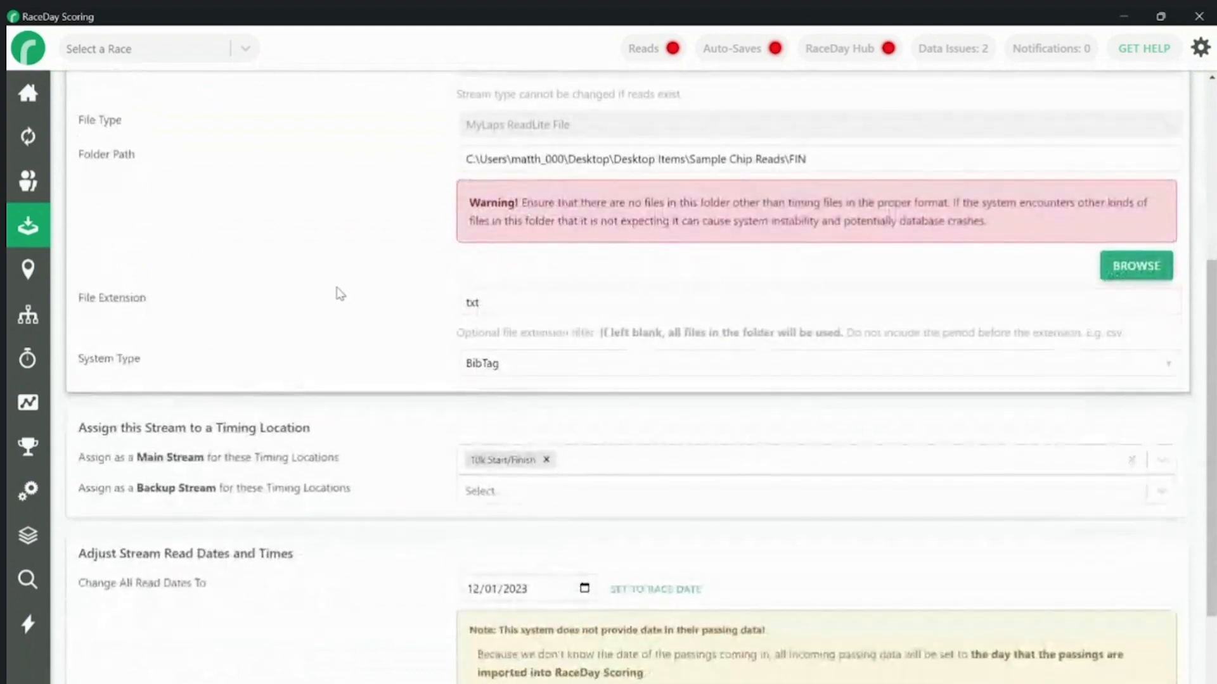
{"action": "left_click", "coordinate": [583, 464]}
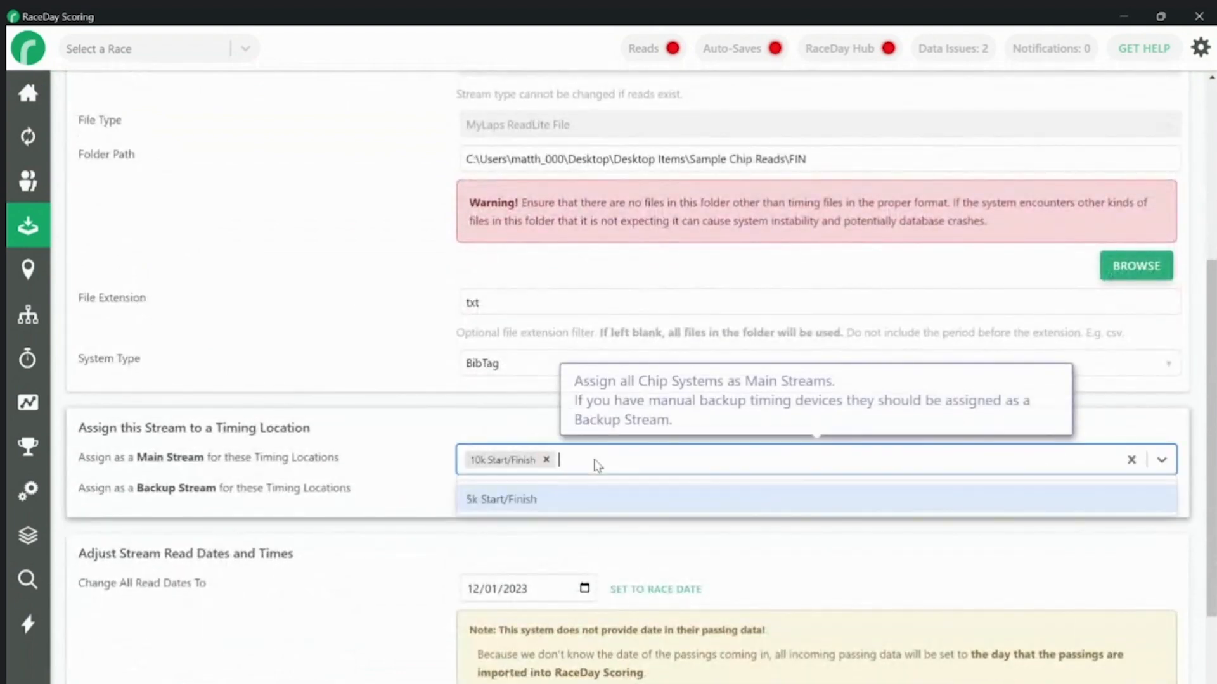
{"action": "left_click", "coordinate": [551, 494]}
{"action": "left_click", "coordinate": [352, 489]}
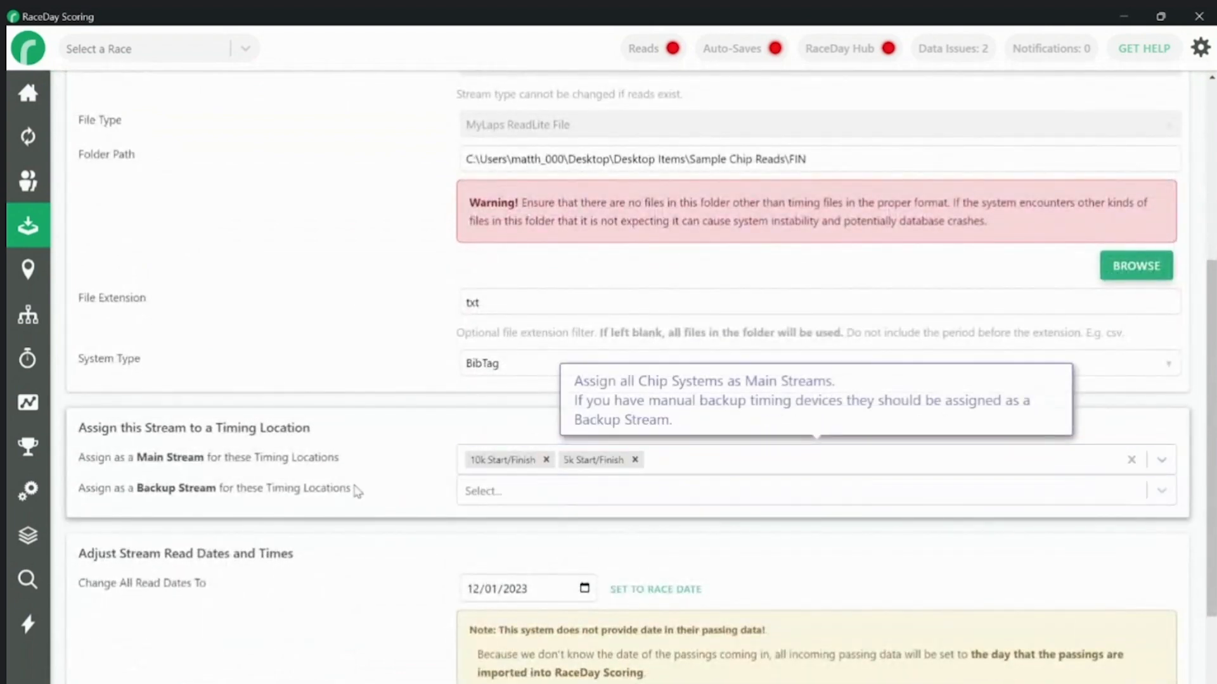
{"action": "scroll", "coordinate": [353, 490], "scroll_direction": "down", "scroll_amount": 5}
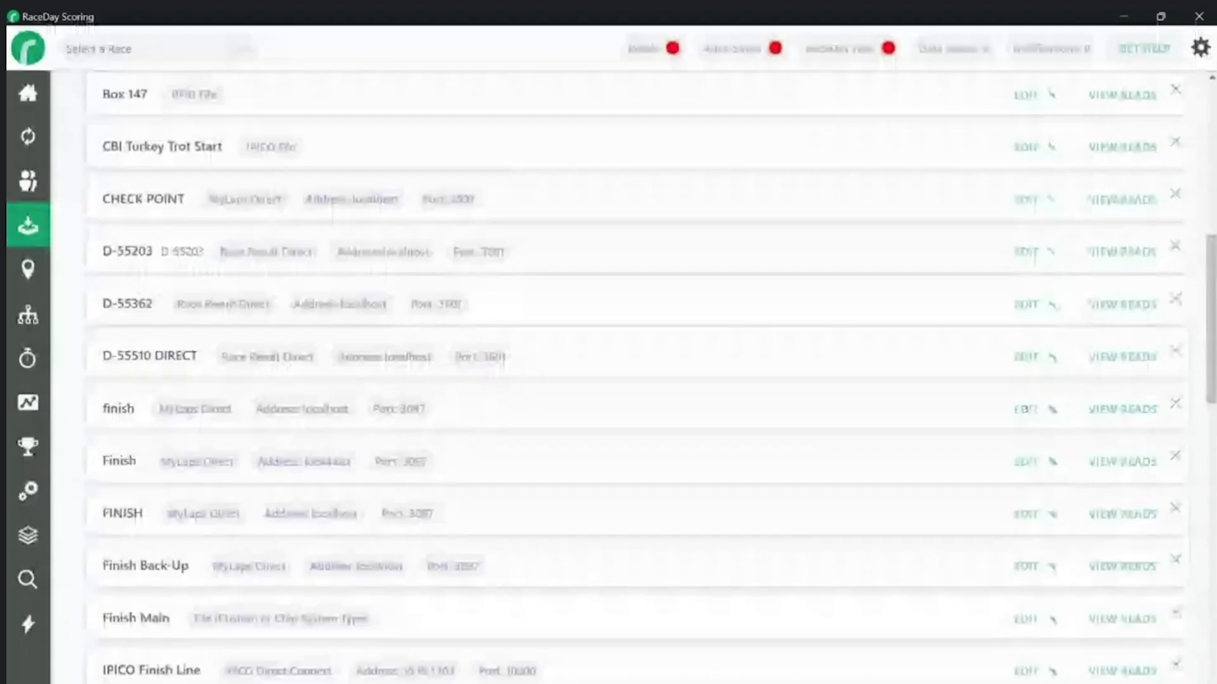
{"action": "scroll", "coordinate": [628, 377], "scroll_direction": "up", "scroll_amount": 9}
{"action": "scroll", "coordinate": [628, 377], "scroll_direction": "up", "scroll_amount": 2}
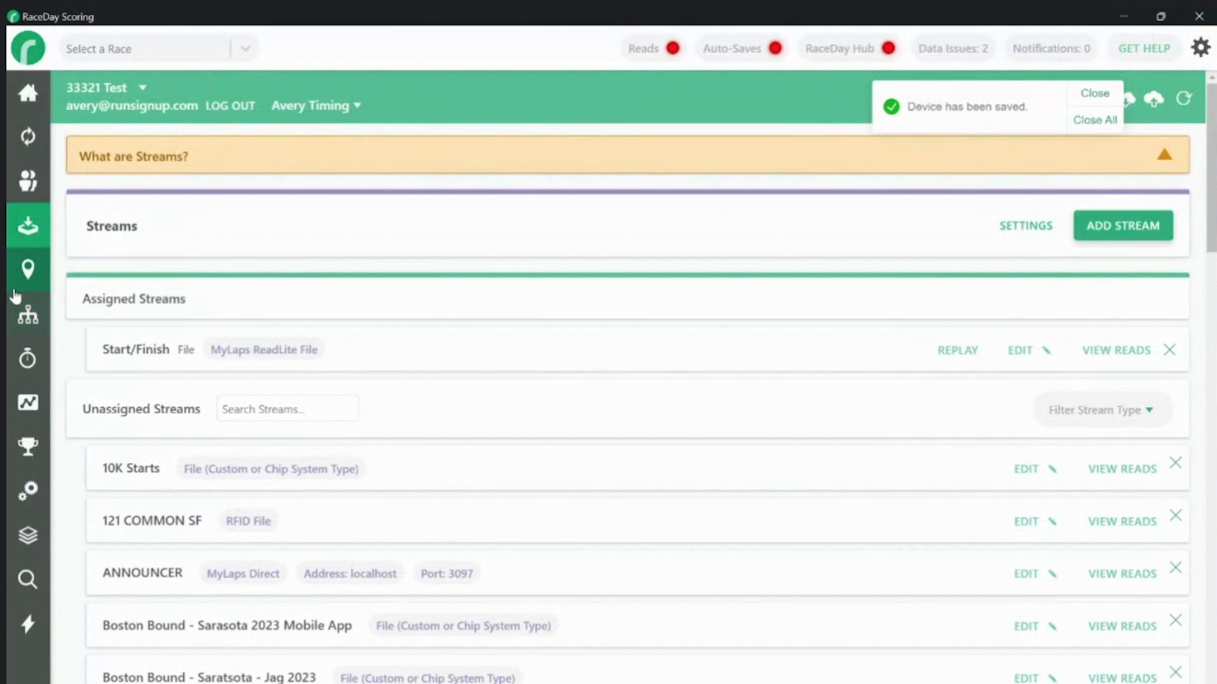
Go to the scored events and set the 5k event's finish timing location to 5k Start/Finish.
{"action": "left_click", "coordinate": [27, 269]}
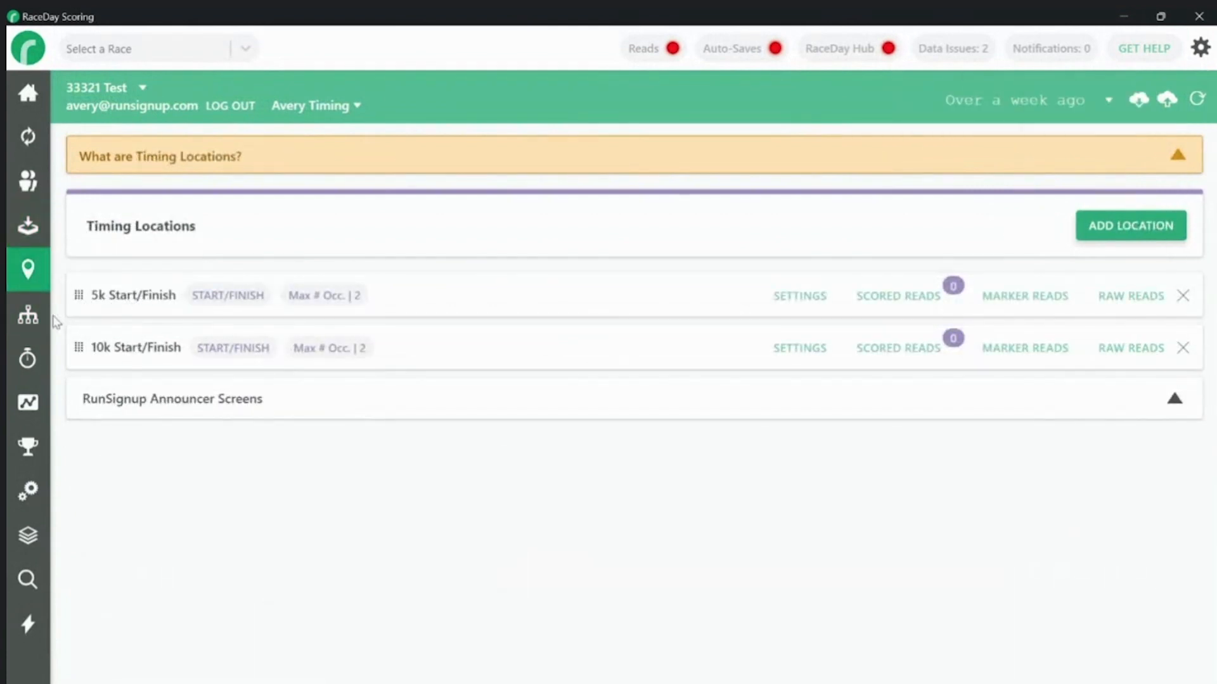
{"action": "left_click", "coordinate": [32, 318]}
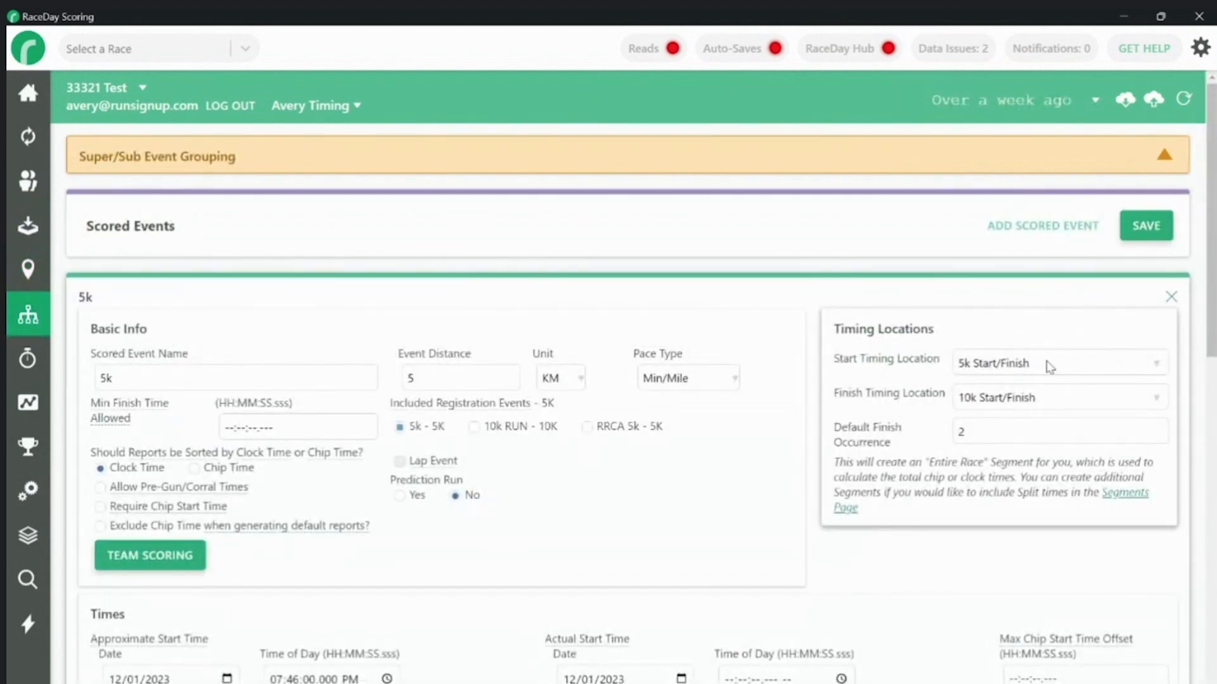
{"action": "left_click", "coordinate": [1038, 399]}
{"action": "left_click", "coordinate": [1012, 429]}
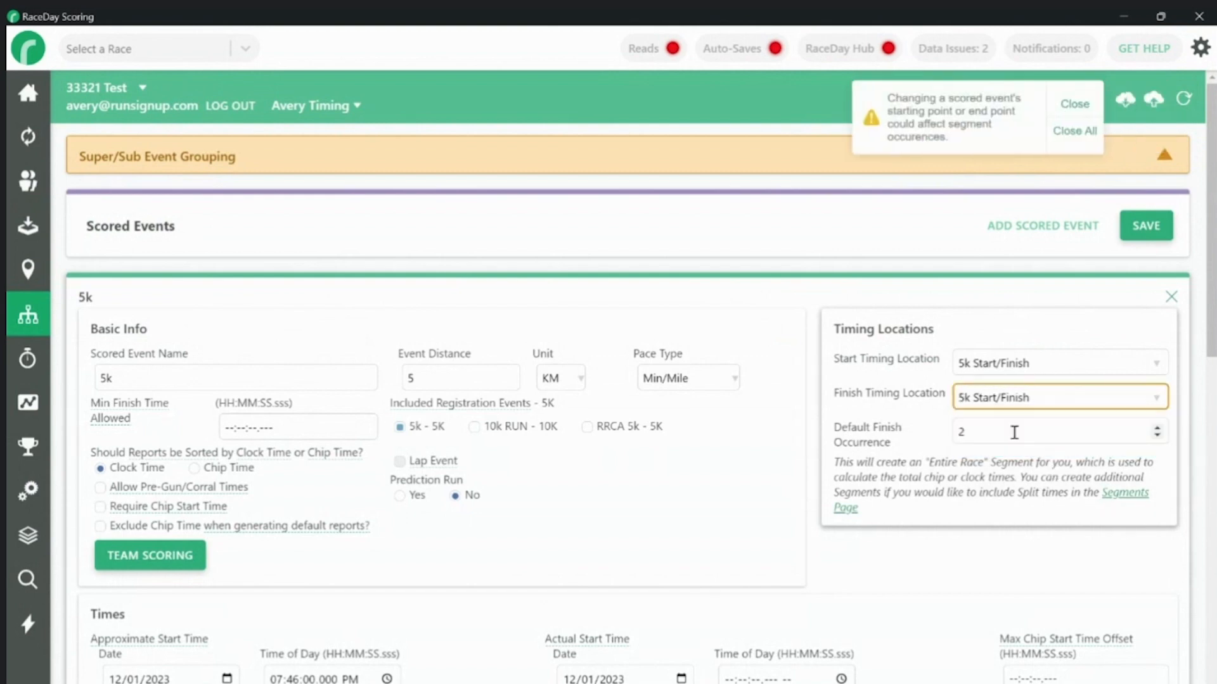
{"action": "left_click", "coordinate": [909, 448]}
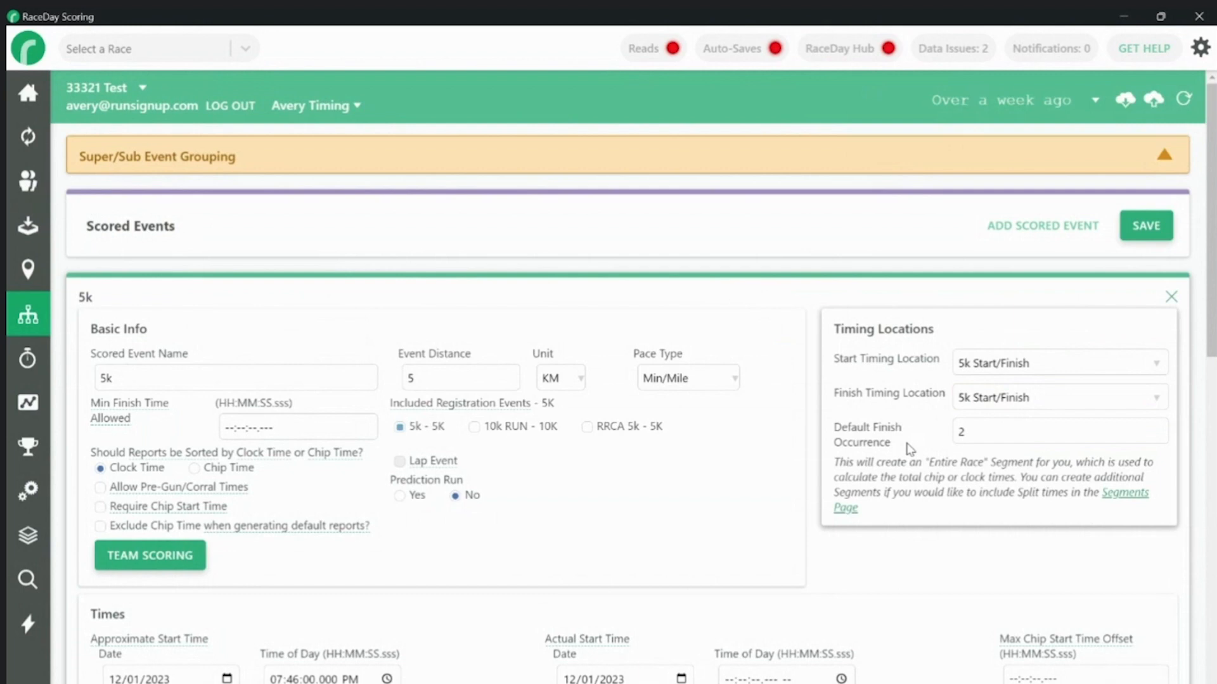
Set the 10k RUN event's start timing location to 10k Start/Finish.
{"action": "scroll", "coordinate": [910, 449], "scroll_direction": "down", "scroll_amount": 6}
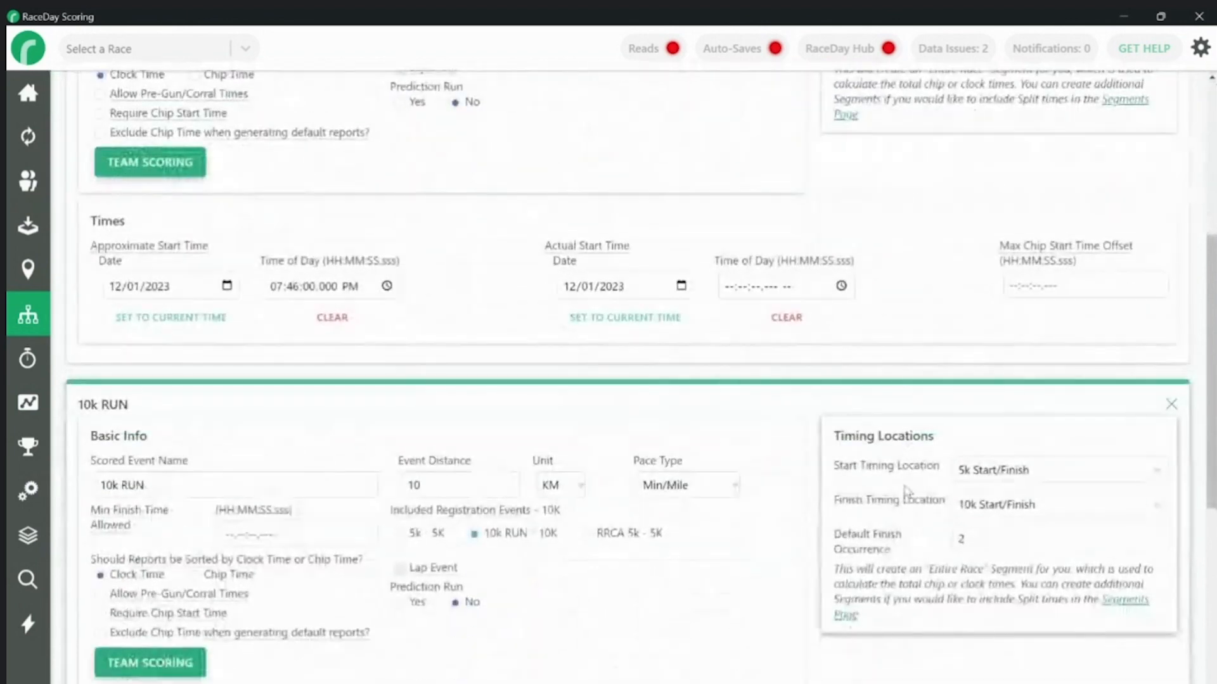
{"action": "left_click", "coordinate": [1046, 469]}
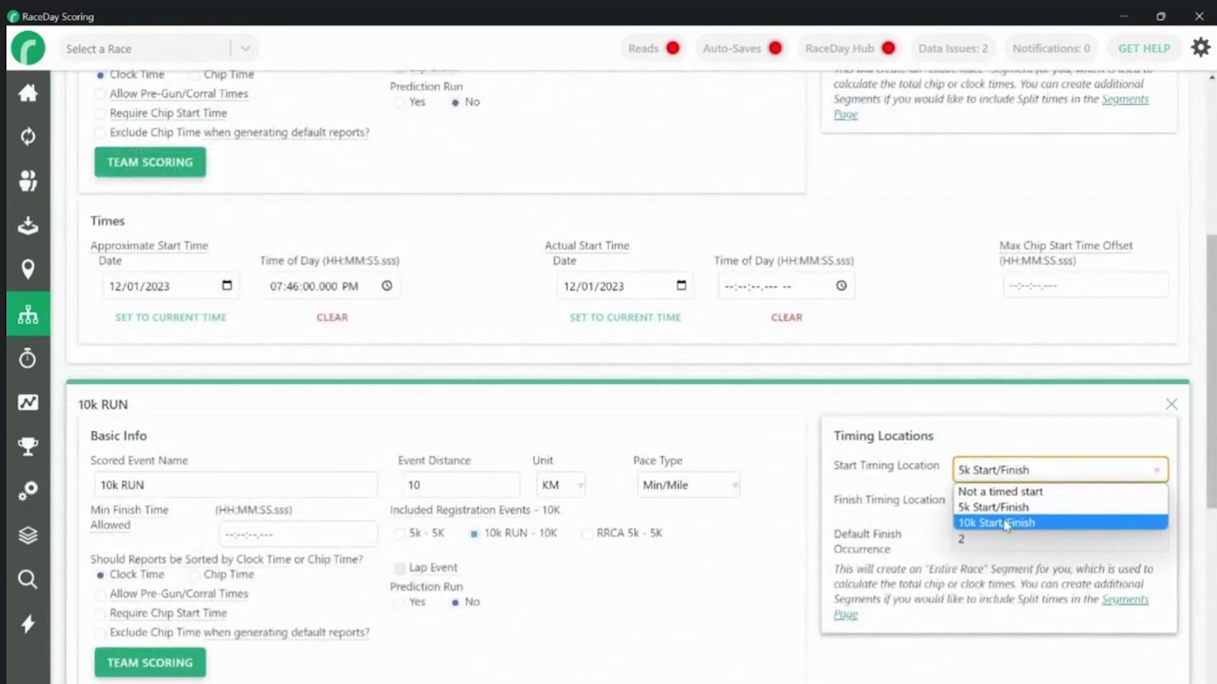
{"action": "left_click", "coordinate": [1007, 524]}
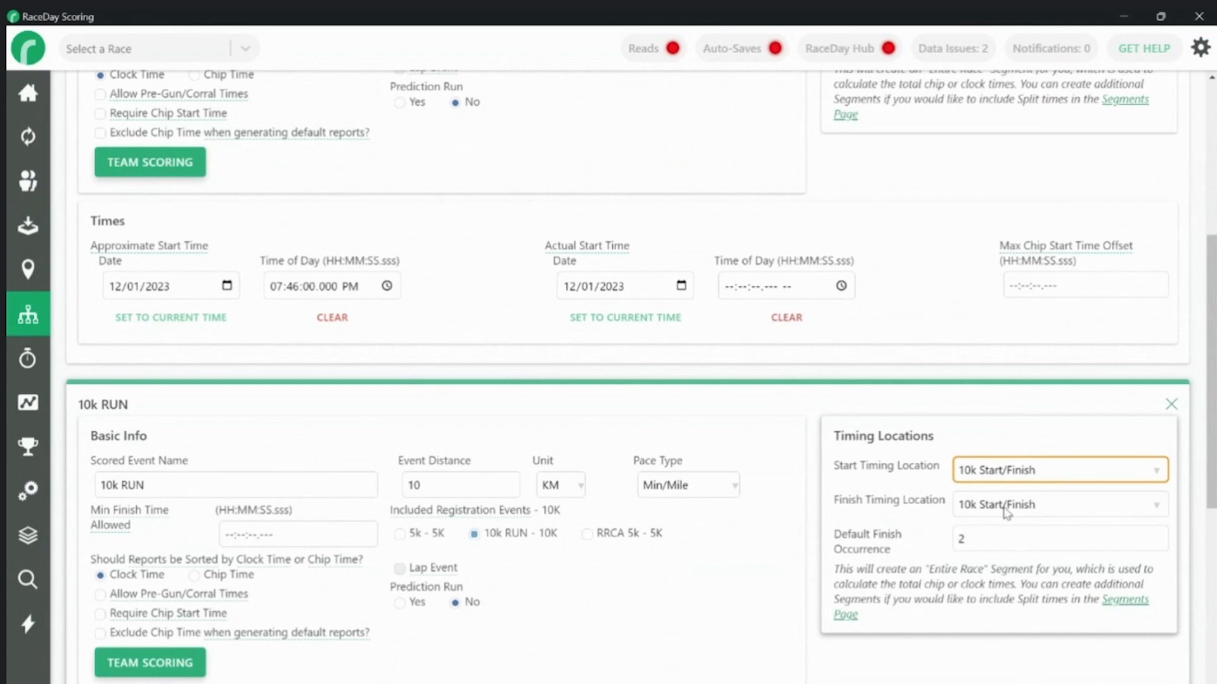
{"action": "left_click", "coordinate": [970, 549]}
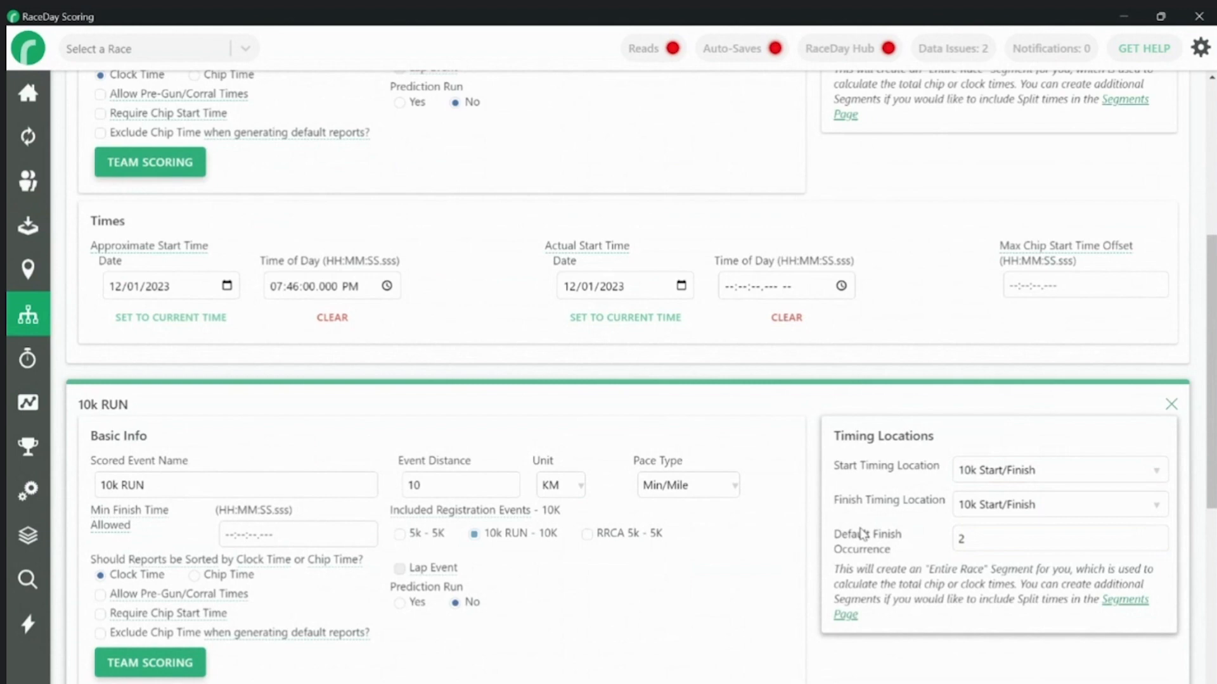
Check the settings of the 5k, 10k RUN and Challenge events, and save the scored events.
{"action": "scroll", "coordinate": [863, 534], "scroll_direction": "up", "scroll_amount": 3}
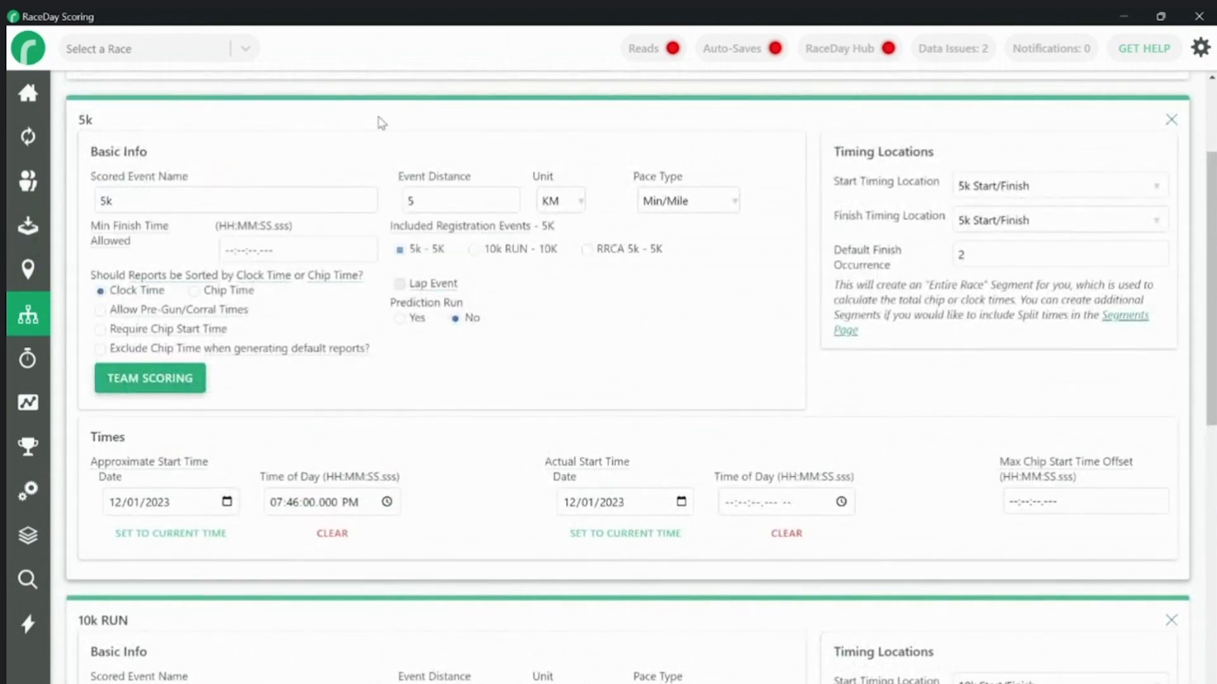
{"action": "scroll", "coordinate": [711, 86], "scroll_direction": "down", "scroll_amount": 5}
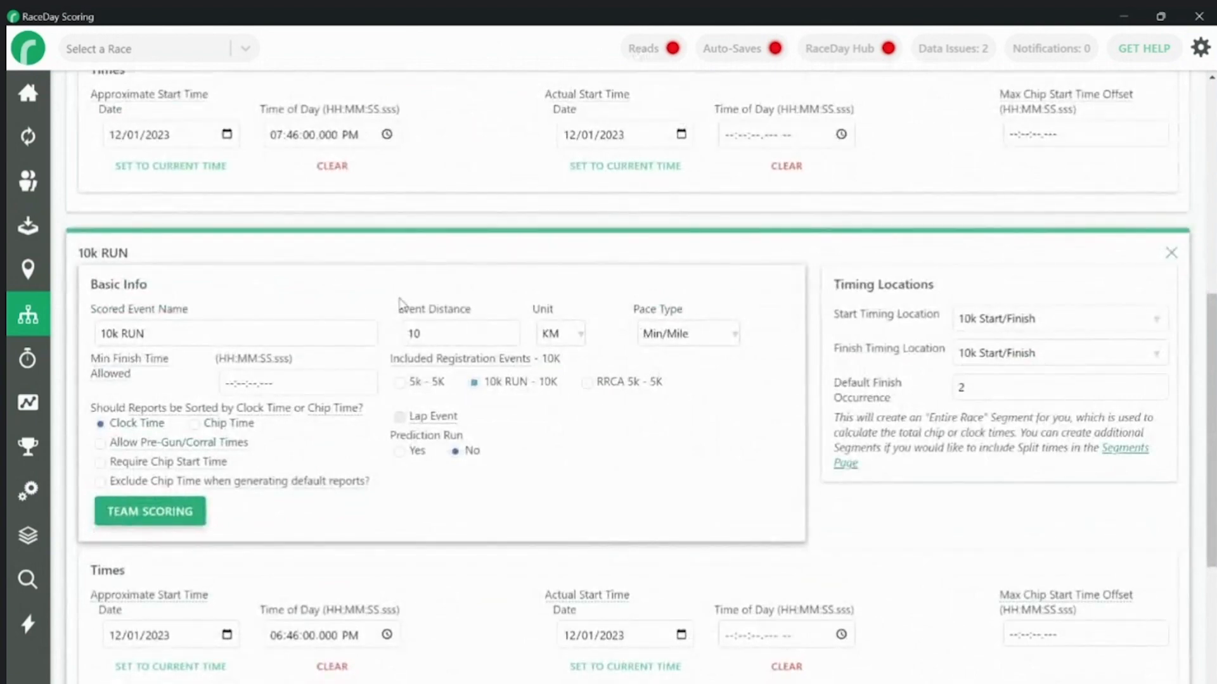
{"action": "scroll", "coordinate": [399, 303], "scroll_direction": "up", "scroll_amount": 4}
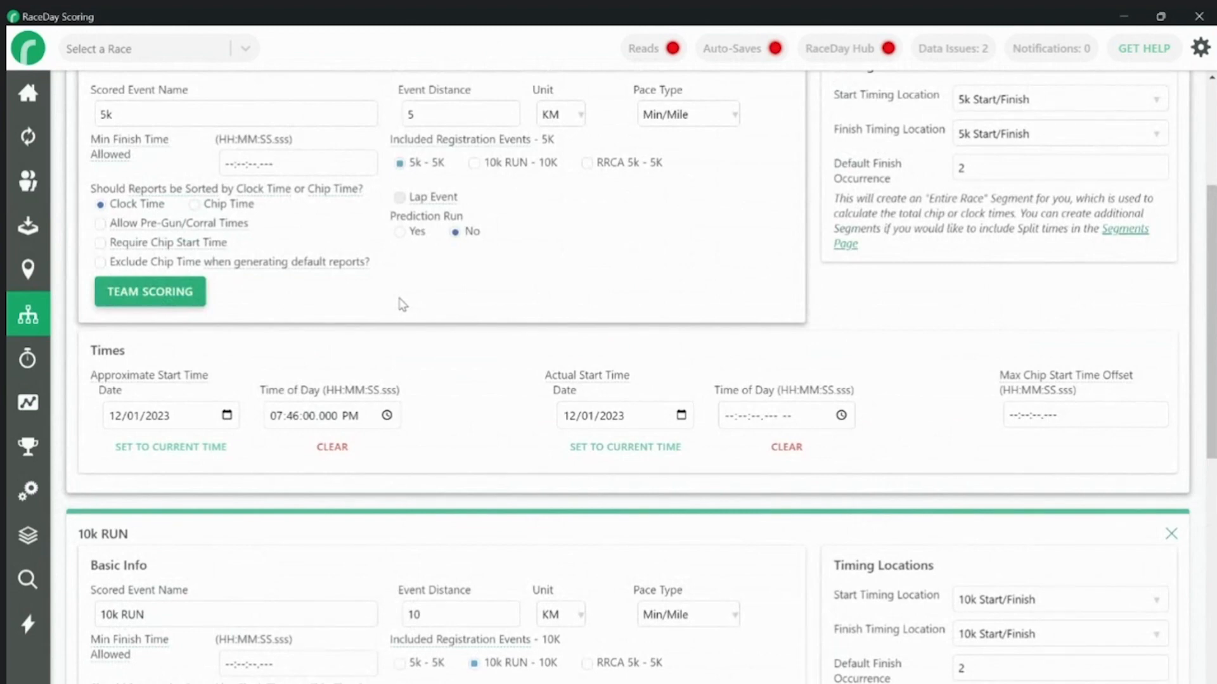
{"action": "scroll", "coordinate": [401, 304], "scroll_direction": "down", "scroll_amount": 7}
{"action": "scroll", "coordinate": [401, 305], "scroll_direction": "up", "scroll_amount": 5}
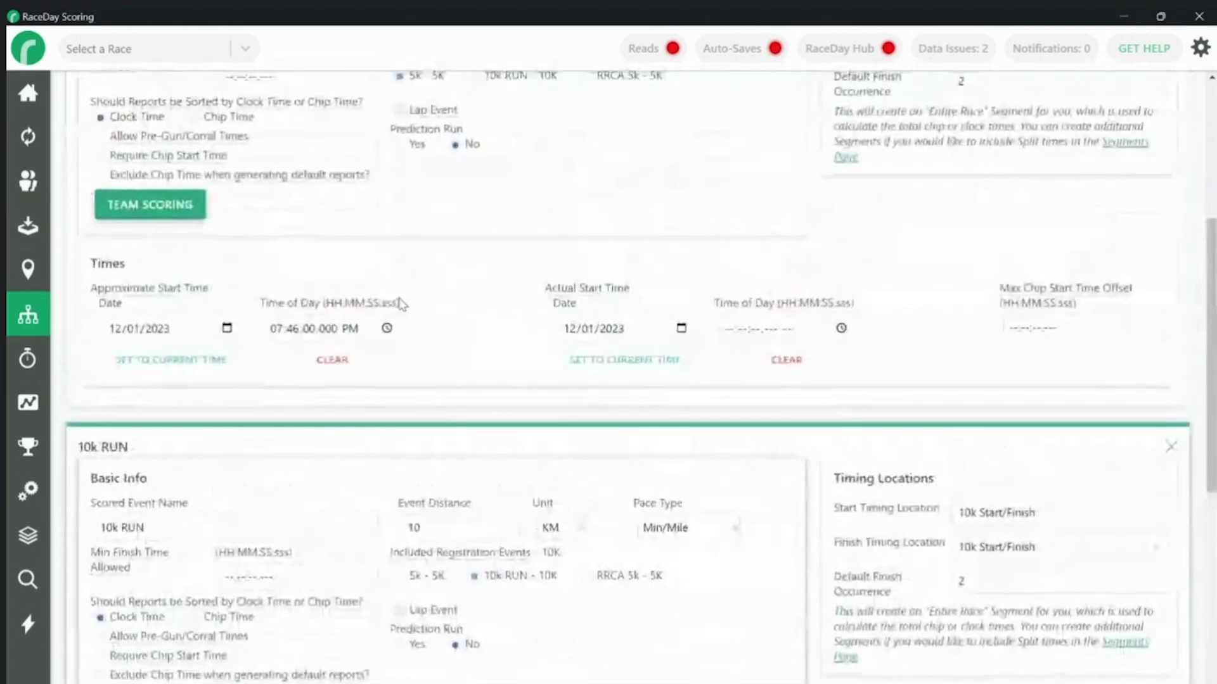
{"action": "scroll", "coordinate": [399, 304], "scroll_direction": "up", "scroll_amount": 2}
{"action": "scroll", "coordinate": [401, 304], "scroll_direction": "down", "scroll_amount": 8}
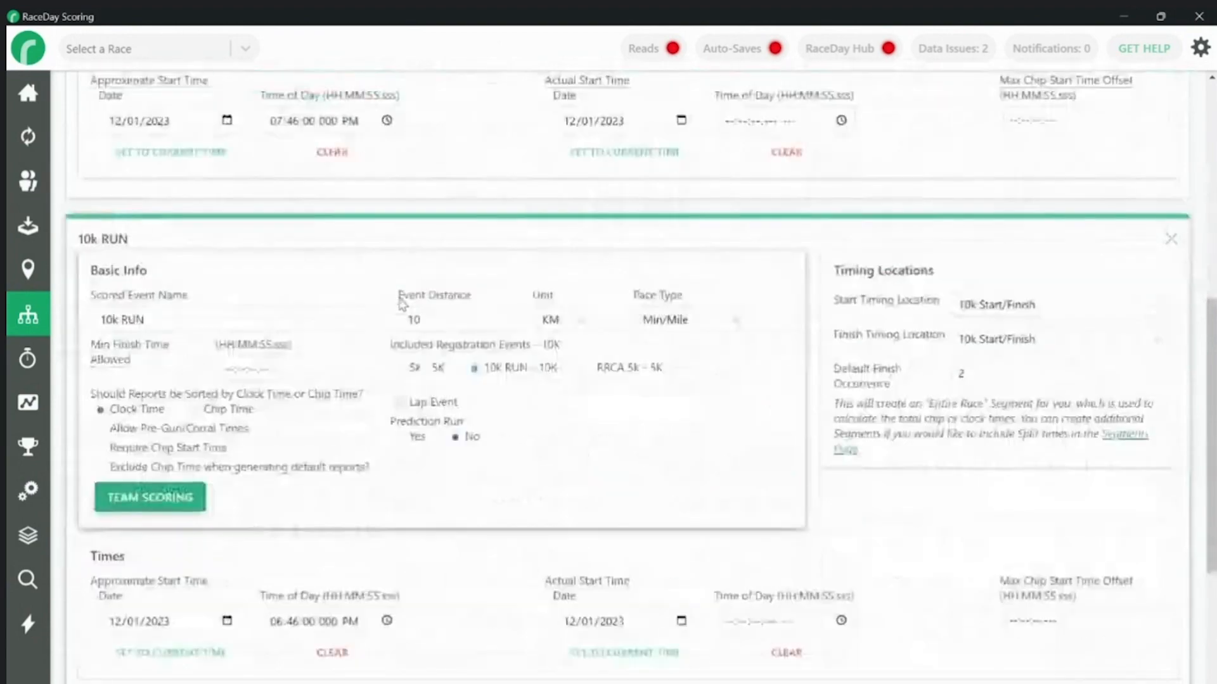
{"action": "scroll", "coordinate": [401, 304], "scroll_direction": "down", "scroll_amount": 4}
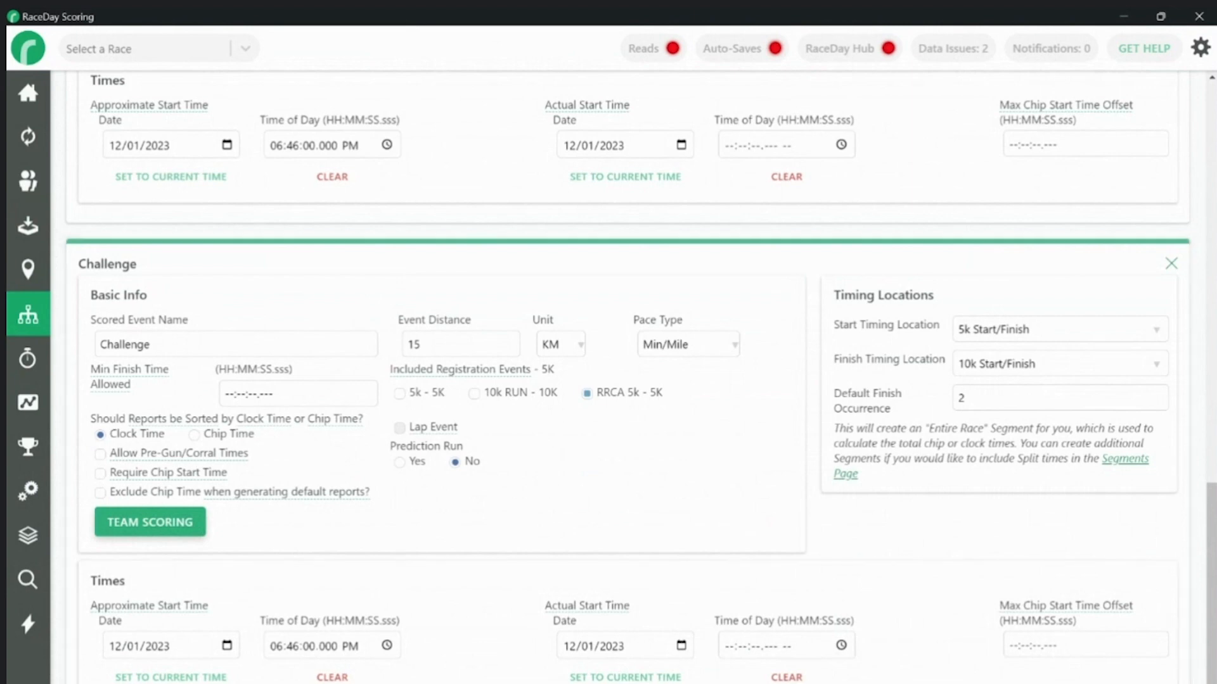
{"action": "key", "text": "ctrl+s"}
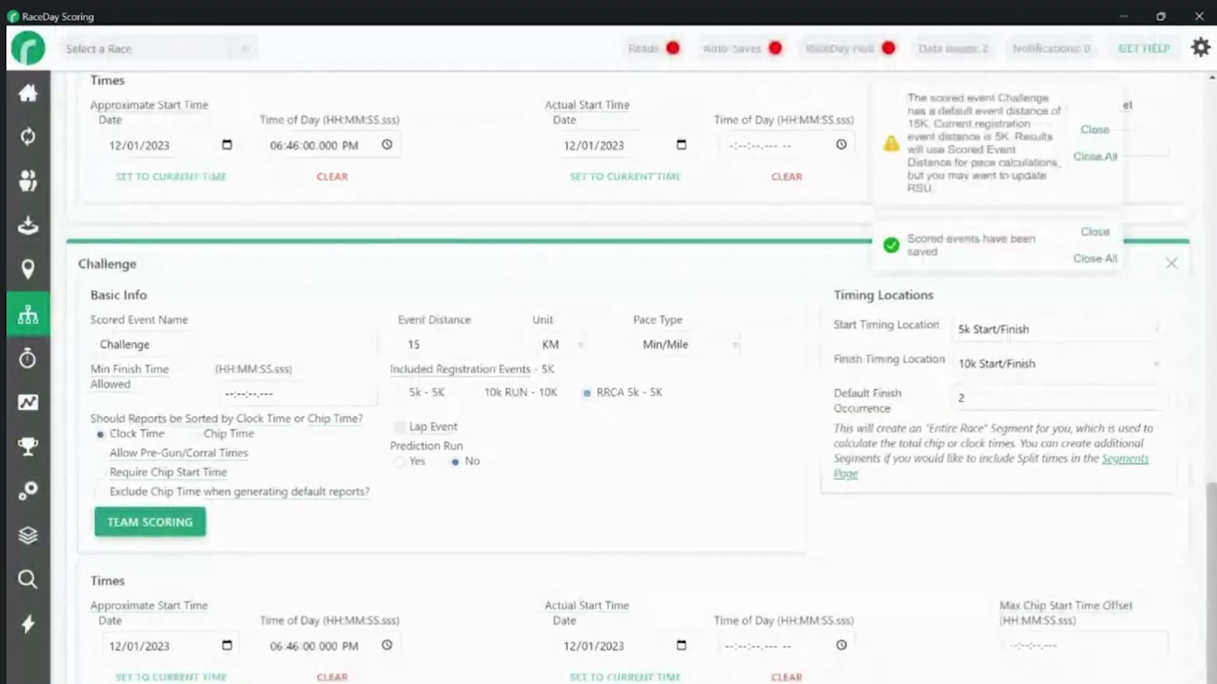
Add a segment named Rest Period to the Challenge event's segments and mark it as a rest segment.
{"action": "left_click", "coordinate": [13, 407]}
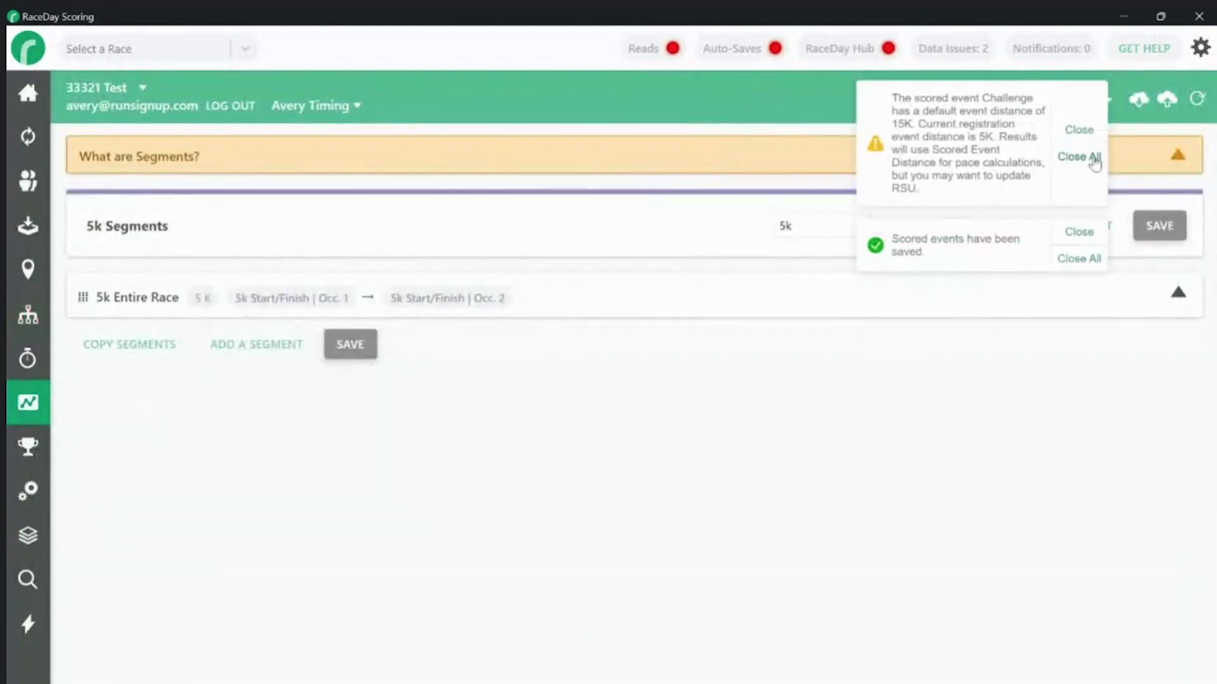
{"action": "left_click", "coordinate": [1095, 163]}
{"action": "left_click", "coordinate": [838, 235]}
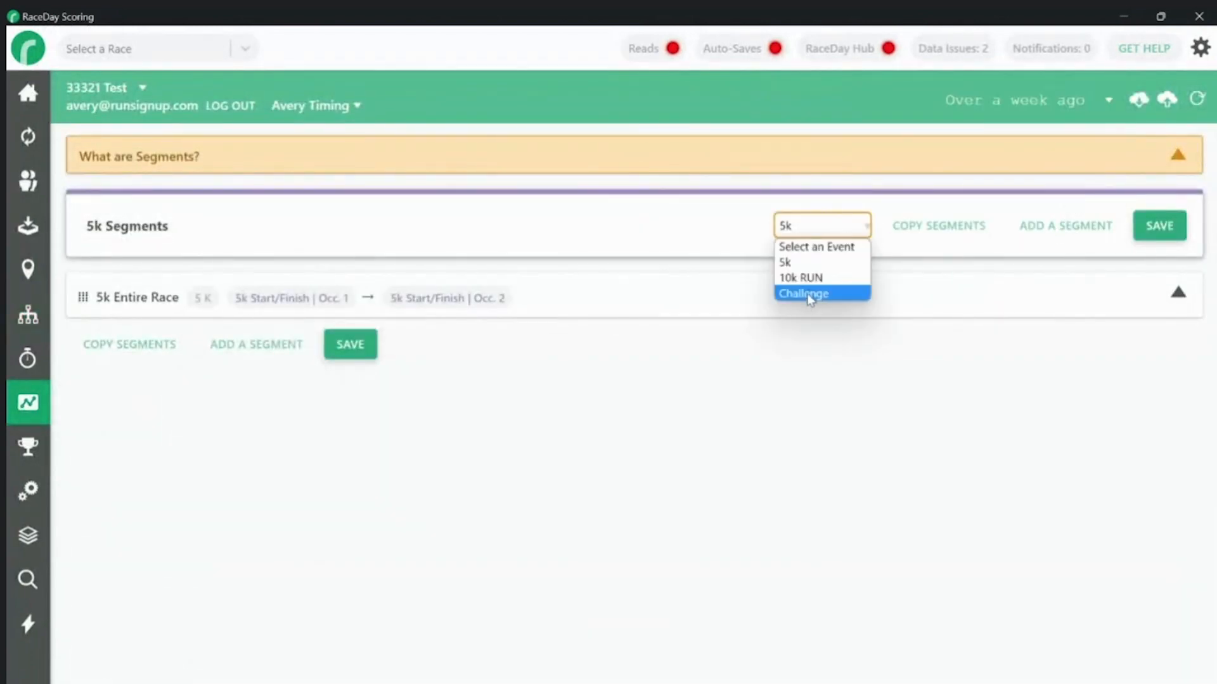
{"action": "left_click", "coordinate": [810, 298]}
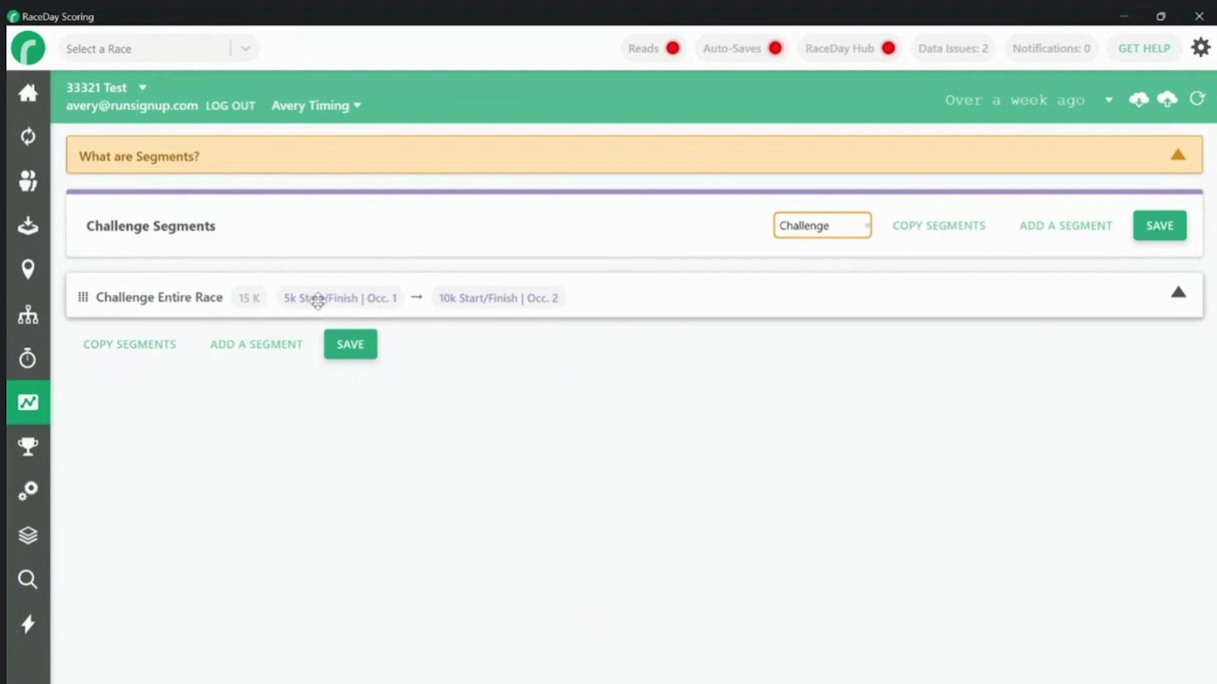
{"action": "left_click", "coordinate": [274, 346]}
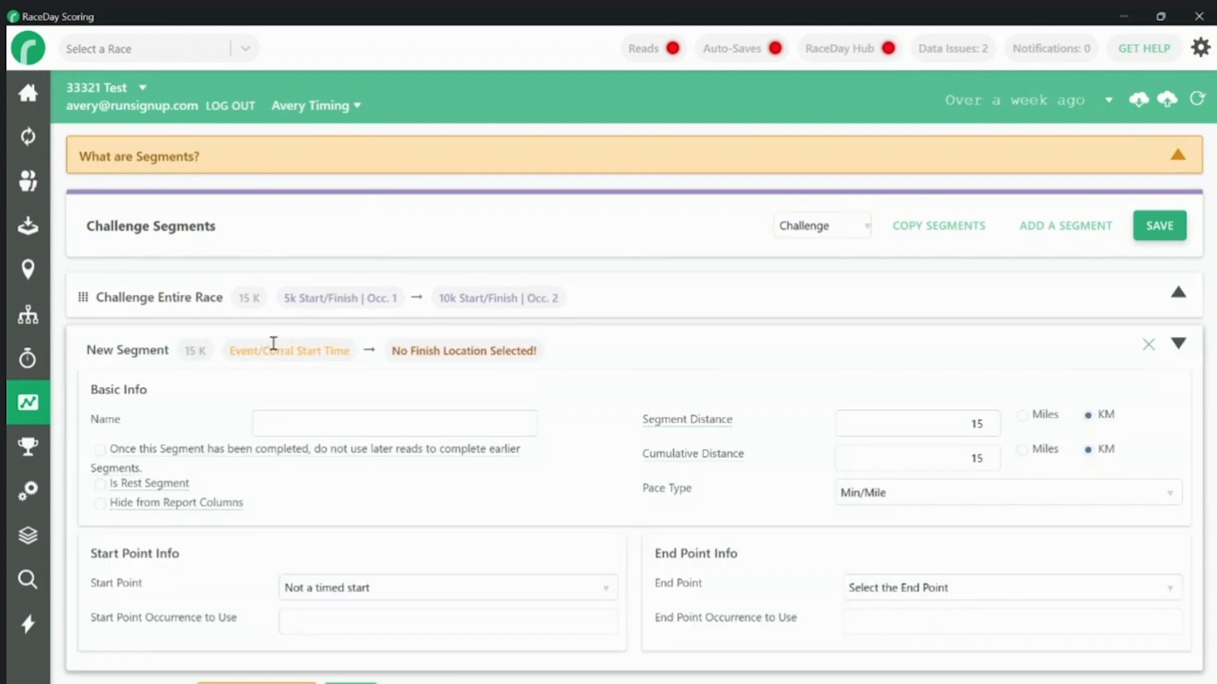
{"action": "left_click", "coordinate": [305, 424]}
{"action": "type", "text": "Rest Period"}
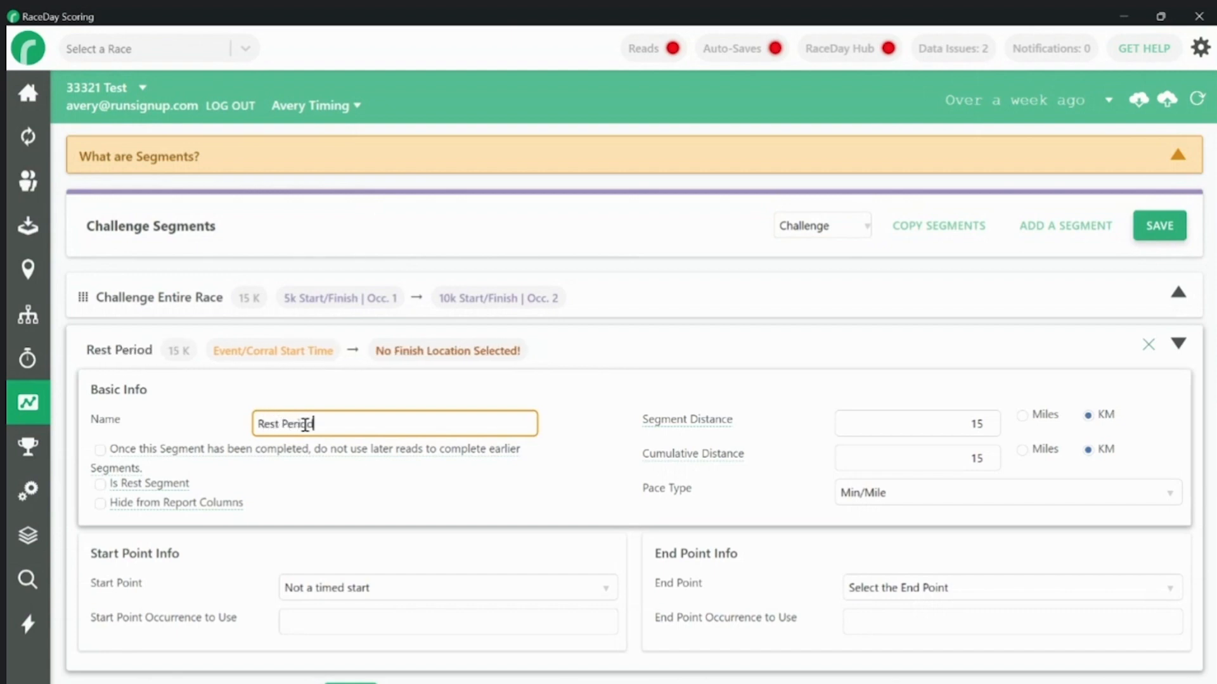
{"action": "left_click", "coordinate": [99, 484]}
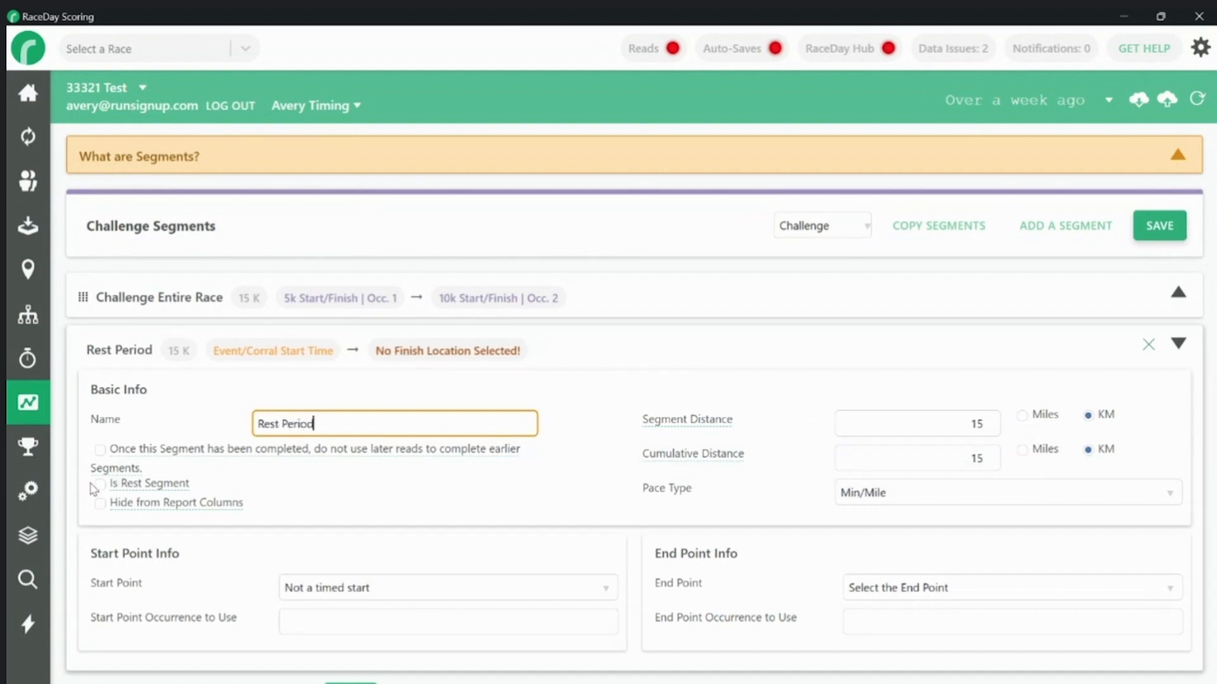
Rename the Challenge rest segment as Time Between Races and set its cumulative distance to 0 km.
{"action": "triple_click", "coordinate": [297, 415]}
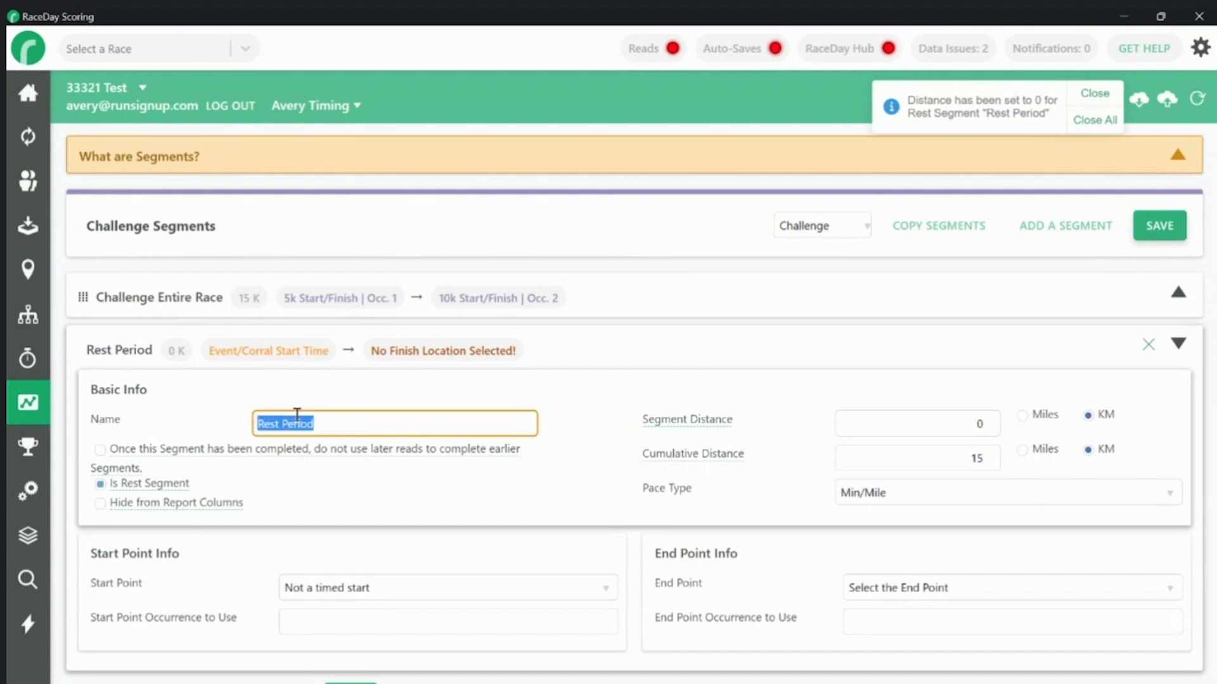
{"action": "type", "text": "Time B"}
{"action": "key", "text": "BackSpace"}
{"action": "key", "text": "BackSpace"}
{"action": "type", "text": "Between Races"}
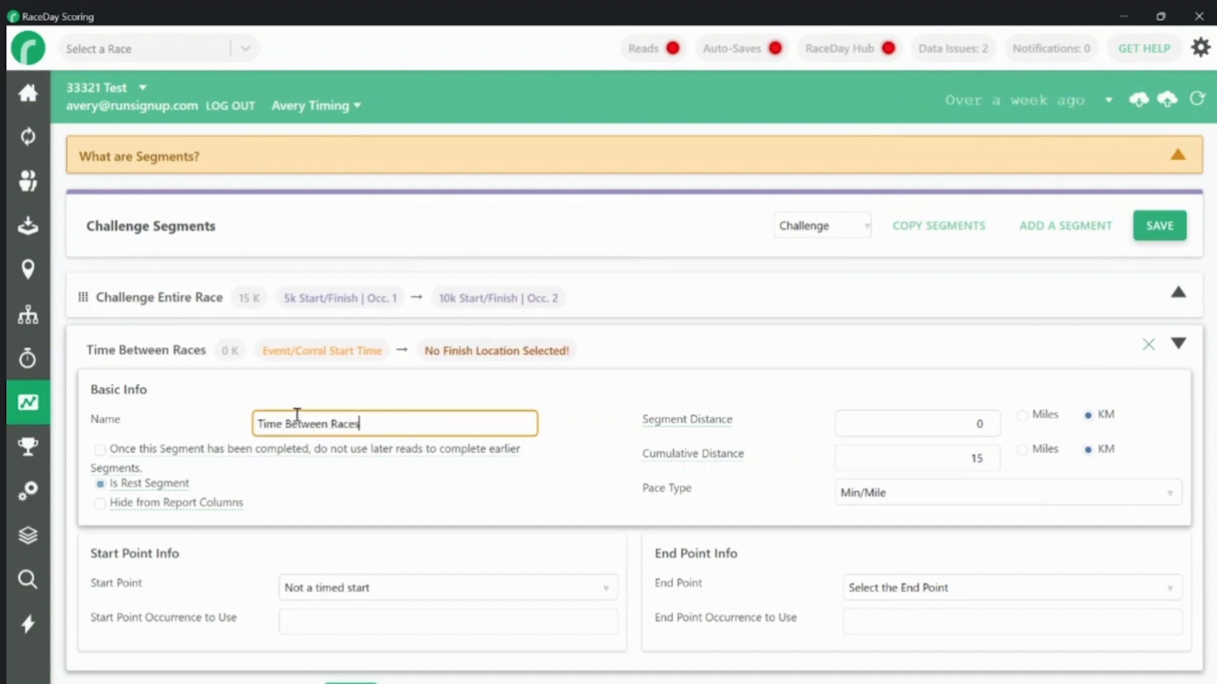
{"action": "left_click", "coordinate": [870, 456]}
{"action": "type", "text": "0"}
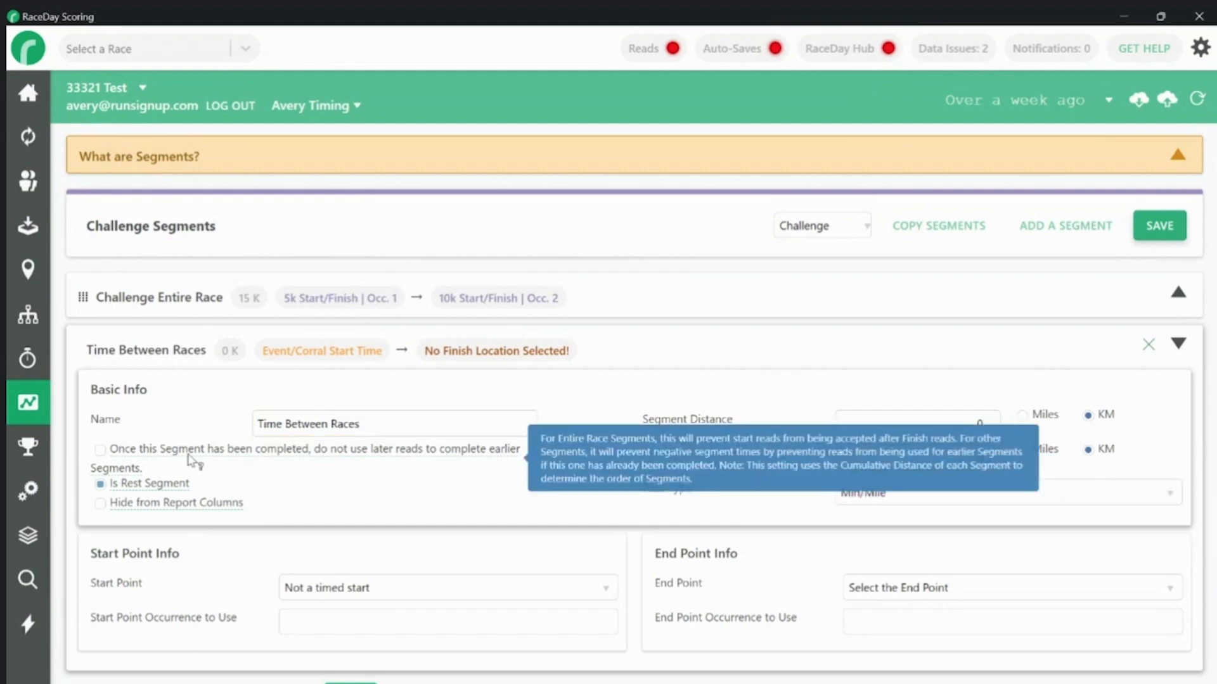
{"action": "mouse_move", "coordinate": [166, 489]}
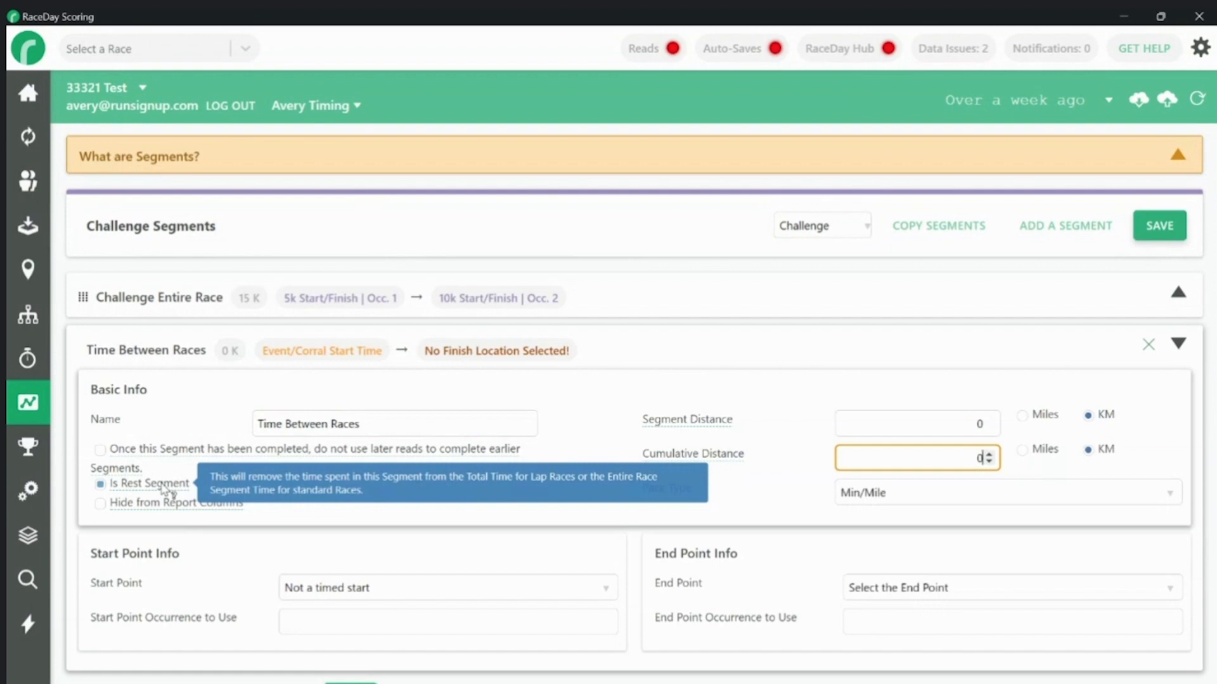
Start the Time Between Races segment at 5k Start/Finish, using occurrence 2.
{"action": "left_click", "coordinate": [319, 588]}
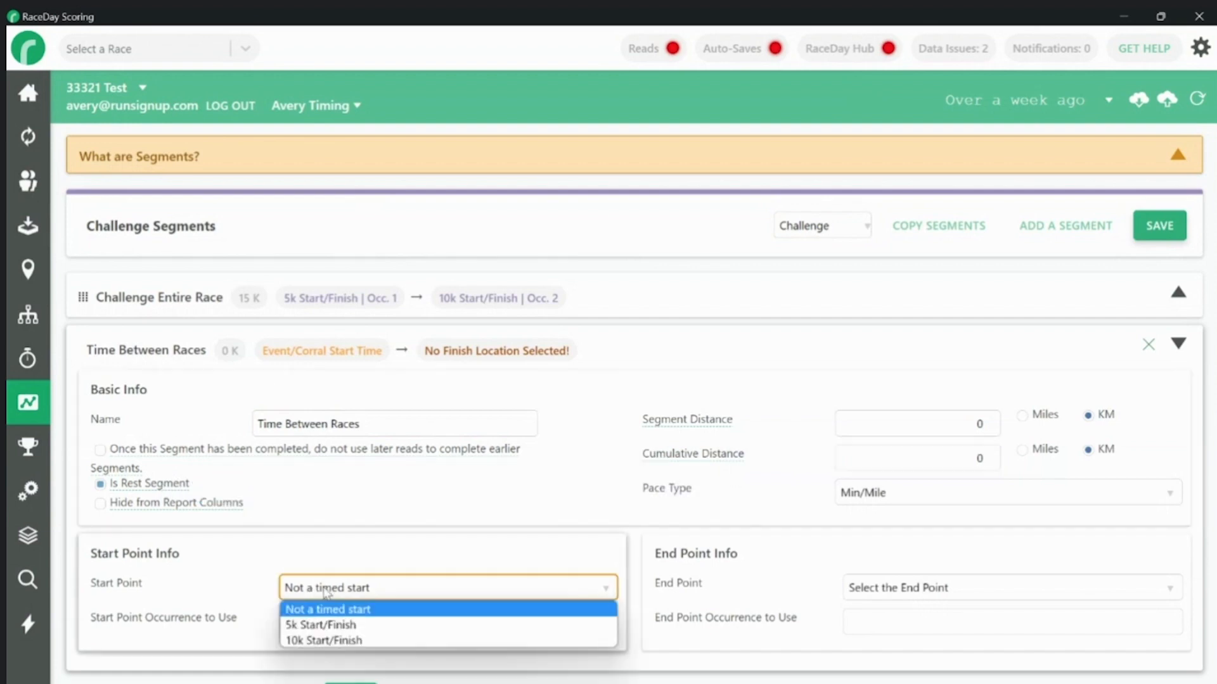
{"action": "left_click", "coordinate": [379, 645]}
{"action": "left_click", "coordinate": [412, 588]}
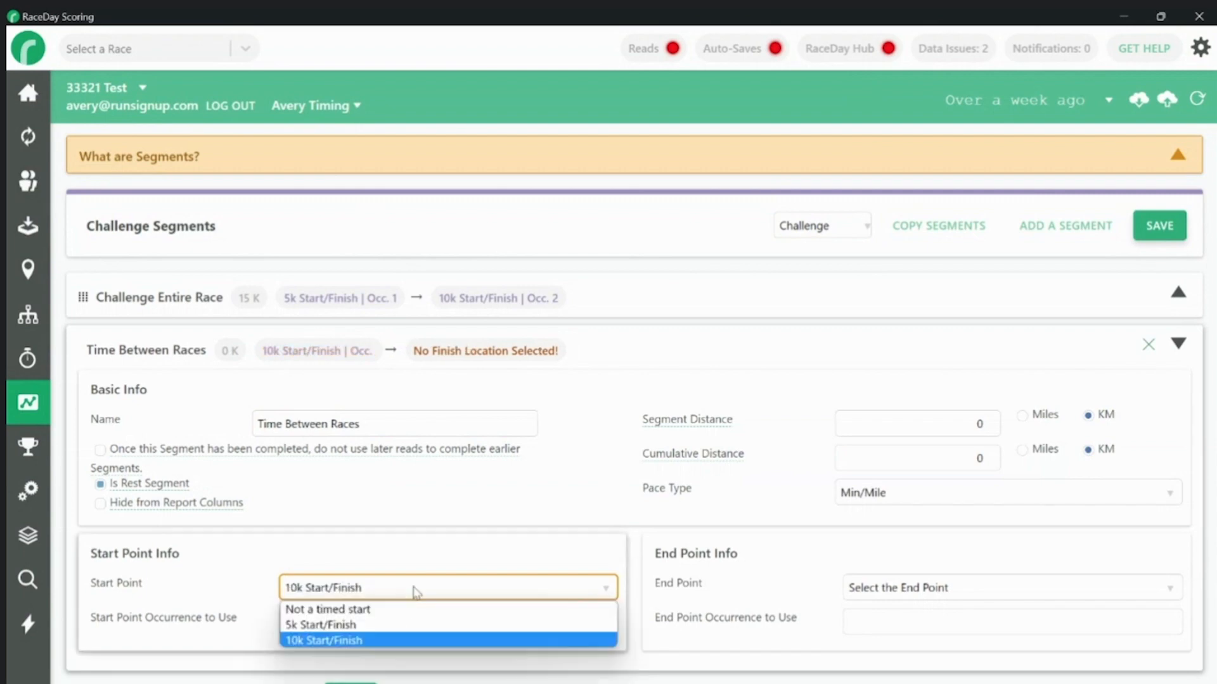
{"action": "left_click", "coordinate": [380, 625]}
{"action": "left_click", "coordinate": [372, 619]}
{"action": "type", "text": "2"}
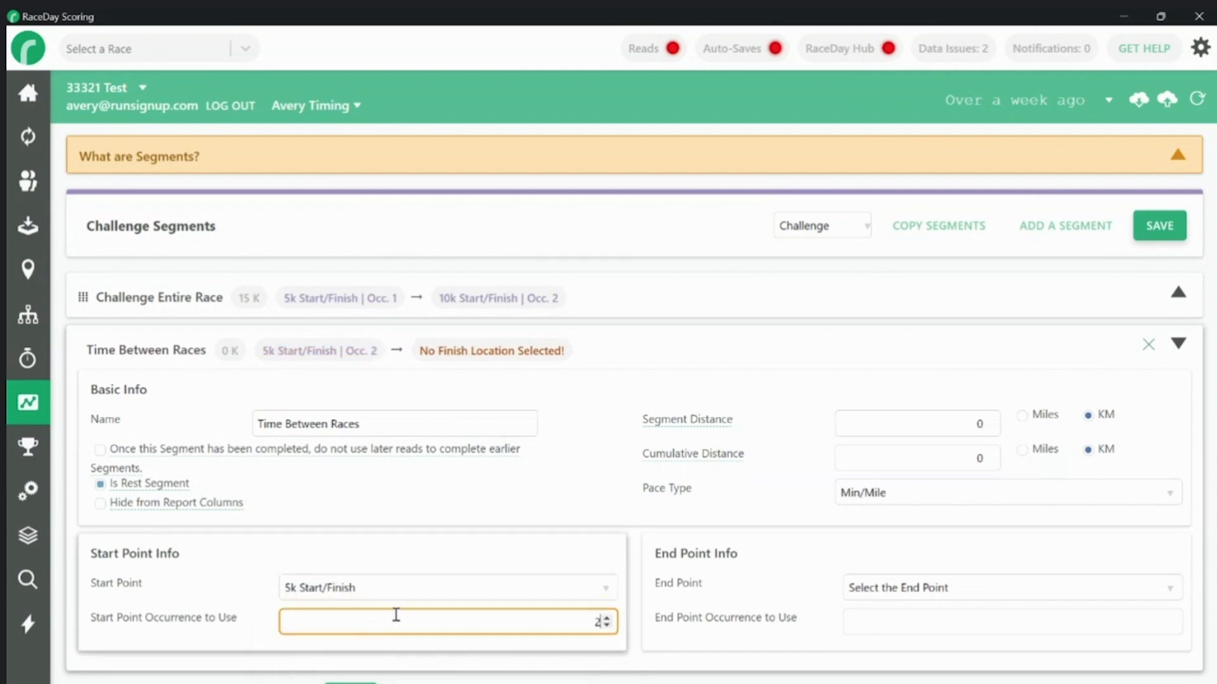
End the Time Between Races segment at 10k Start/Finish, using occurrence 1, and save the segments.
{"action": "left_click", "coordinate": [895, 588]}
{"action": "left_click", "coordinate": [900, 626]}
{"action": "key", "text": "Down"}
{"action": "key", "text": "Tab"}
{"action": "type", "text": "1"}
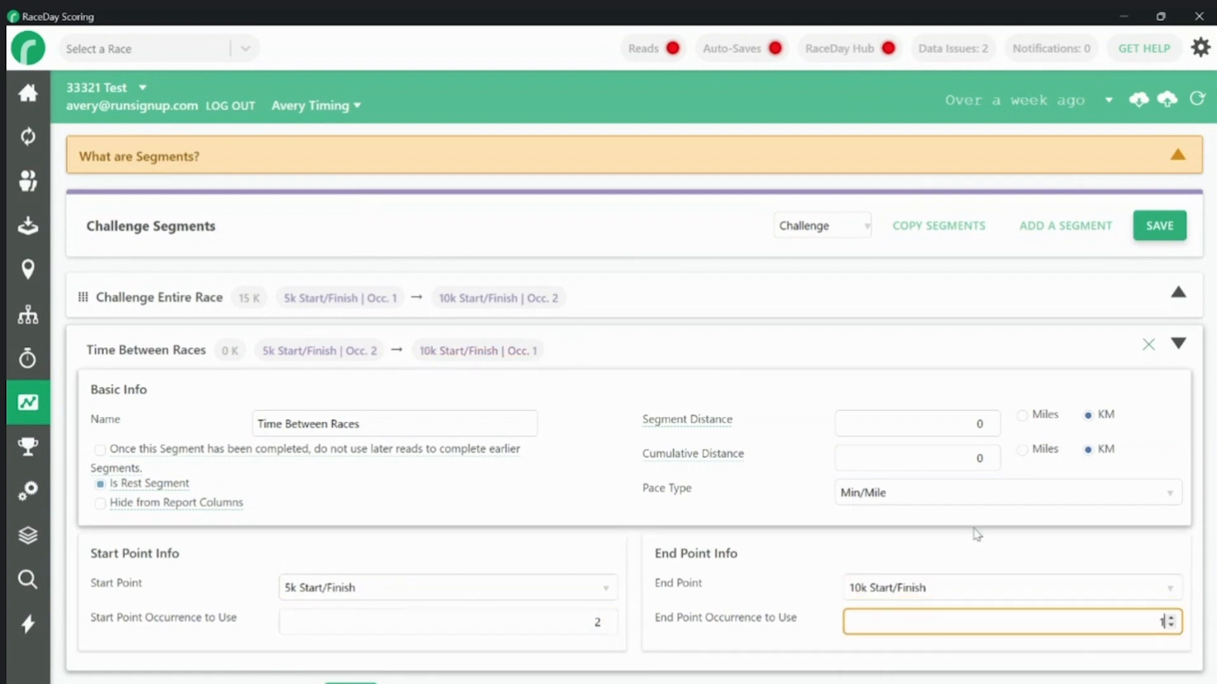
{"action": "left_click", "coordinate": [806, 572]}
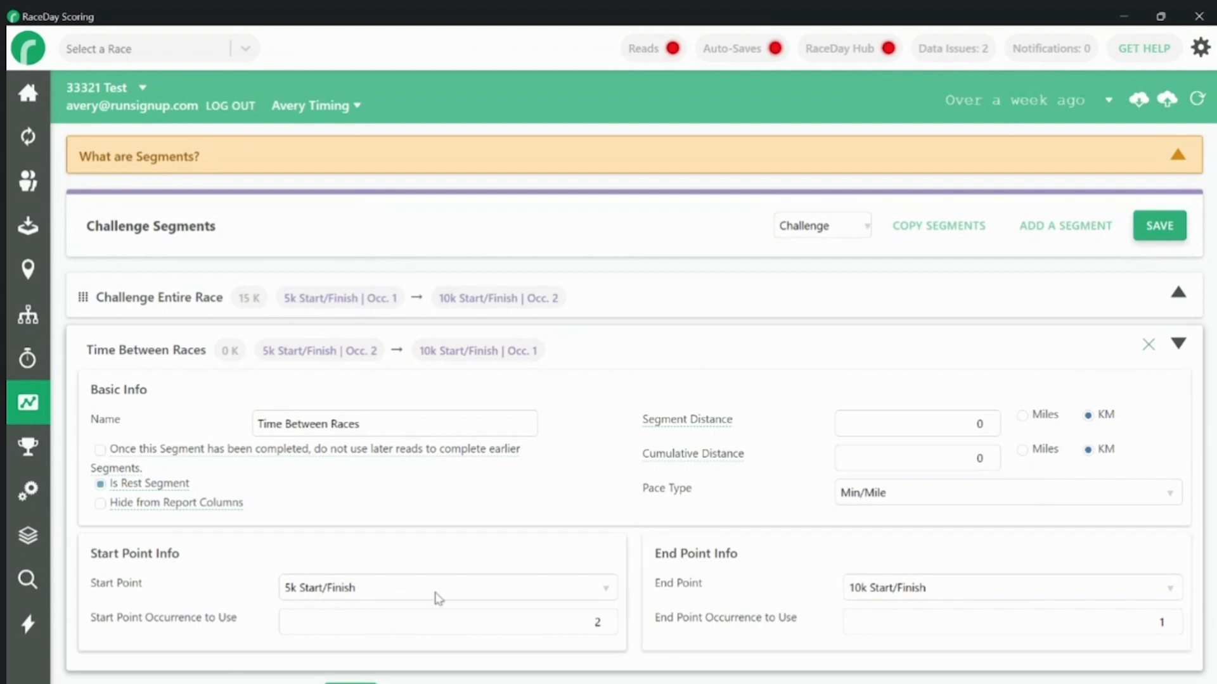
{"action": "left_click", "coordinate": [350, 683]}
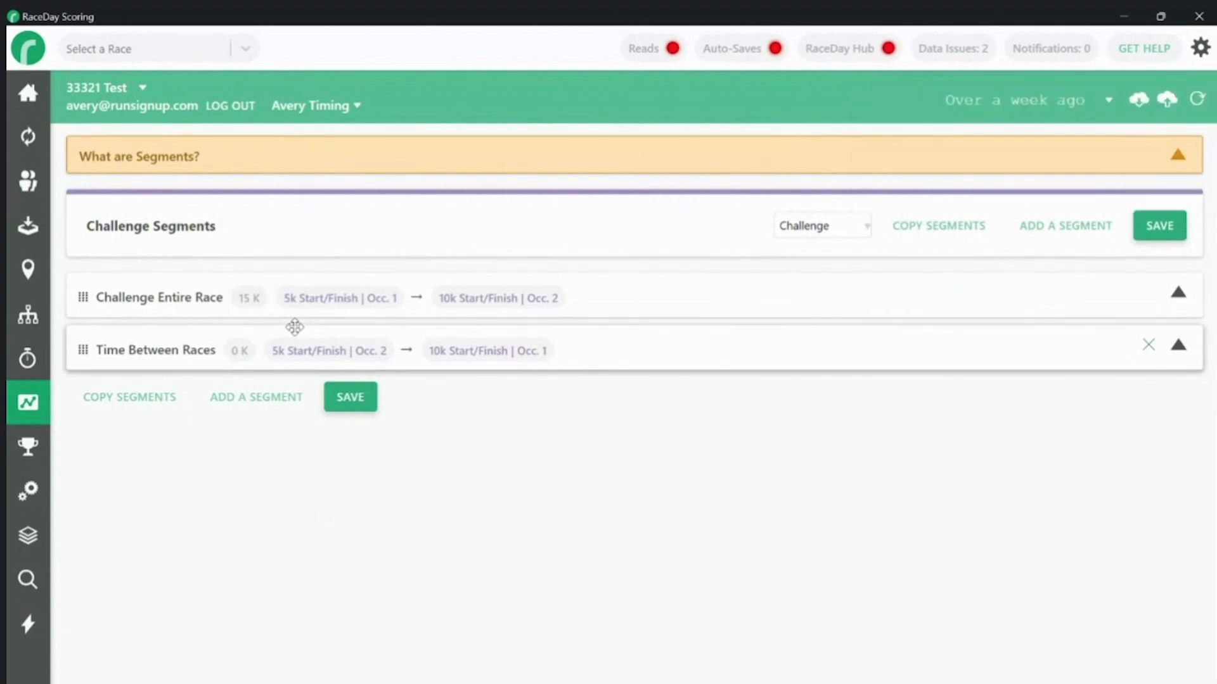
Add a new segment named 5k to the Challenge event's segments.
{"action": "left_click", "coordinate": [246, 399]}
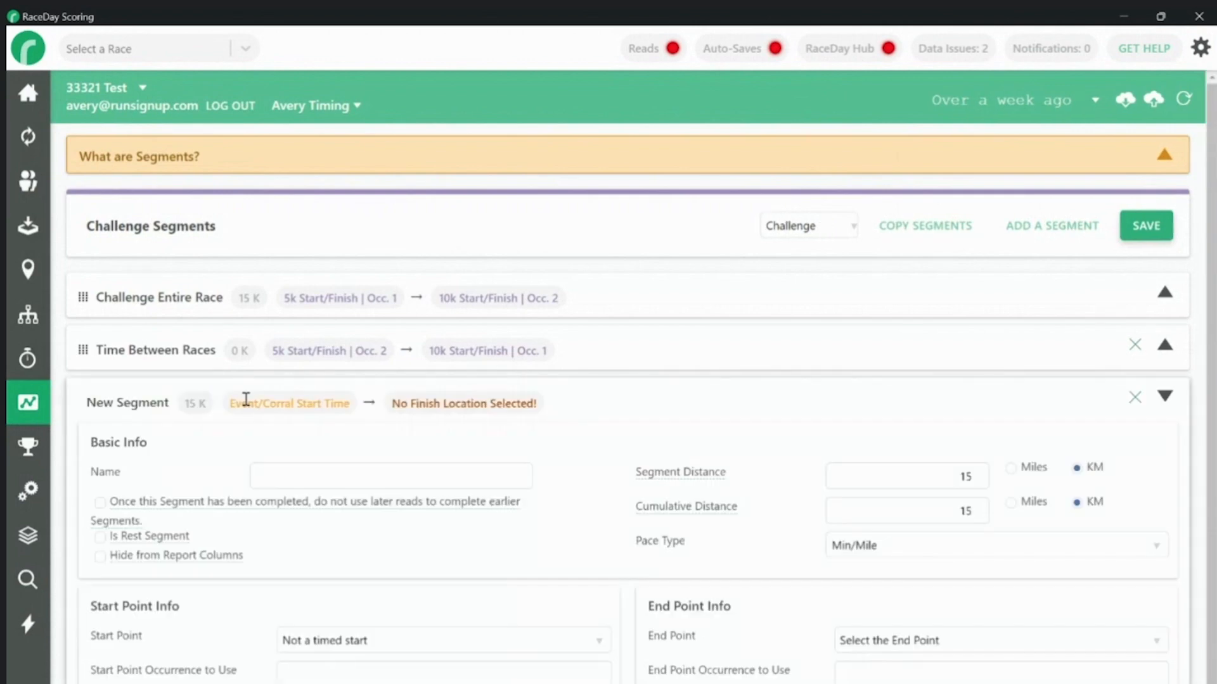
{"action": "left_click", "coordinate": [310, 477]}
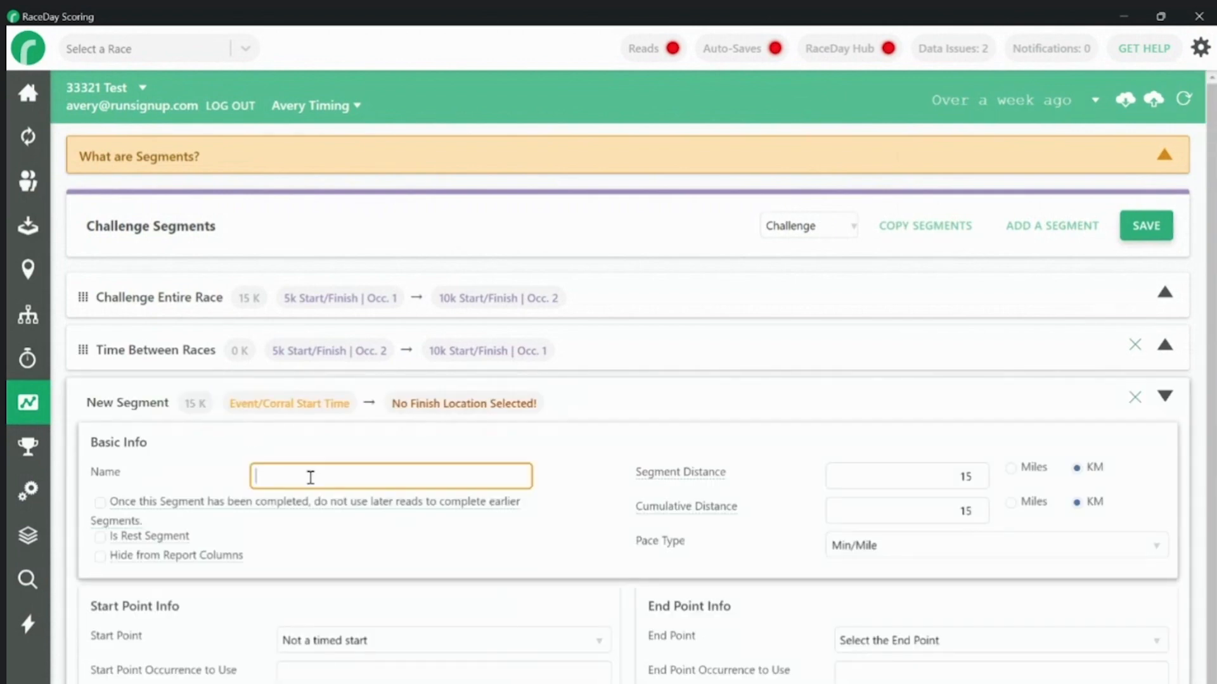
{"action": "type", "text": "5k"}
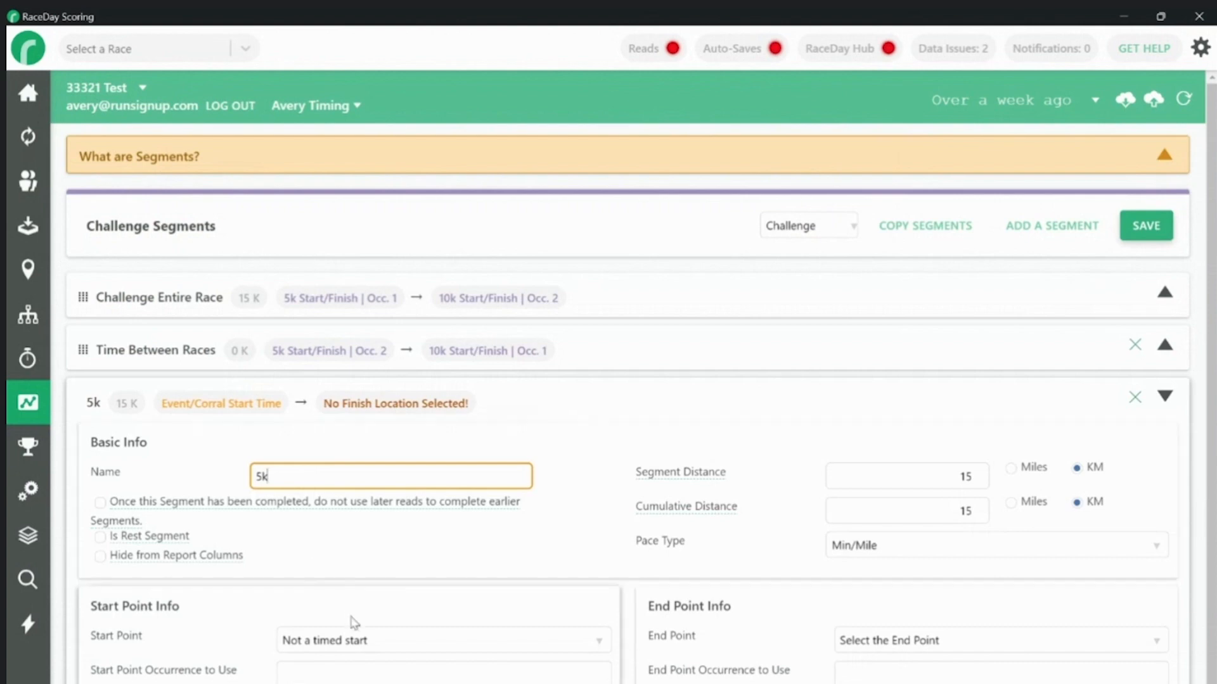
Start the 5k segment at 5k Start/Finish occurrence 1 and end it at 5k Start/Finish occurrence 2.
{"action": "left_click", "coordinate": [367, 641]}
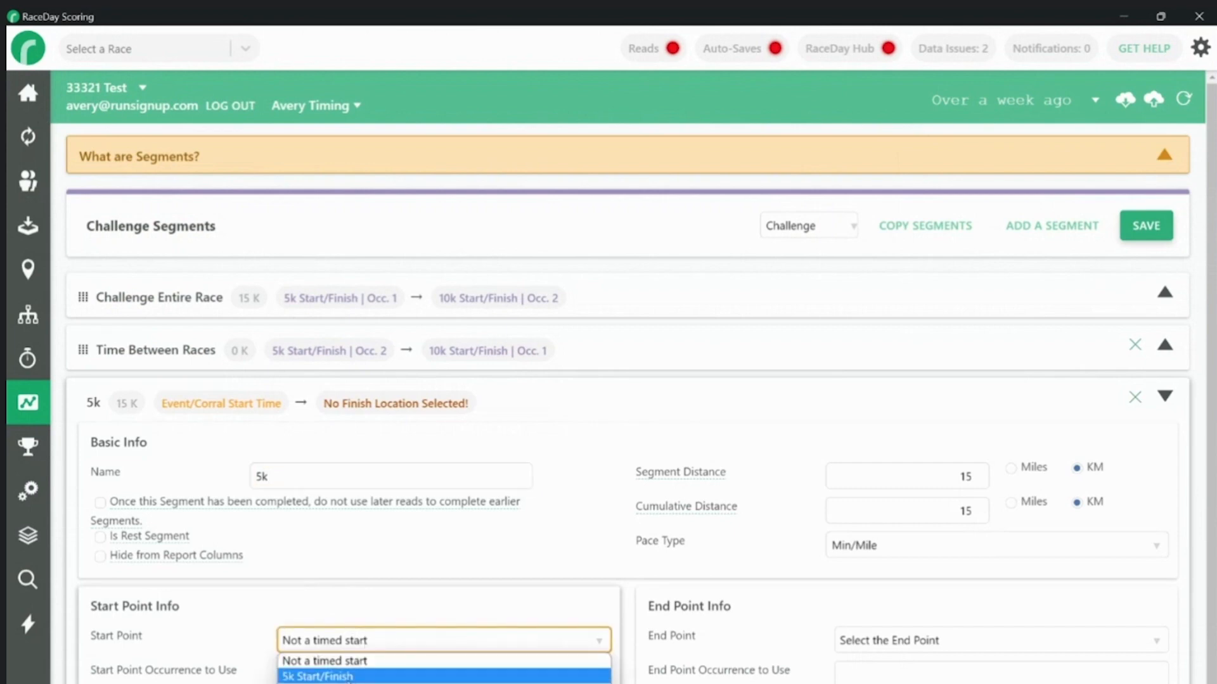
{"action": "left_click", "coordinate": [337, 676]}
{"action": "left_click", "coordinate": [329, 672]}
{"action": "left_click", "coordinate": [948, 643]}
{"action": "left_click", "coordinate": [925, 677]}
{"action": "left_click", "coordinate": [922, 676]}
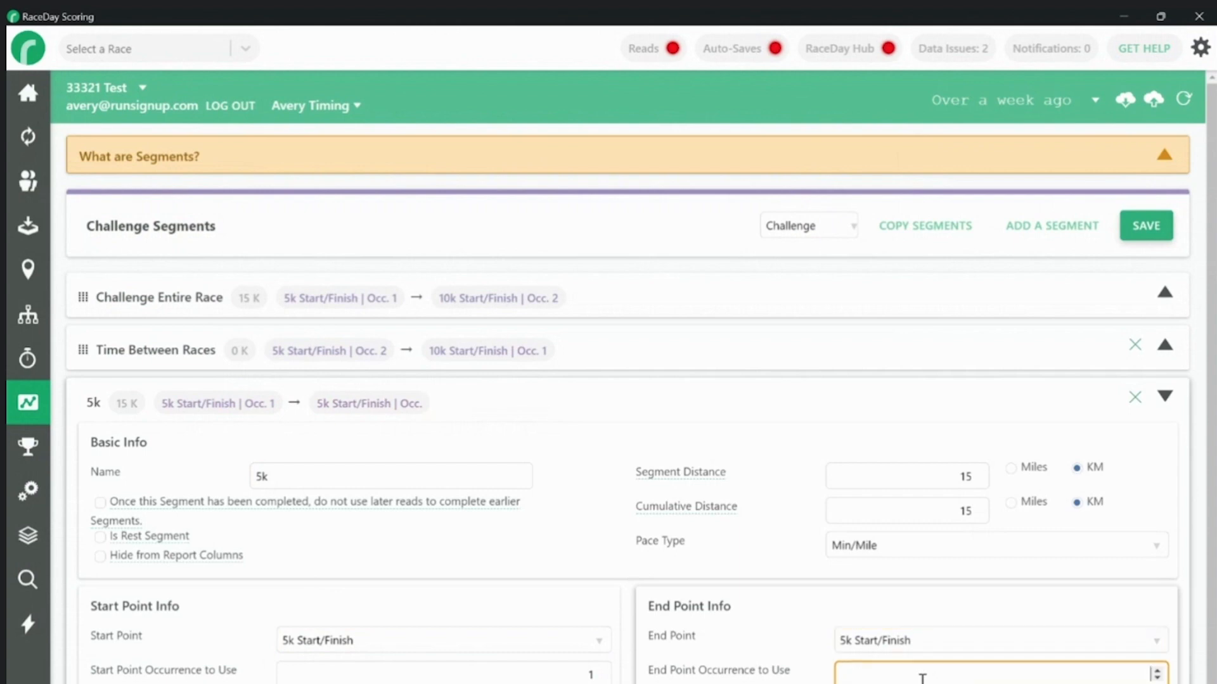
{"action": "type", "text": "2"}
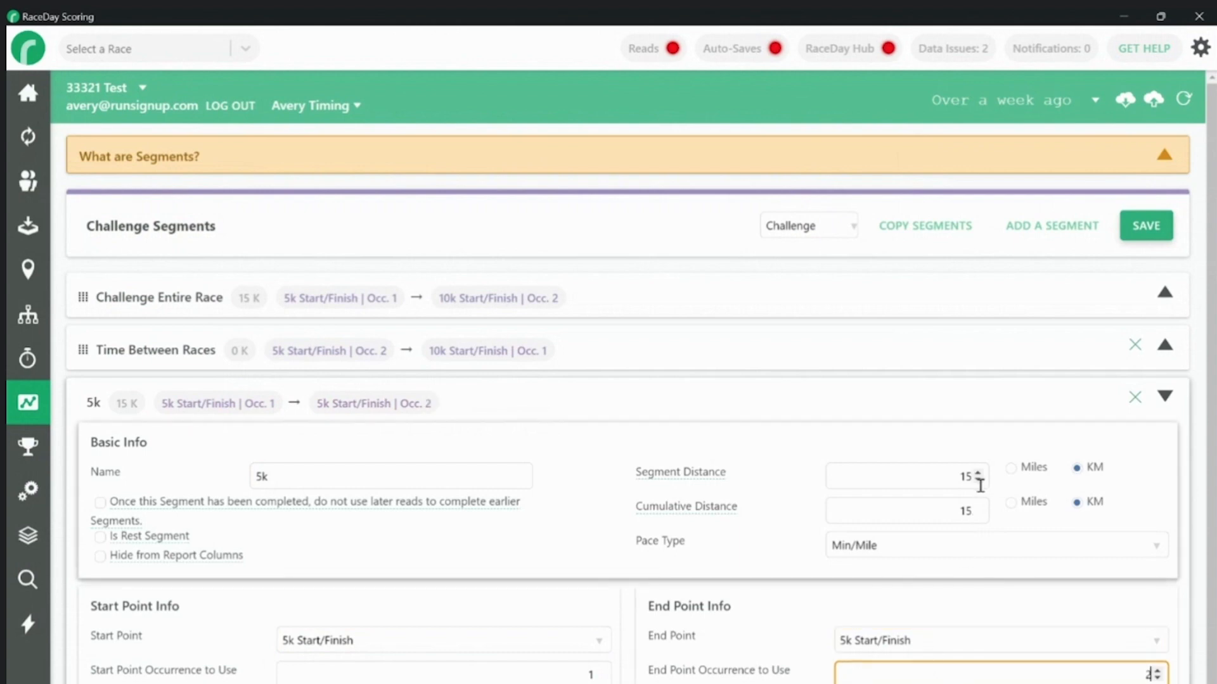
Set the 5k segment's distance and cumulative distance to 5 km and save the Challenge segments.
{"action": "left_click", "coordinate": [954, 482]}
{"action": "type", "text": "5"}
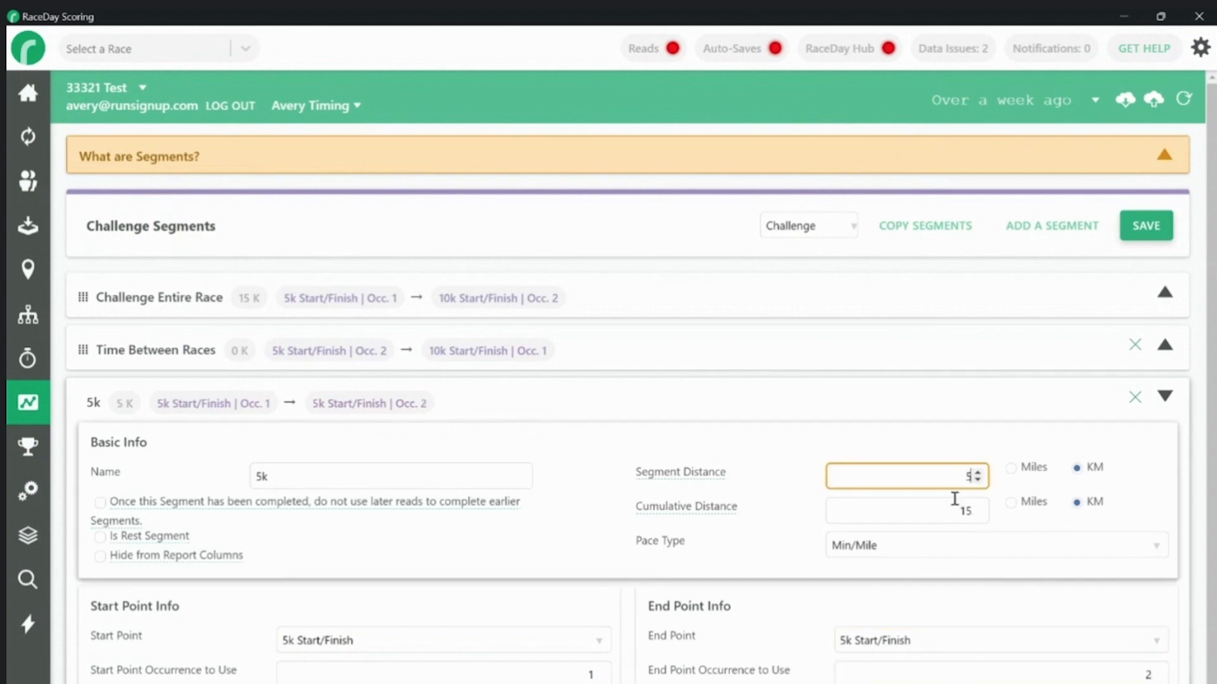
{"action": "left_click", "coordinate": [952, 508]}
{"action": "type", "text": "5"}
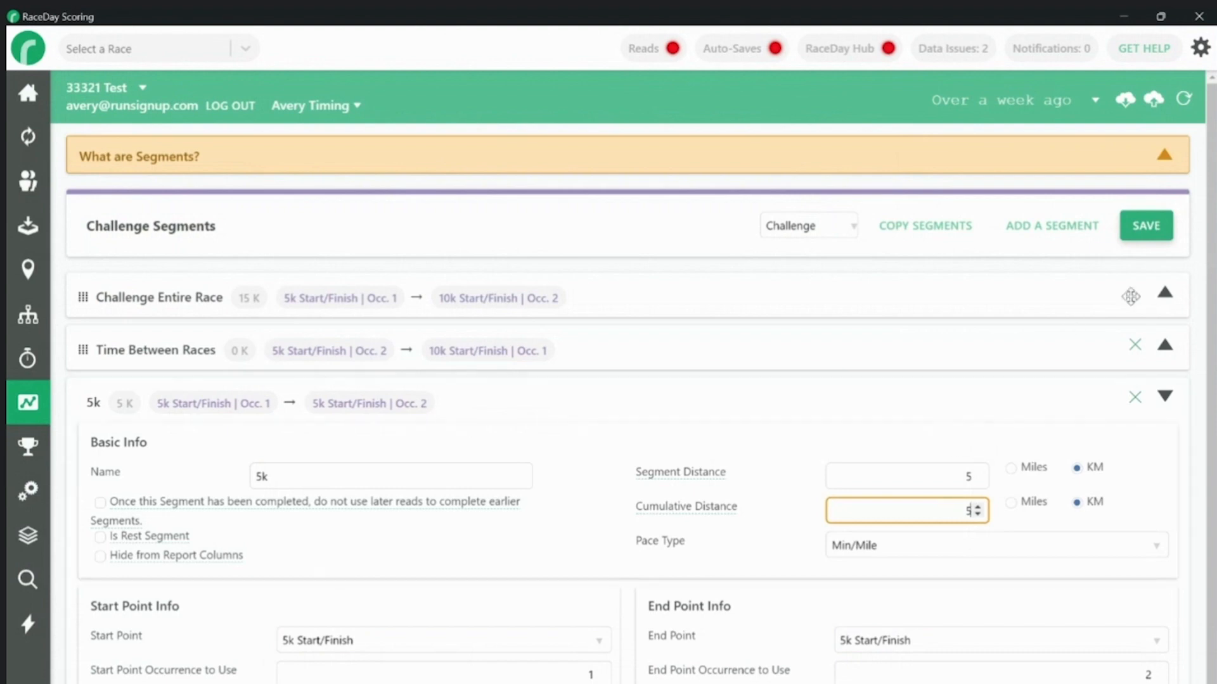
{"action": "left_click", "coordinate": [1161, 230]}
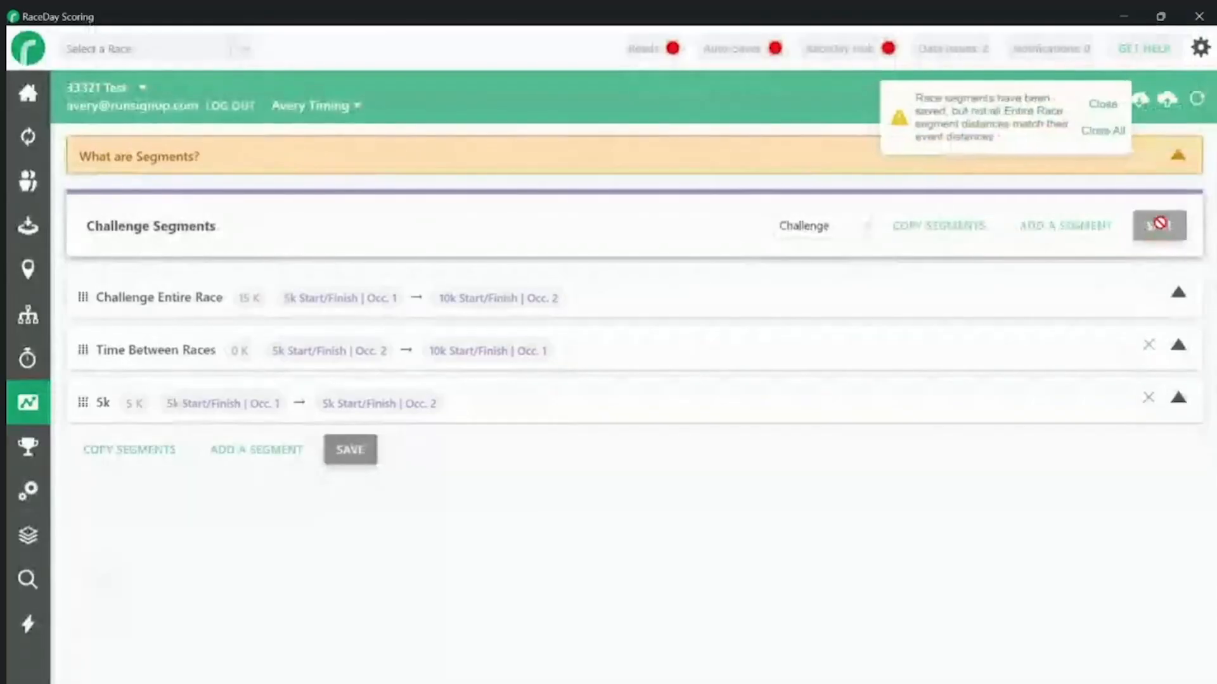
Add another Challenge segment and name it 10k.
{"action": "left_click", "coordinate": [248, 462]}
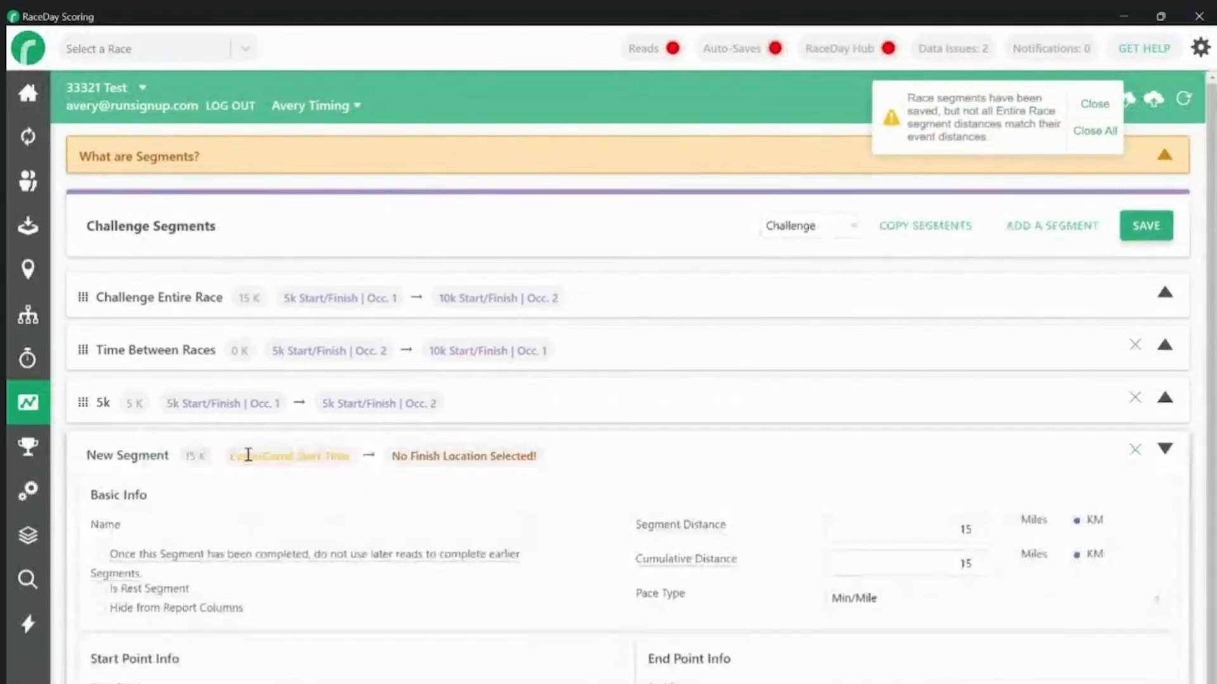
{"action": "left_click", "coordinate": [290, 526]}
{"action": "type", "text": "10k"}
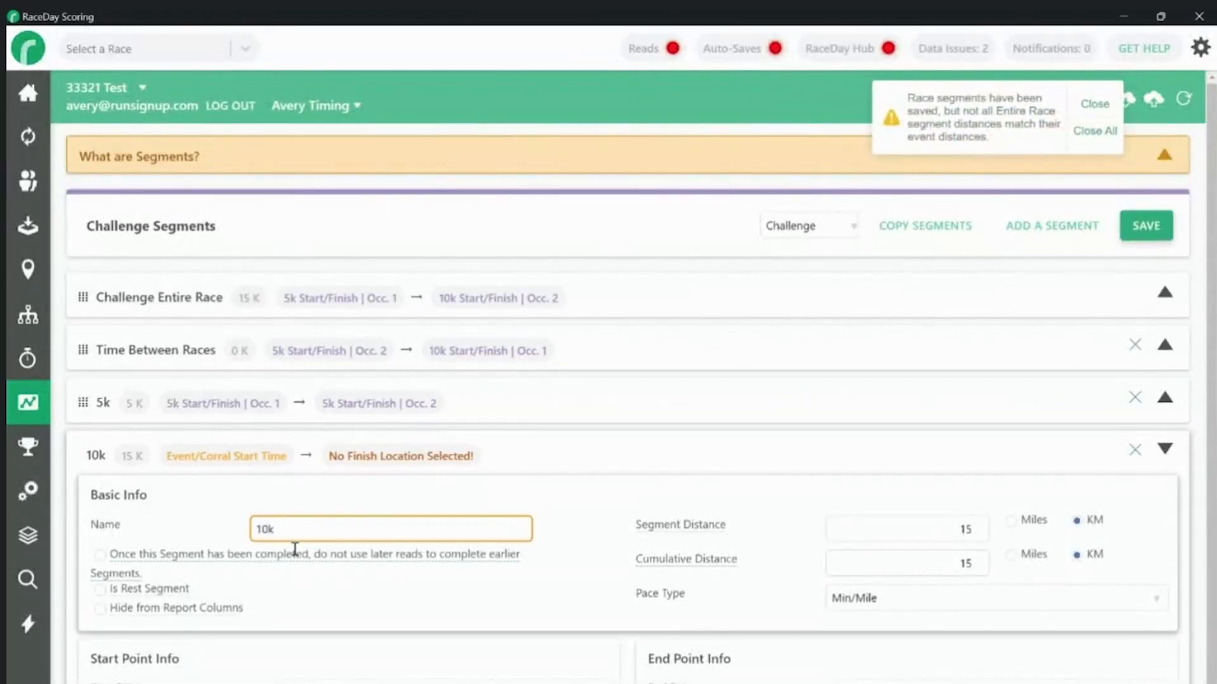
Start the 10k segment at 10k Start/Finish occurrence 1 and end it at 10k Start/Finish occurrence 2.
{"action": "left_click", "coordinate": [422, 683]}
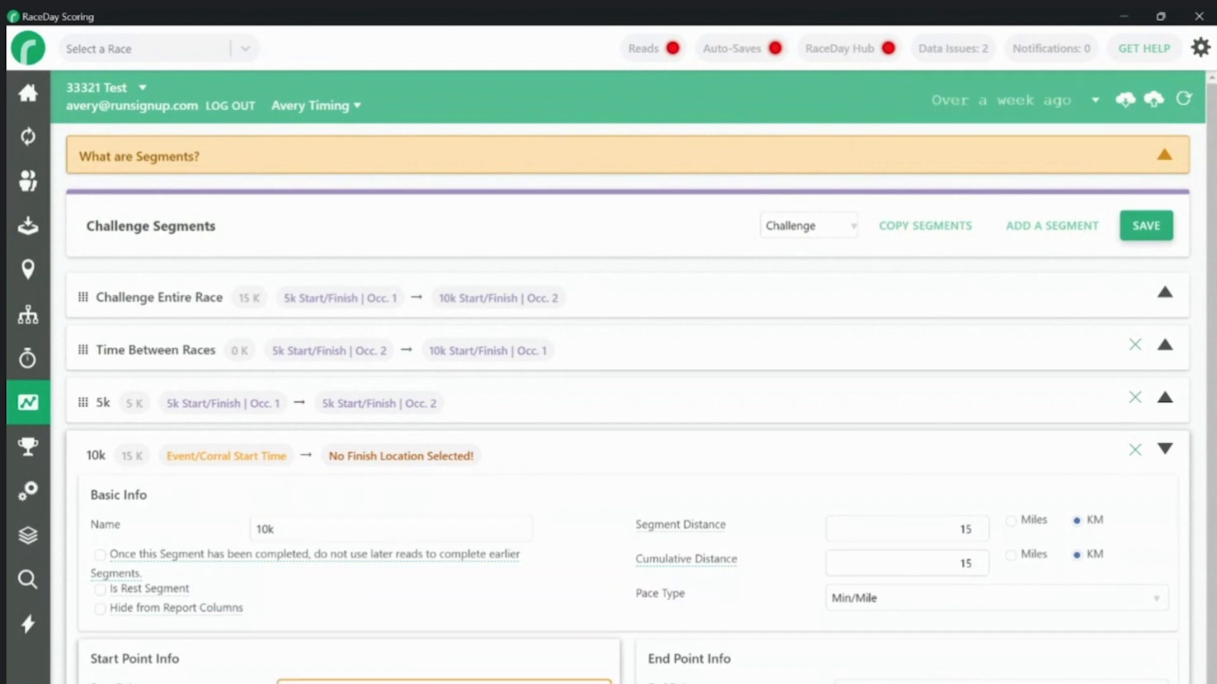
{"action": "left_click", "coordinate": [423, 683]}
{"action": "key", "text": "Tab"}
{"action": "type", "text": "1"}
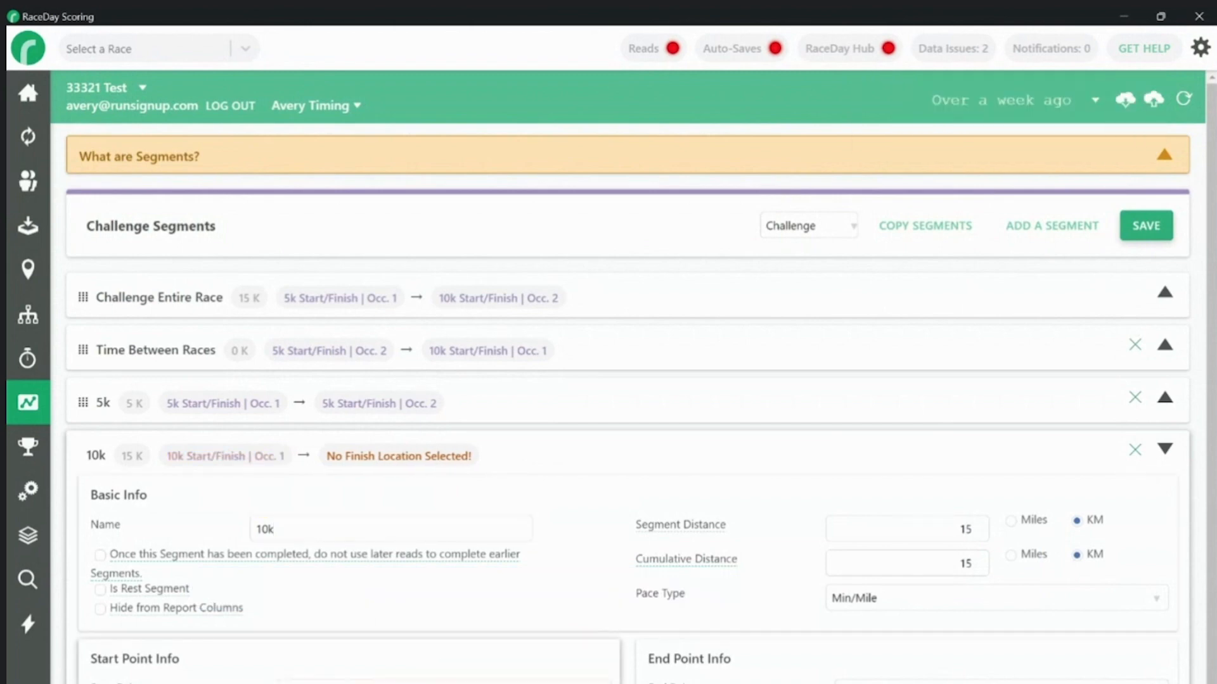
{"action": "left_click", "coordinate": [1002, 683]}
{"action": "left_click", "coordinate": [1001, 682]}
{"action": "key", "text": "Tab"}
{"action": "type", "text": "2"}
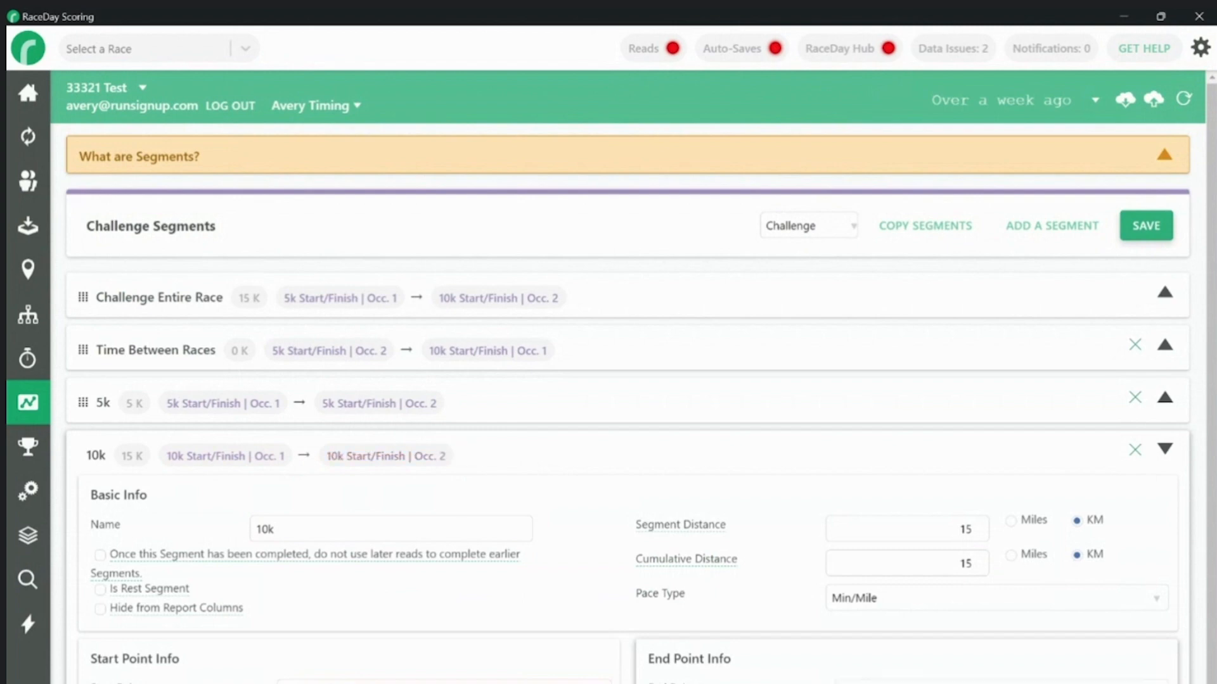
Set the 10k segment's own distance to 10 km and save the Challenge segments.
{"action": "double_click", "coordinate": [944, 536]}
{"action": "type", "text": "10"}
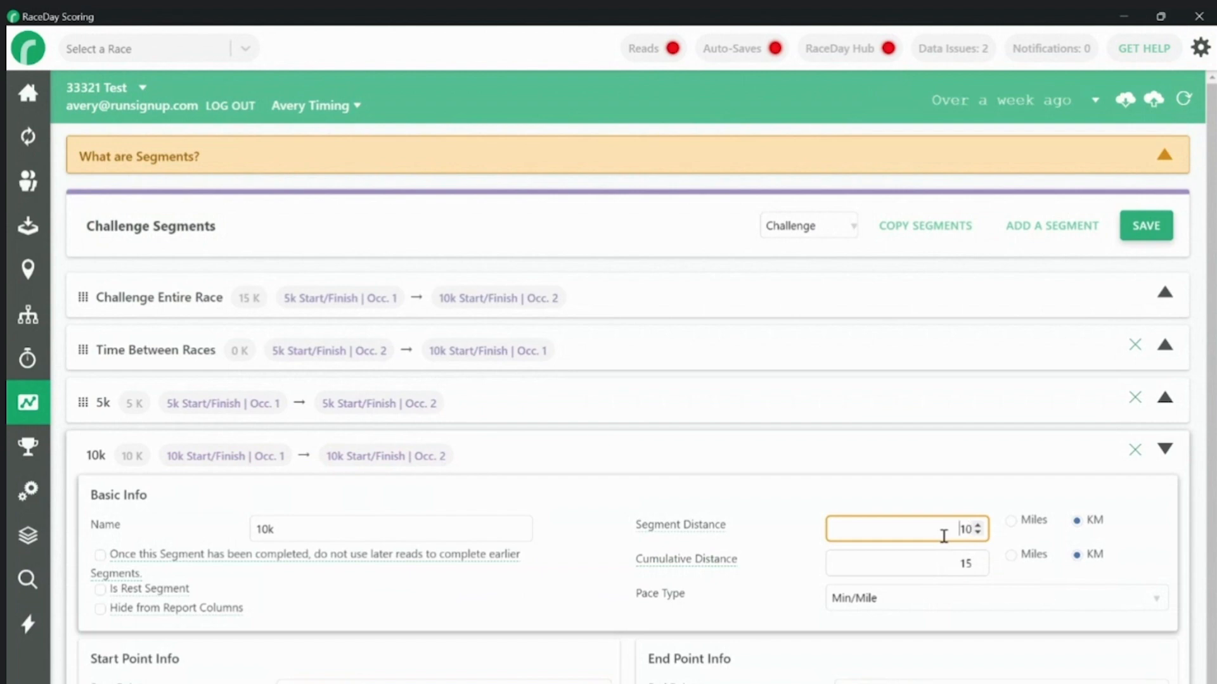
{"action": "left_click", "coordinate": [942, 557]}
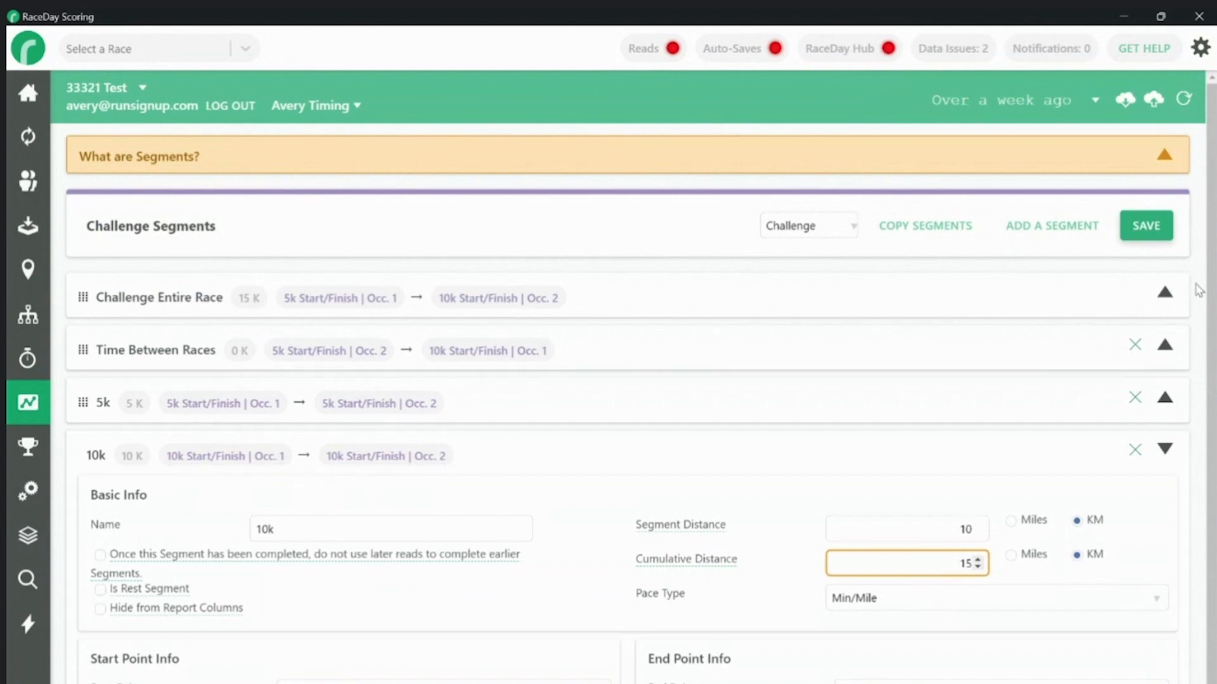
{"action": "left_click", "coordinate": [1147, 226]}
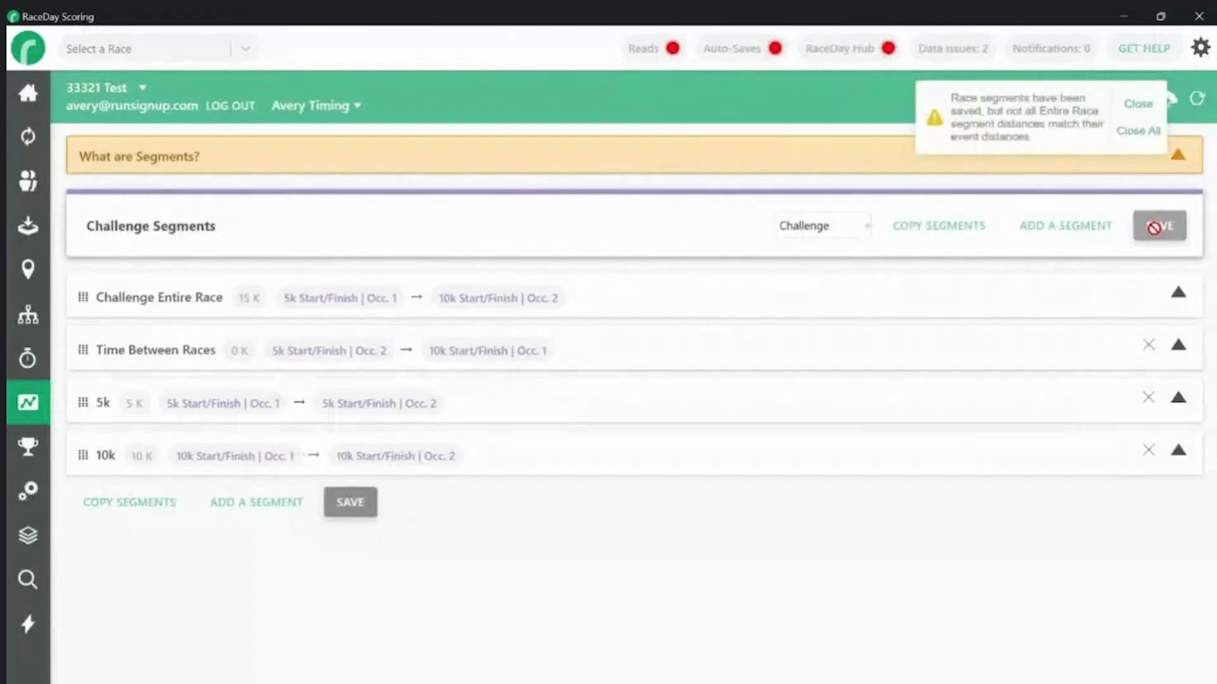
Move the 5k segment above Time Between Races and save the new segment order.
{"action": "left_click_drag", "start_coordinate": [559, 409], "coordinate": [569, 351]}
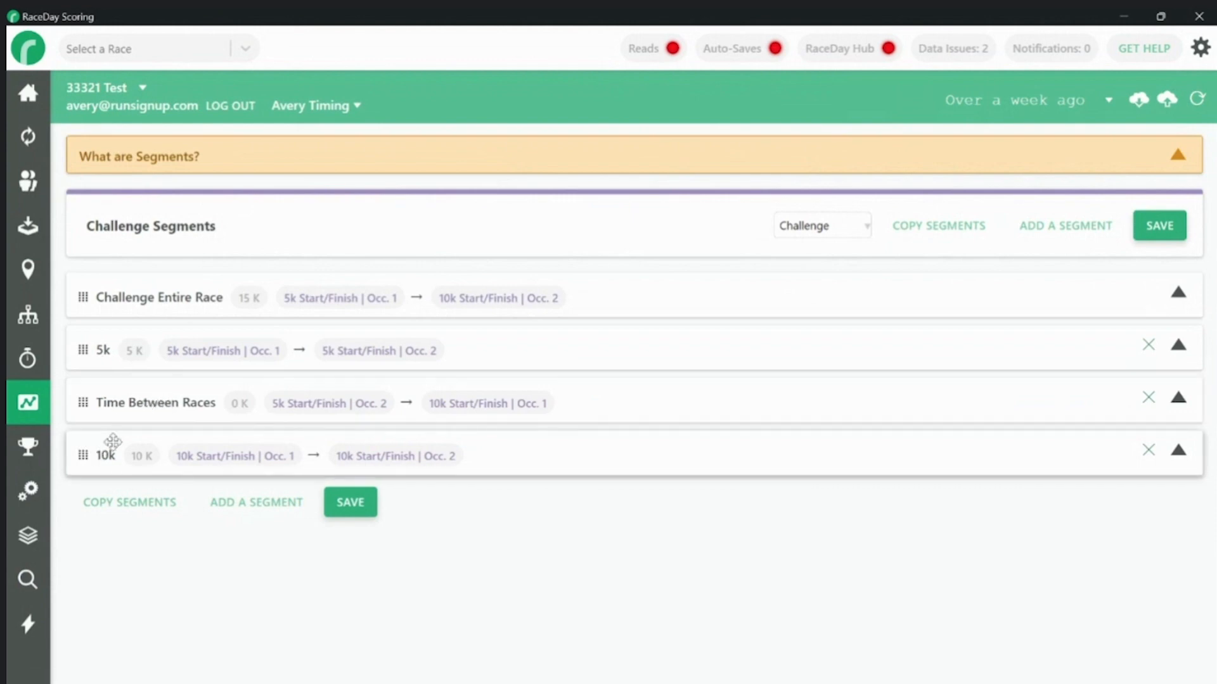
{"action": "left_click", "coordinate": [197, 404]}
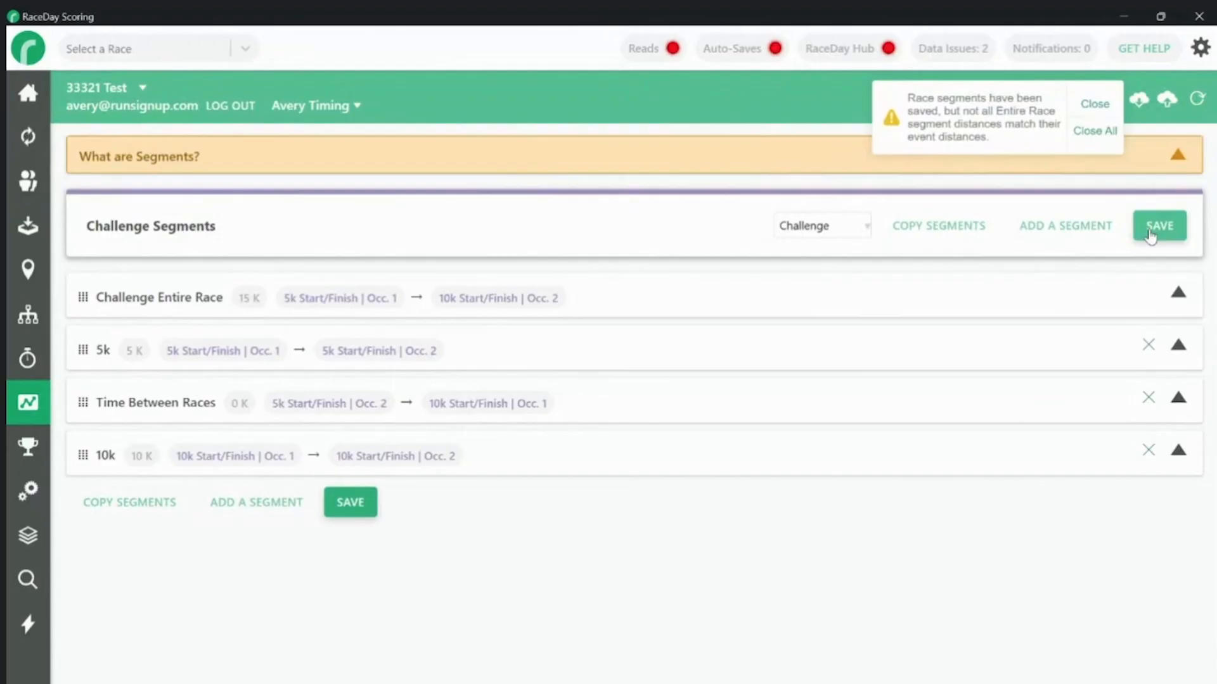
{"action": "left_click", "coordinate": [1121, 133]}
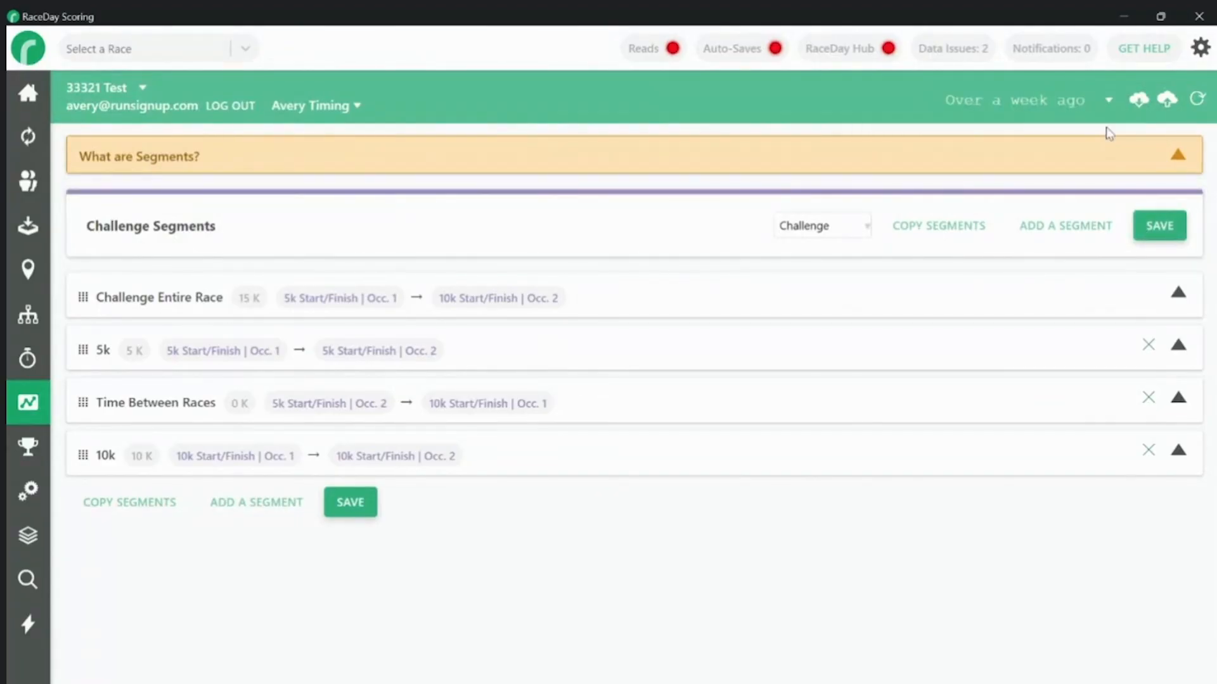
Edit the Challenge Overall Report's filters to include participants without a bib number.
{"action": "left_click", "coordinate": [26, 537]}
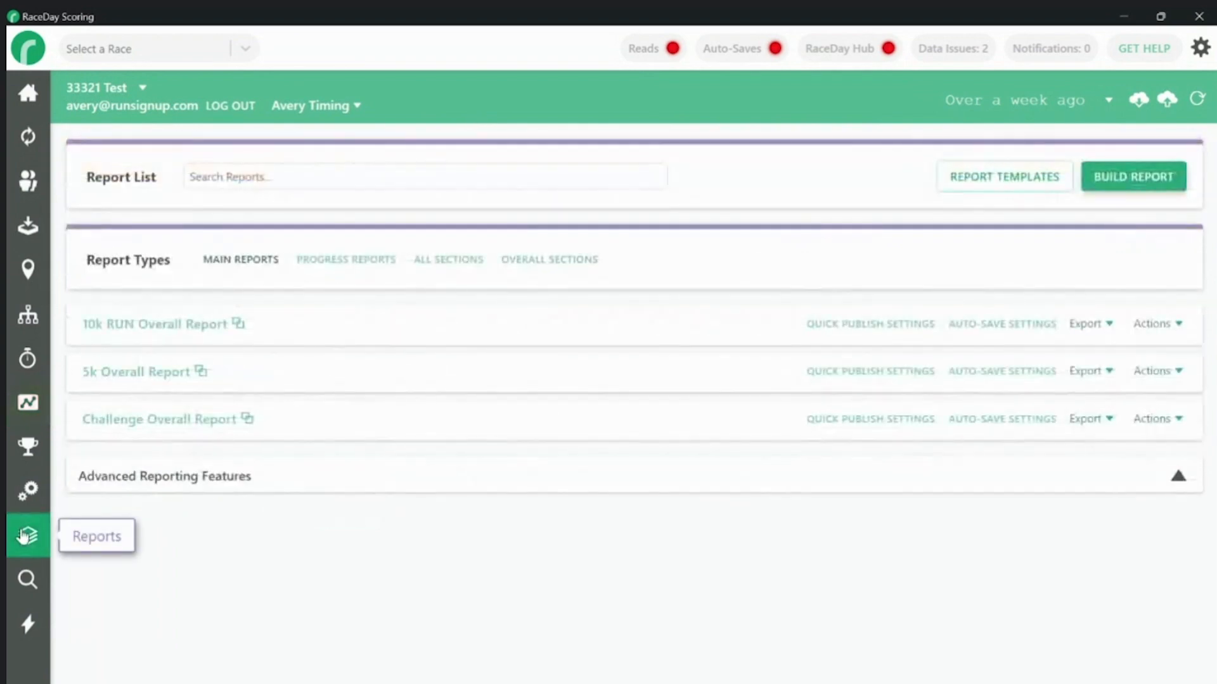
{"action": "left_click", "coordinate": [1149, 420]}
{"action": "left_click", "coordinate": [1141, 450]}
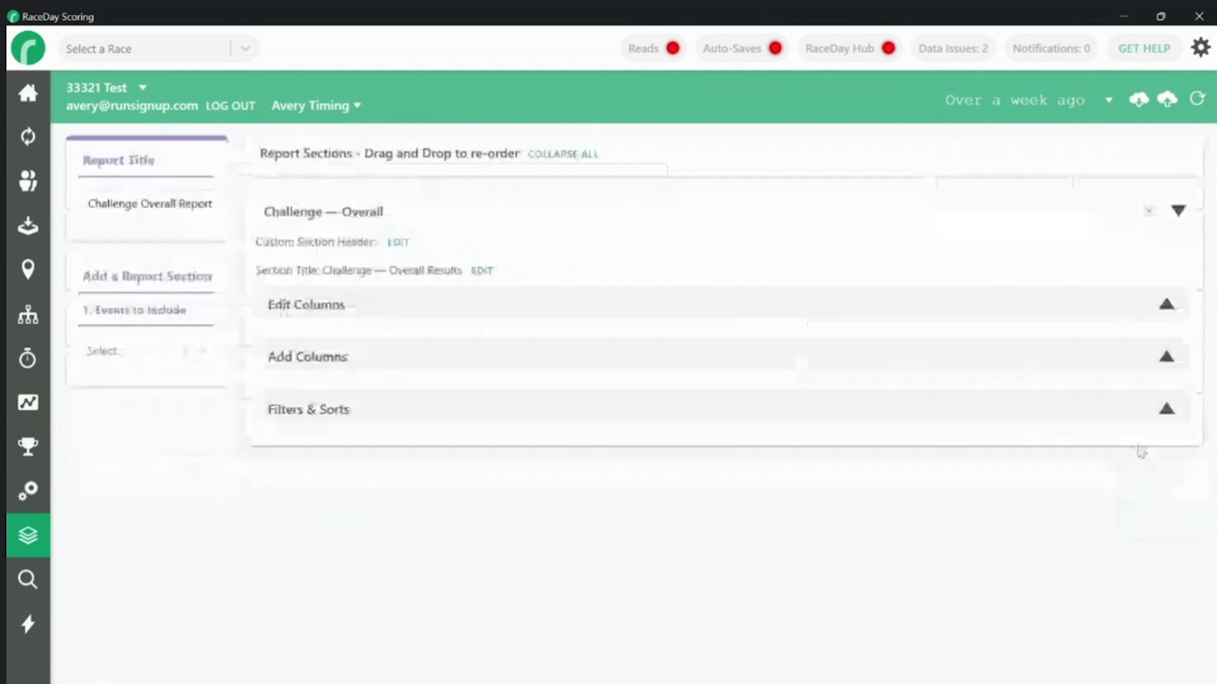
{"action": "left_click", "coordinate": [759, 421]}
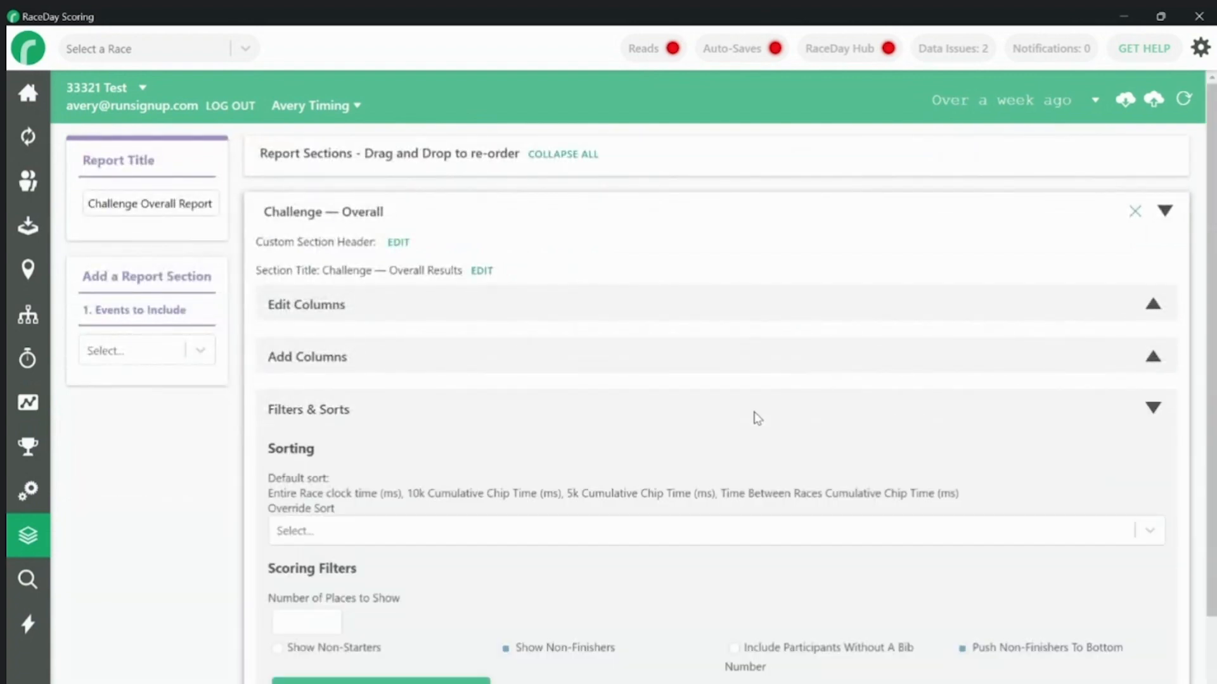
{"action": "left_click", "coordinate": [765, 656]}
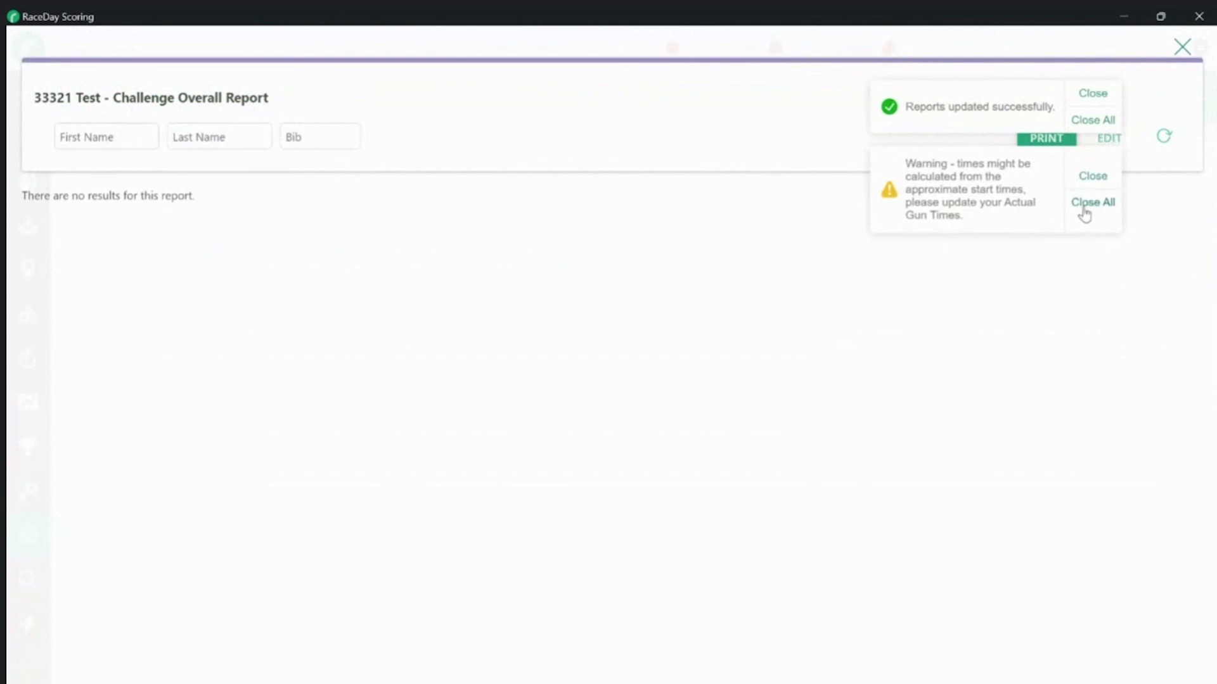
Examine the 5k, 10k and Clock Time columns in the Challenge Overall Report, dismissing the notifications, and close the report.
{"action": "left_click", "coordinate": [1085, 203]}
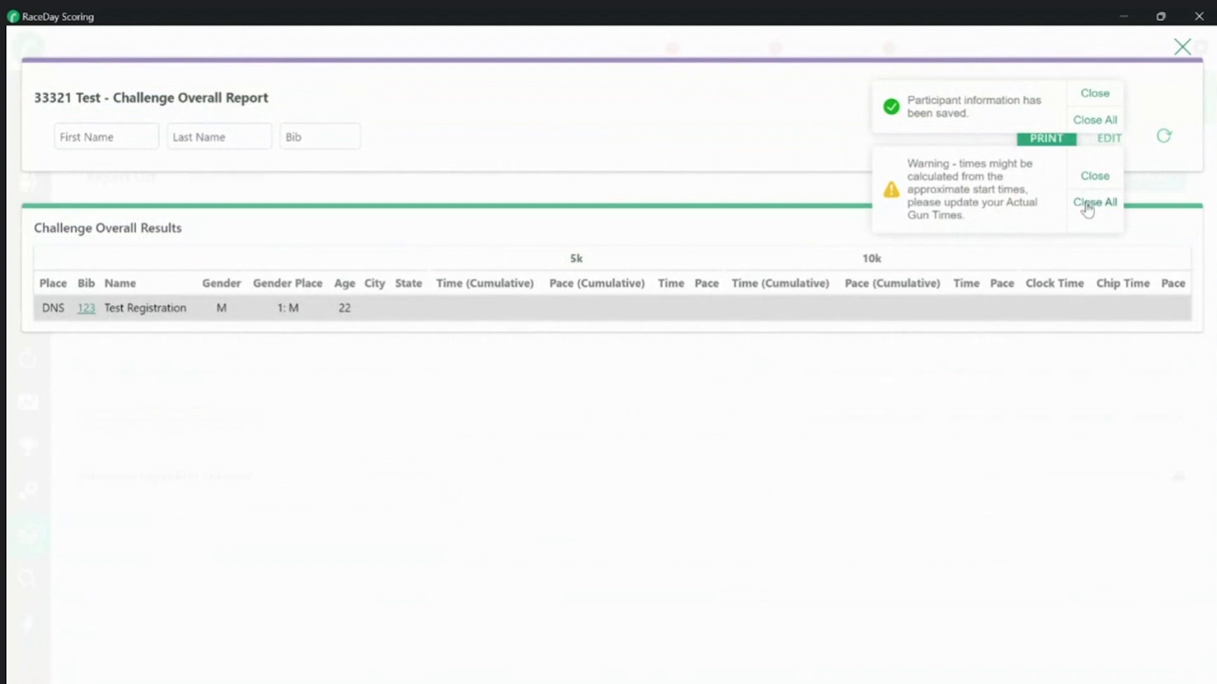
{"action": "left_click", "coordinate": [1088, 203]}
{"action": "left_click_drag", "start_coordinate": [586, 261], "coordinate": [547, 267]}
{"action": "left_click_drag", "start_coordinate": [888, 258], "coordinate": [858, 257]}
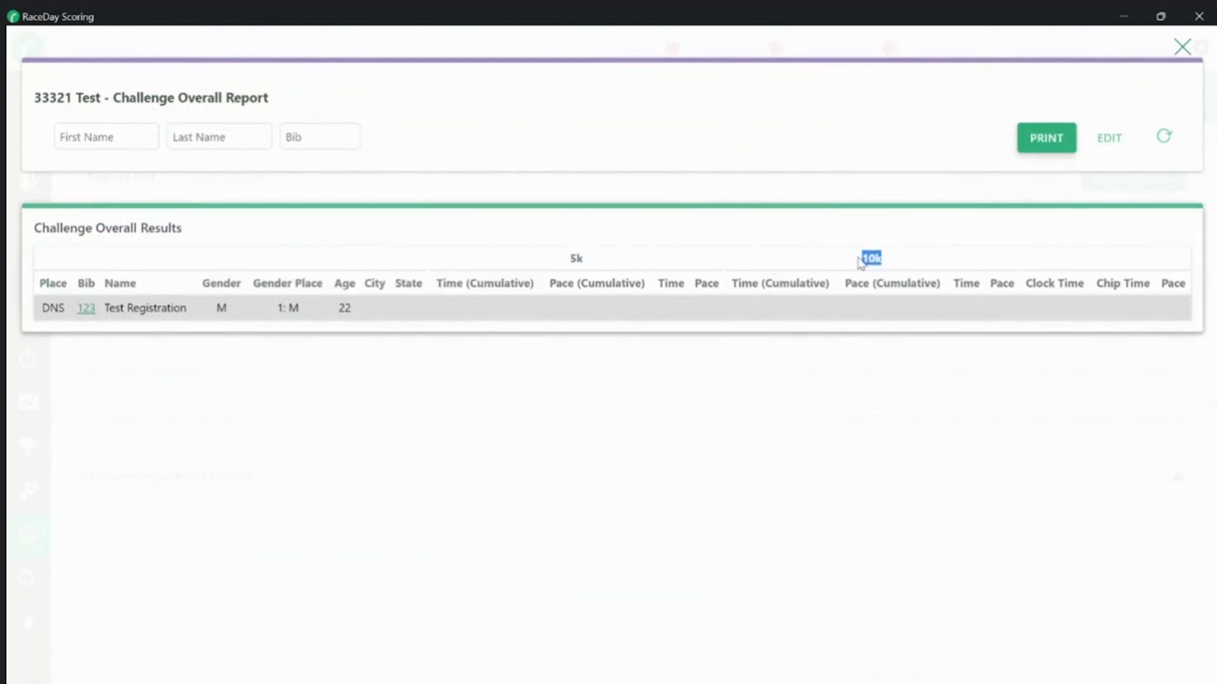
{"action": "triple_click", "coordinate": [1083, 286]}
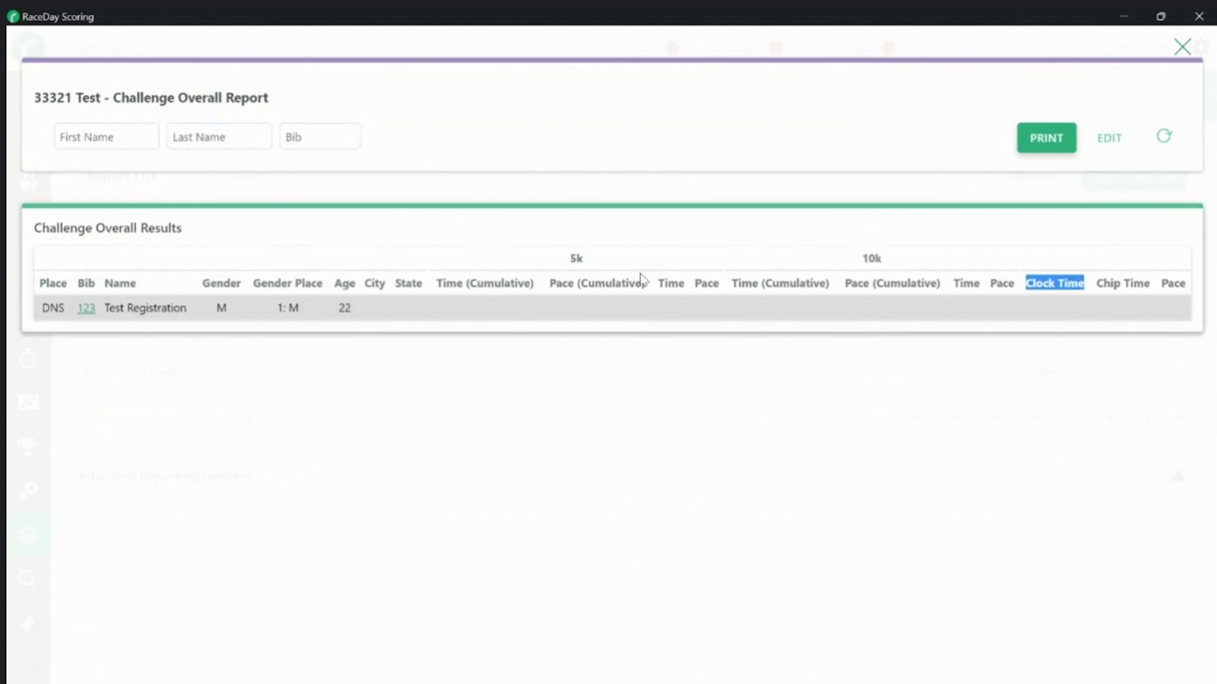
{"action": "left_click", "coordinate": [848, 315]}
{"action": "key", "text": "Escape"}
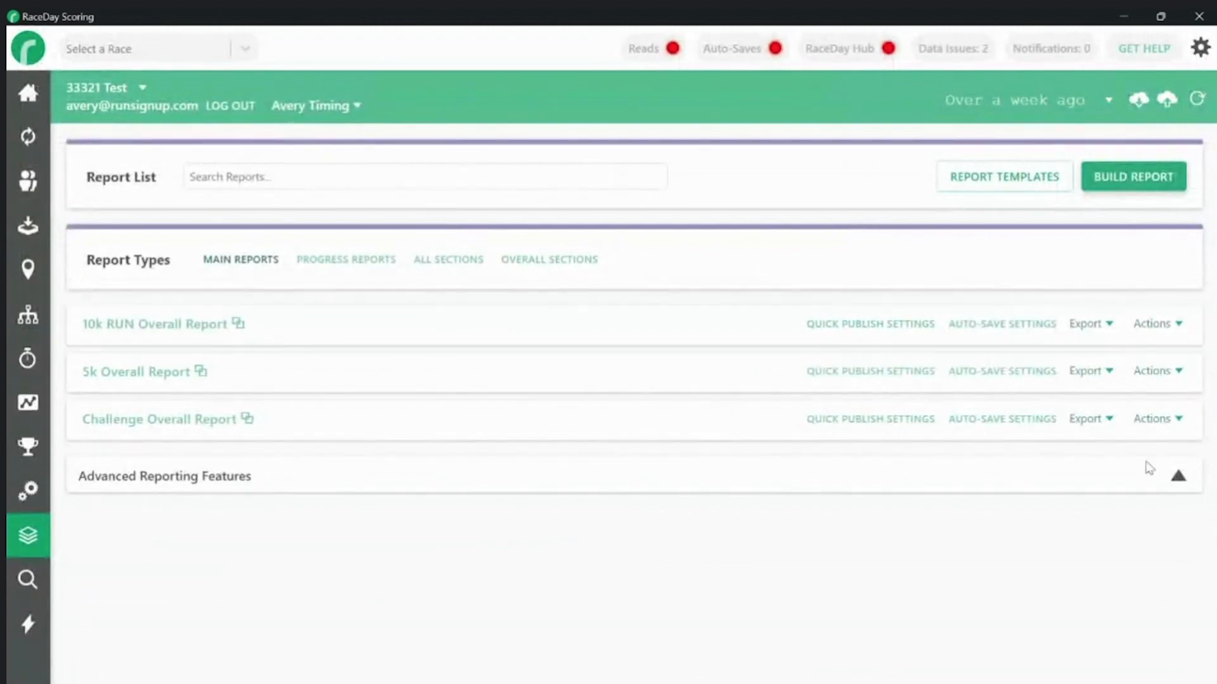
Edit the Splits column of the Challenge Overall Report to hide all cumulative sub-columns.
{"action": "left_click", "coordinate": [1173, 420]}
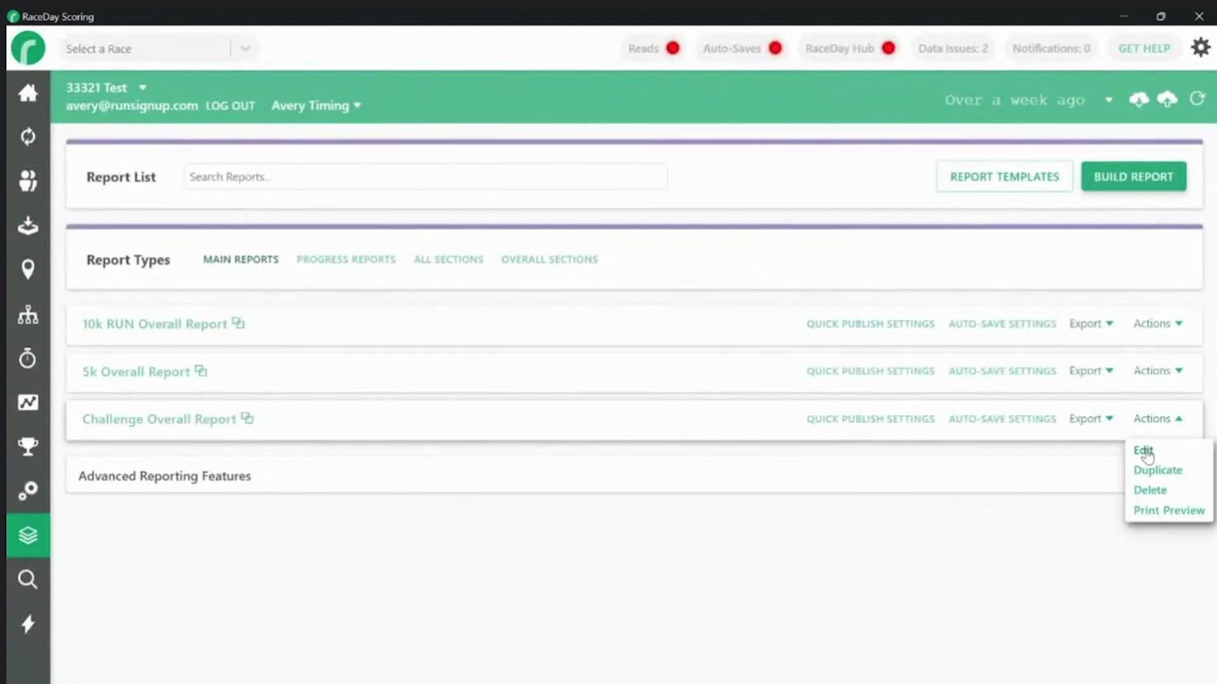
{"action": "left_click", "coordinate": [1144, 451]}
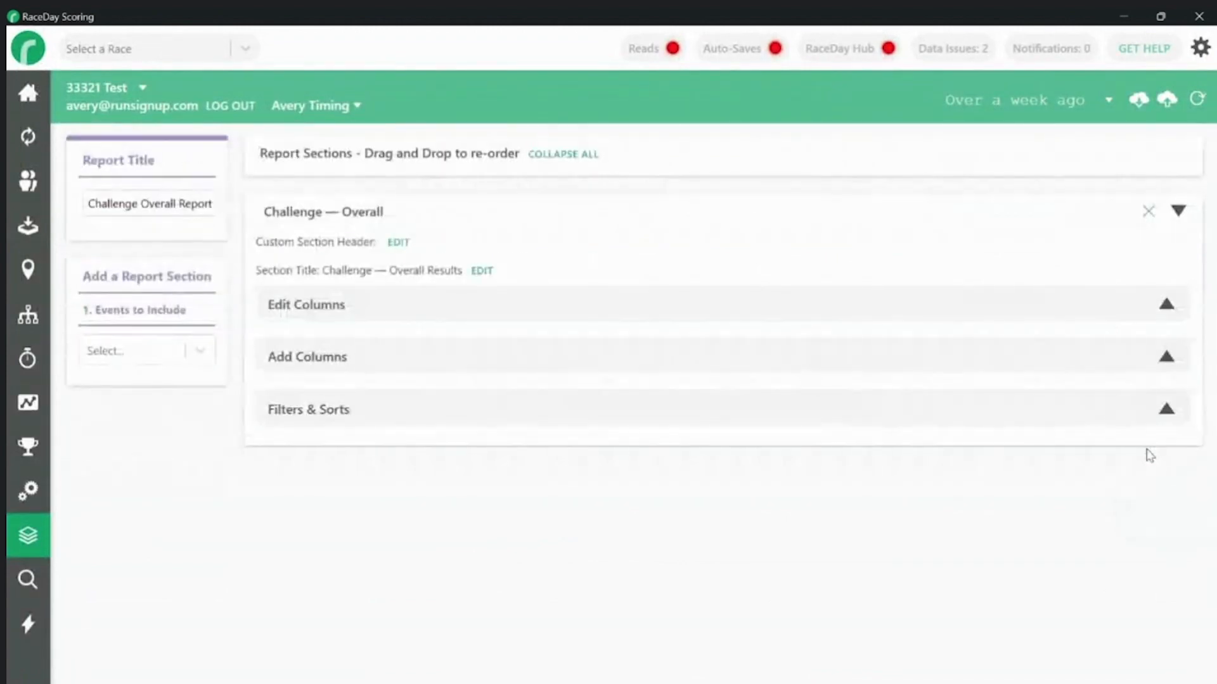
{"action": "left_click", "coordinate": [534, 320]}
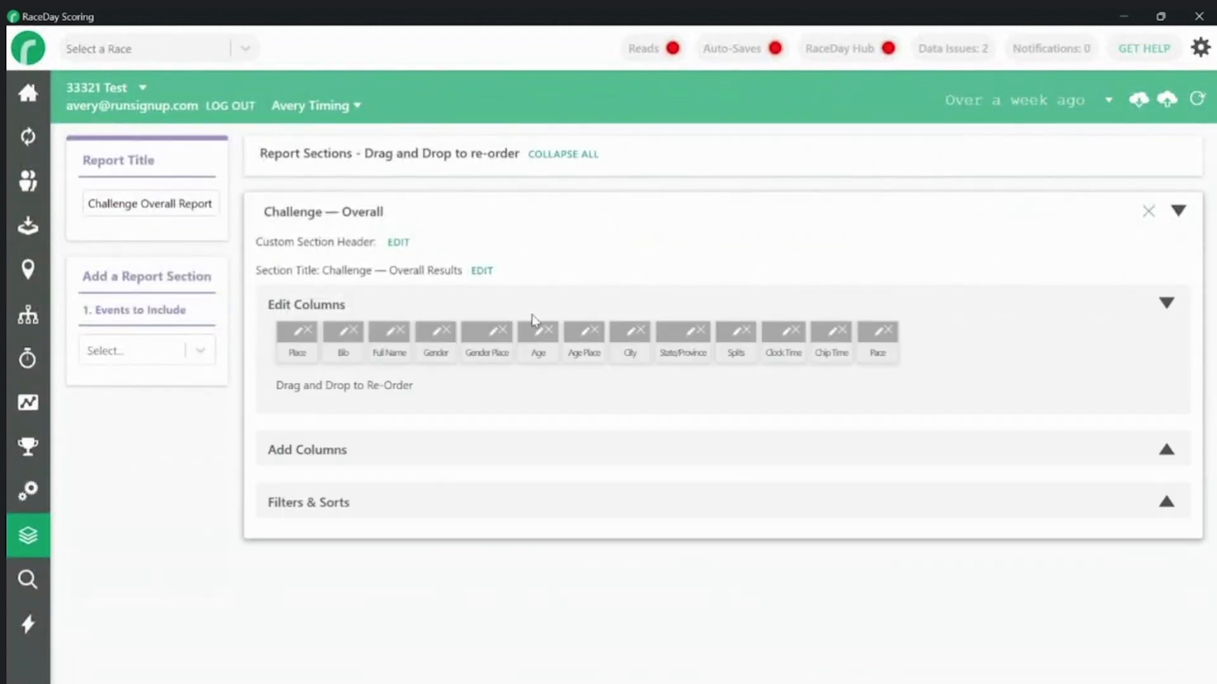
{"action": "left_click", "coordinate": [737, 336]}
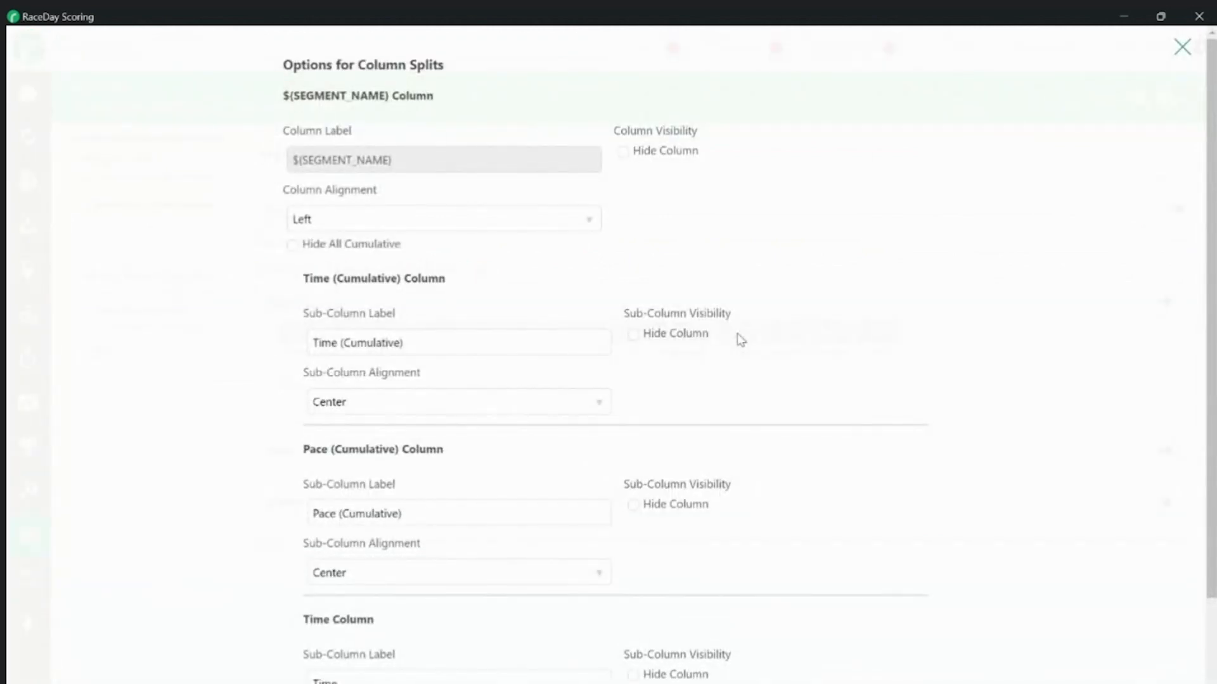
{"action": "scroll", "coordinate": [740, 340], "scroll_direction": "down", "scroll_amount": 3}
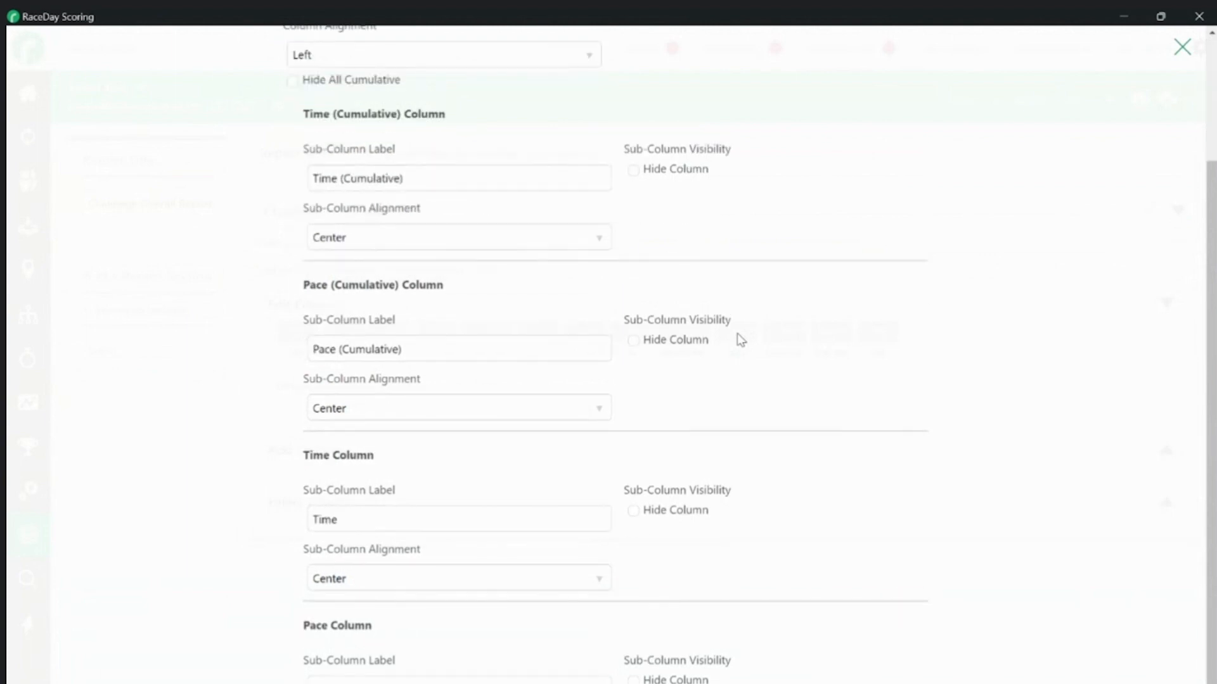
{"action": "scroll", "coordinate": [740, 340], "scroll_direction": "down", "scroll_amount": 1}
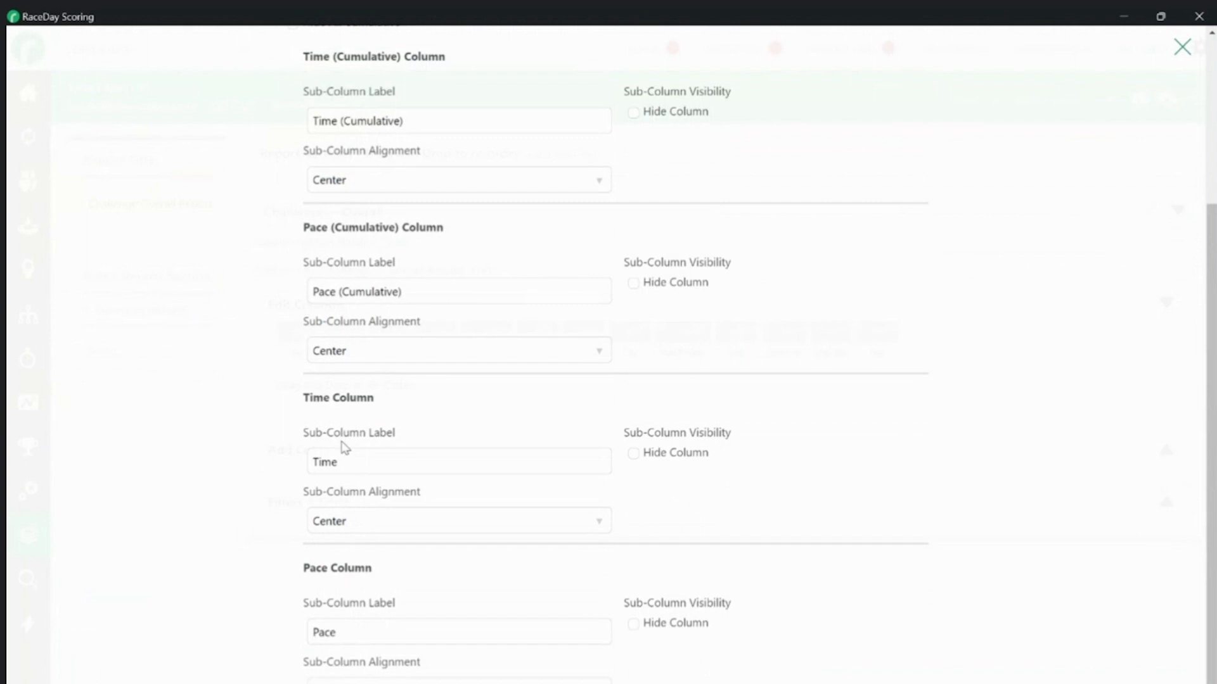
{"action": "scroll", "coordinate": [343, 442], "scroll_direction": "up", "scroll_amount": 4}
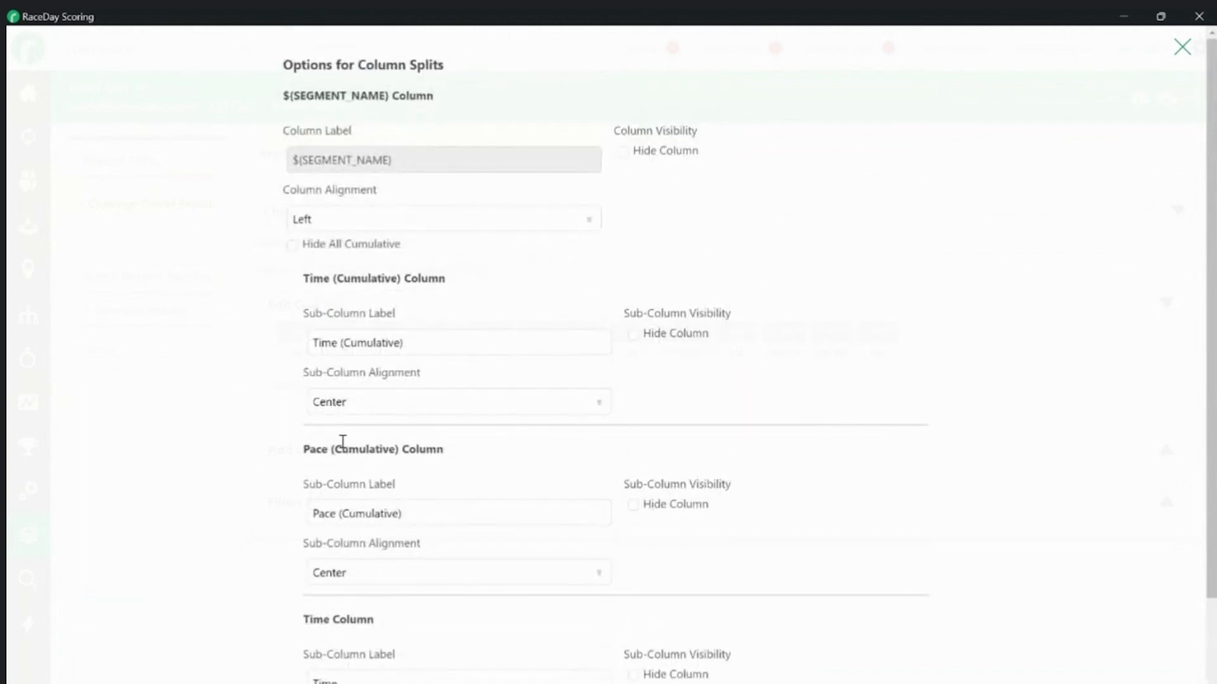
{"action": "left_click", "coordinate": [378, 249]}
{"action": "scroll", "coordinate": [1038, 369], "scroll_direction": "down", "scroll_amount": 4}
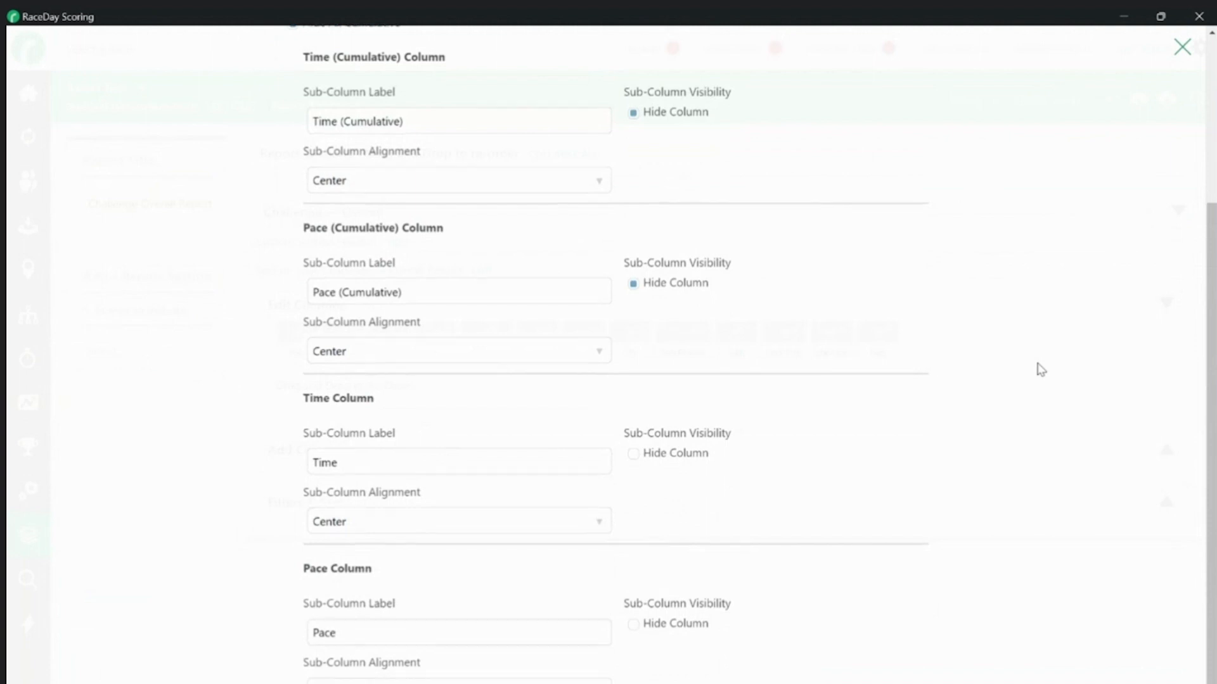
{"action": "scroll", "coordinate": [1041, 370], "scroll_direction": "up", "scroll_amount": 2}
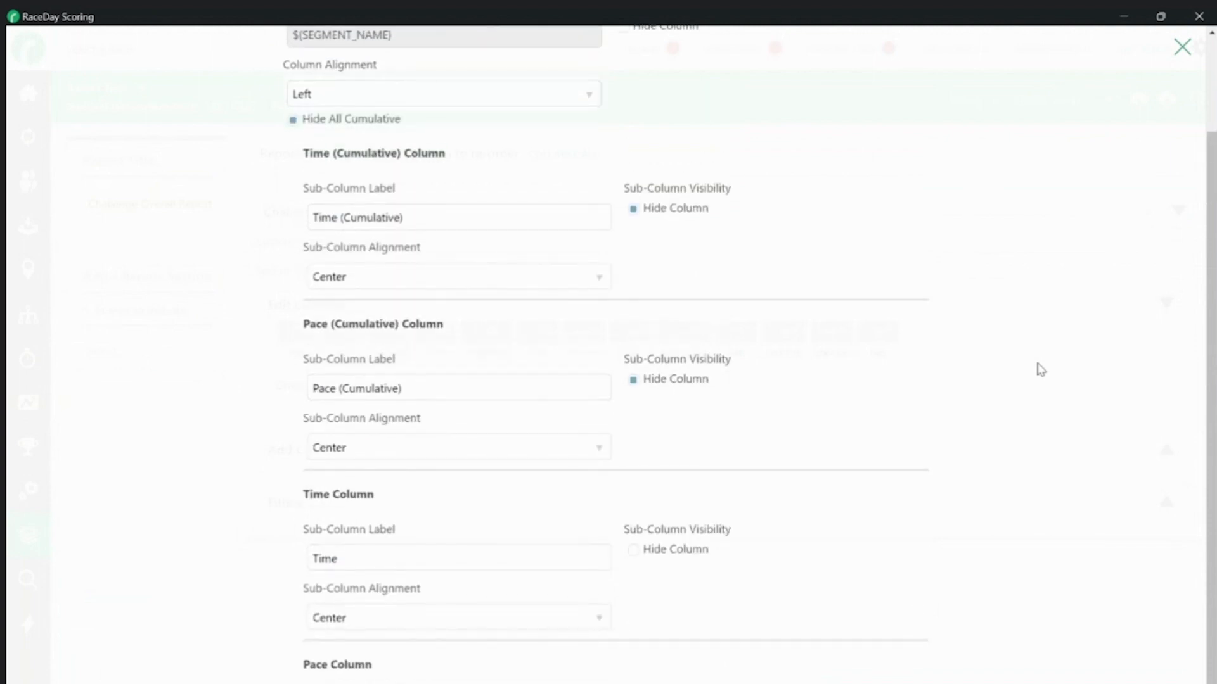
{"action": "scroll", "coordinate": [1039, 368], "scroll_direction": "down", "scroll_amount": 2}
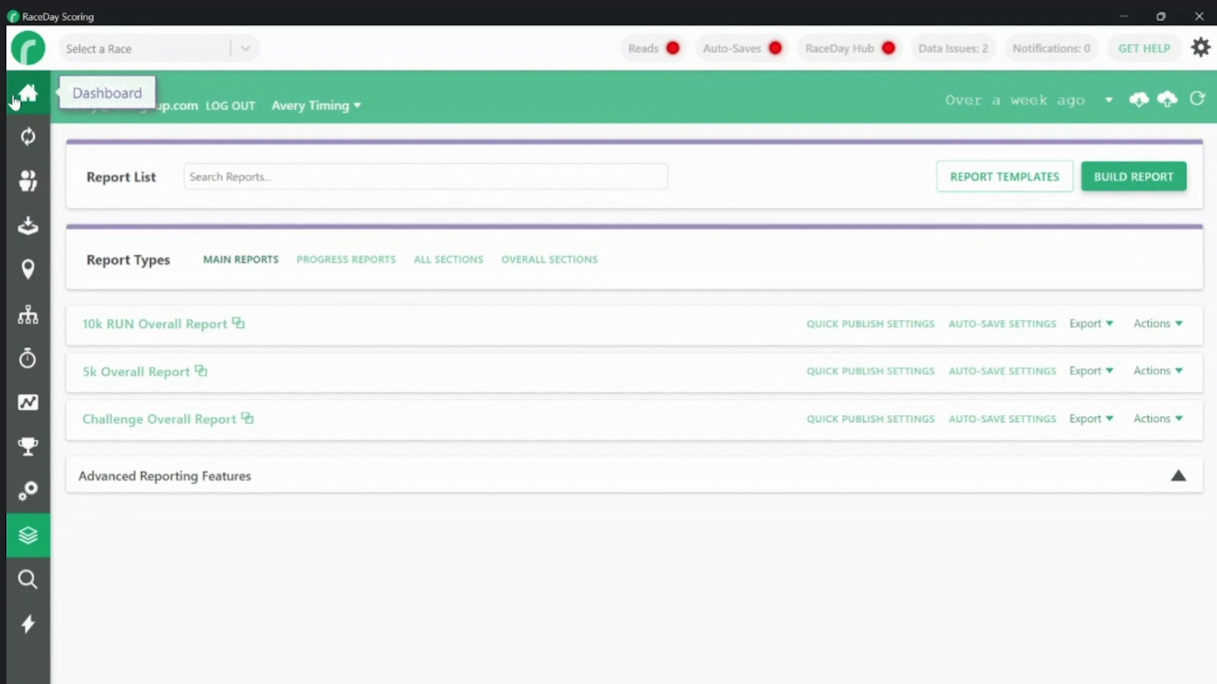
Check the RRCA 5k participant's bib number and examine the timing devices offered for adding raw reads.
{"action": "left_click", "coordinate": [29, 182]}
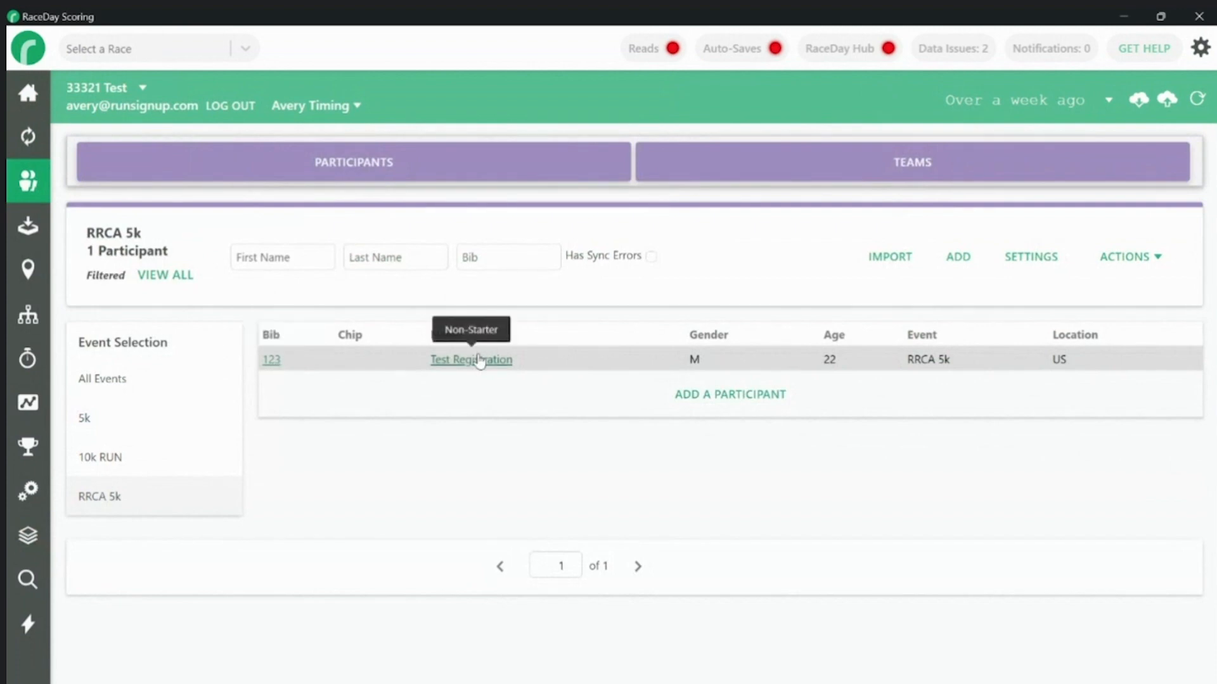
{"action": "left_click", "coordinate": [28, 95]}
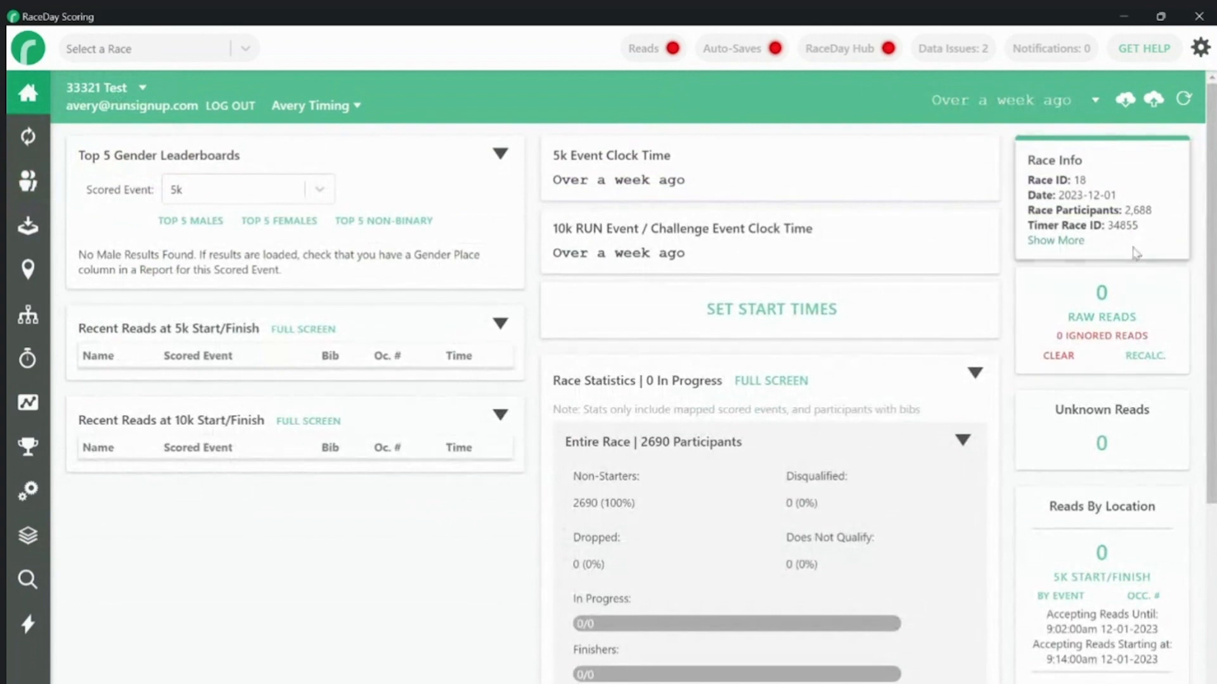
{"action": "left_click", "coordinate": [1102, 299]}
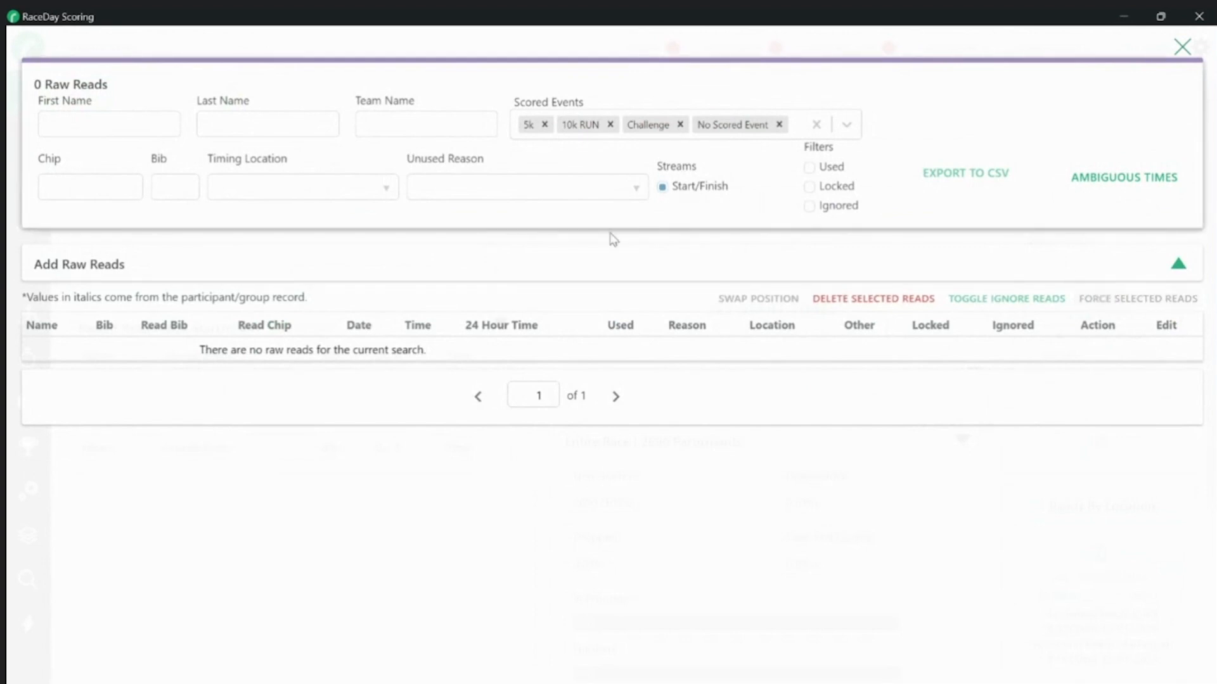
{"action": "left_click", "coordinate": [563, 257]}
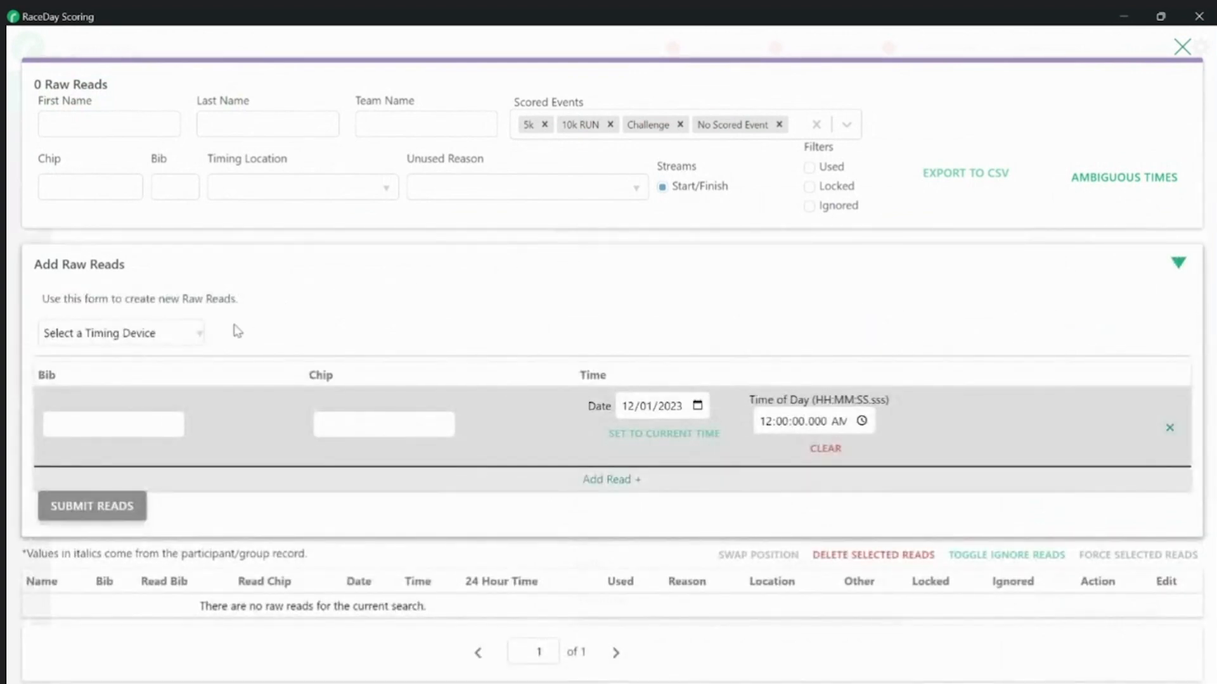
{"action": "left_click", "coordinate": [156, 342]}
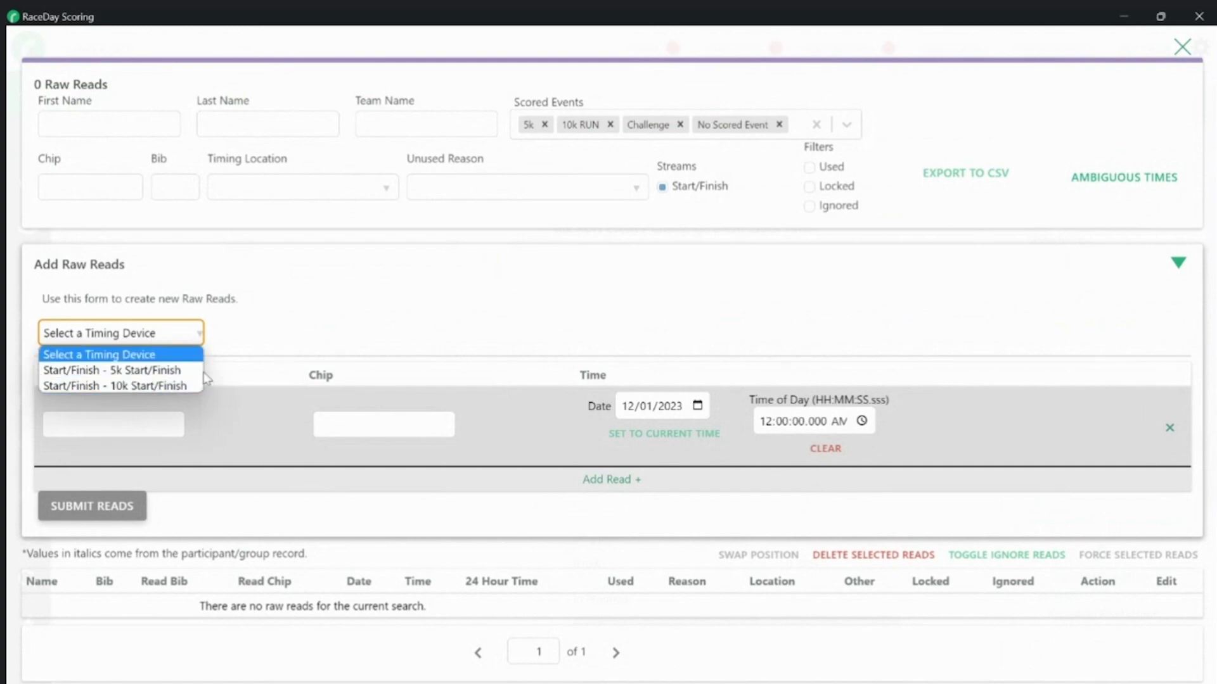
{"action": "left_click", "coordinate": [307, 307]}
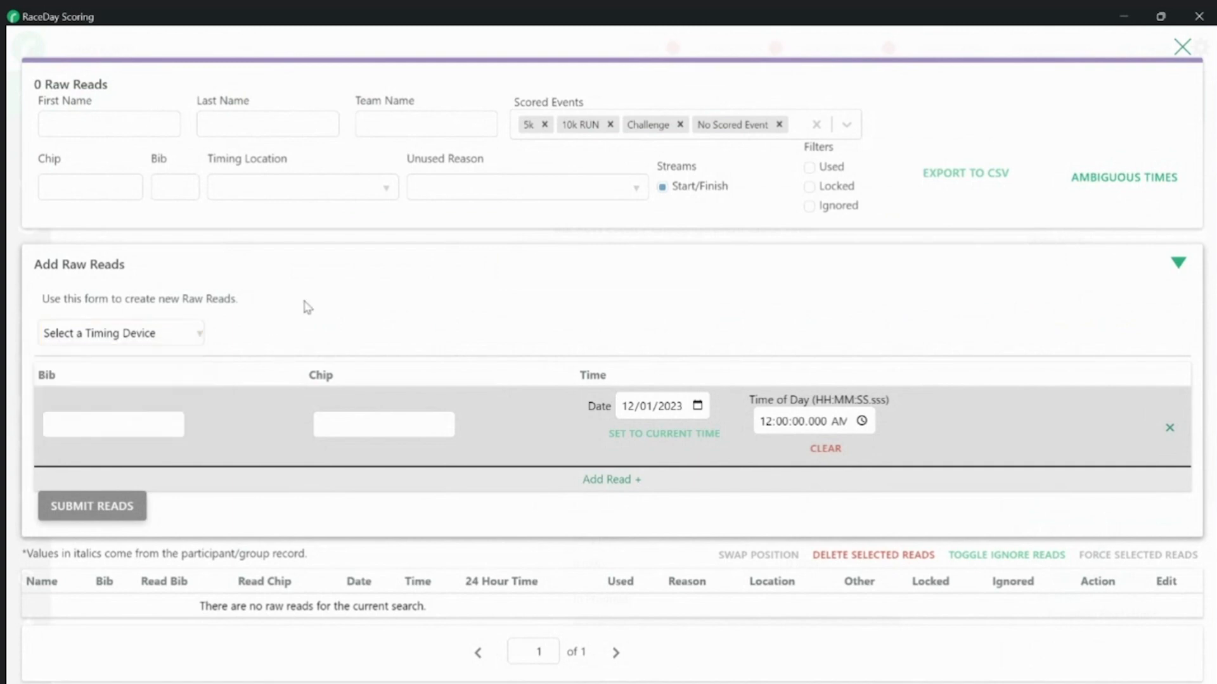
{"action": "key", "text": "Escape"}
Examine the dashboard's accepted read times for the 5k and 10k Start/Finish locations.
{"action": "scroll", "coordinate": [307, 308], "scroll_direction": "down", "scroll_amount": 5}
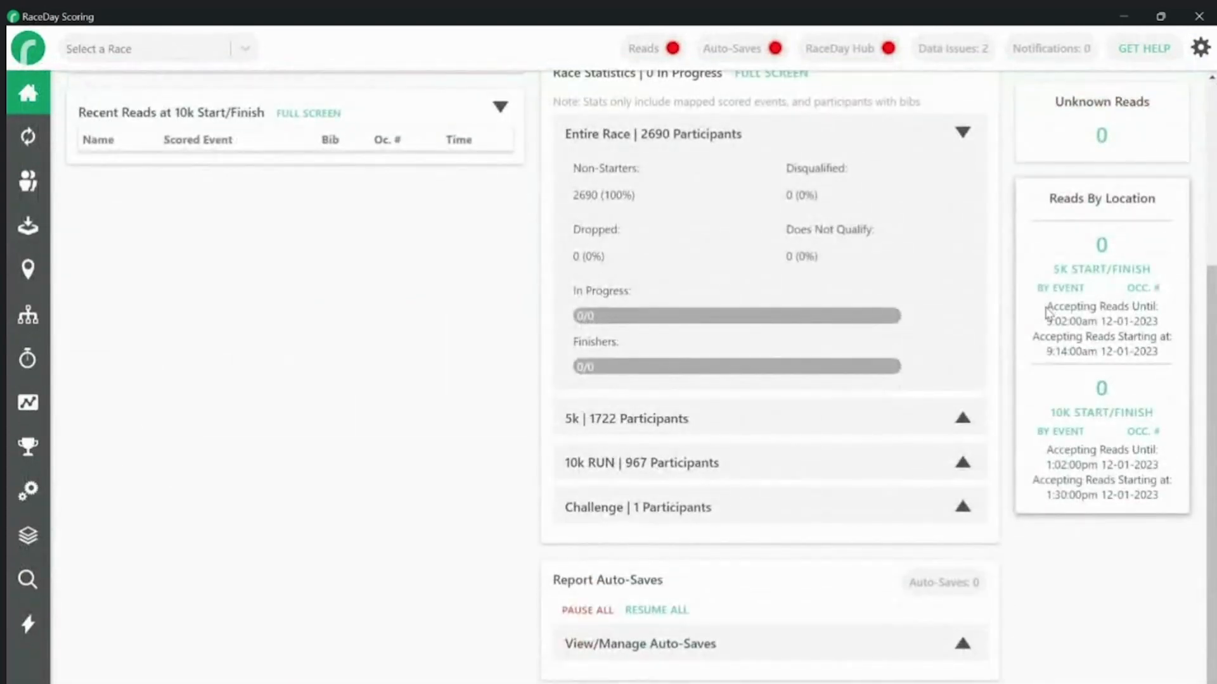
{"action": "left_click_drag", "start_coordinate": [1070, 325], "coordinate": [1164, 367]}
{"action": "left_click", "coordinate": [1164, 366]}
{"action": "scroll", "coordinate": [1064, 322], "scroll_direction": "up", "scroll_amount": 5}
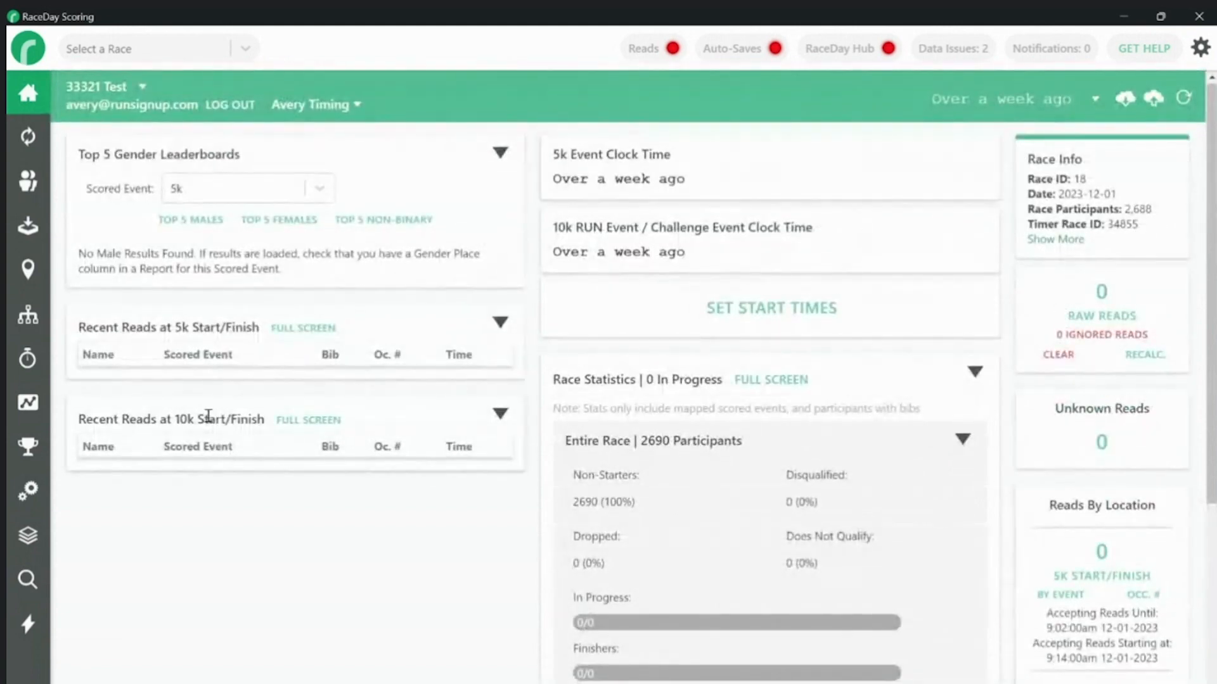
Set the 5k scored event's actual start time to 09:00:00.000 AM.
{"action": "left_click", "coordinate": [27, 317]}
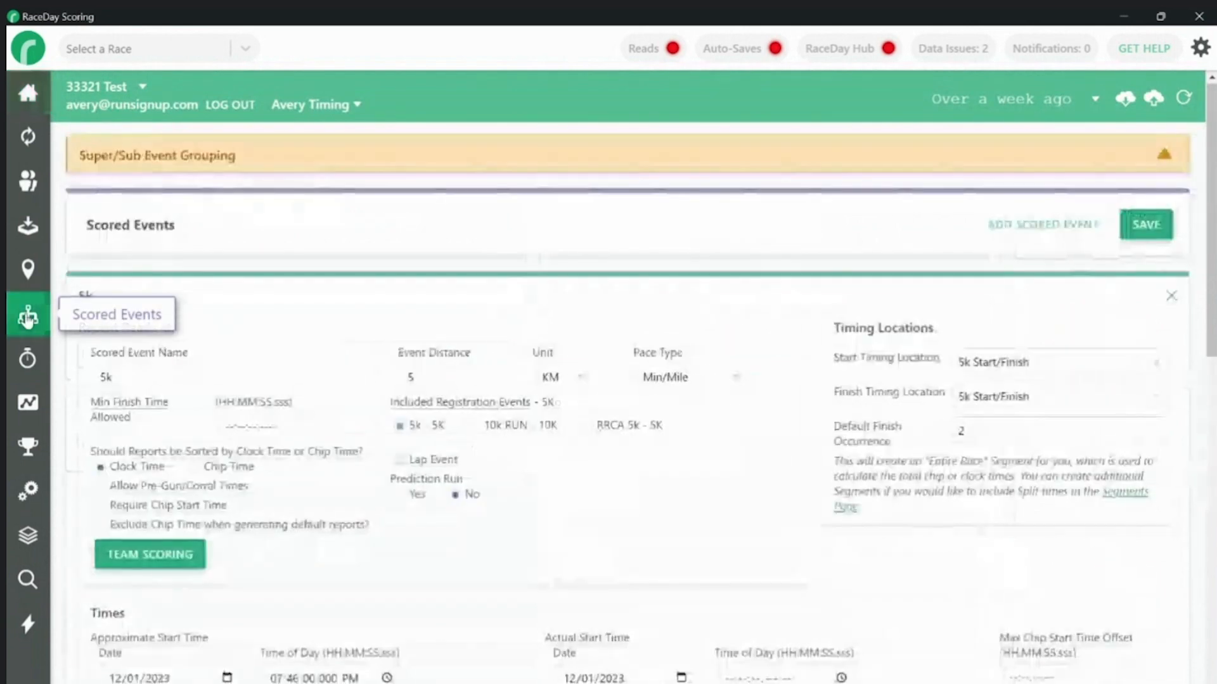
{"action": "scroll", "coordinate": [766, 551], "scroll_direction": "down", "scroll_amount": 2}
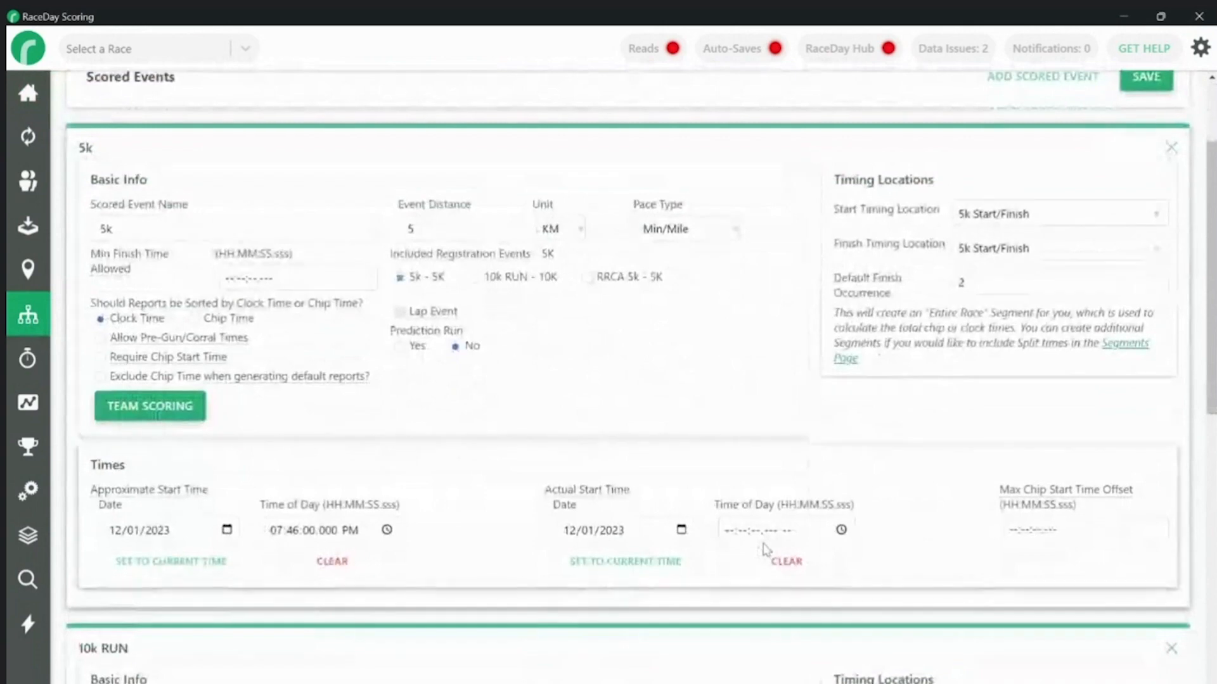
{"action": "left_click", "coordinate": [726, 538]}
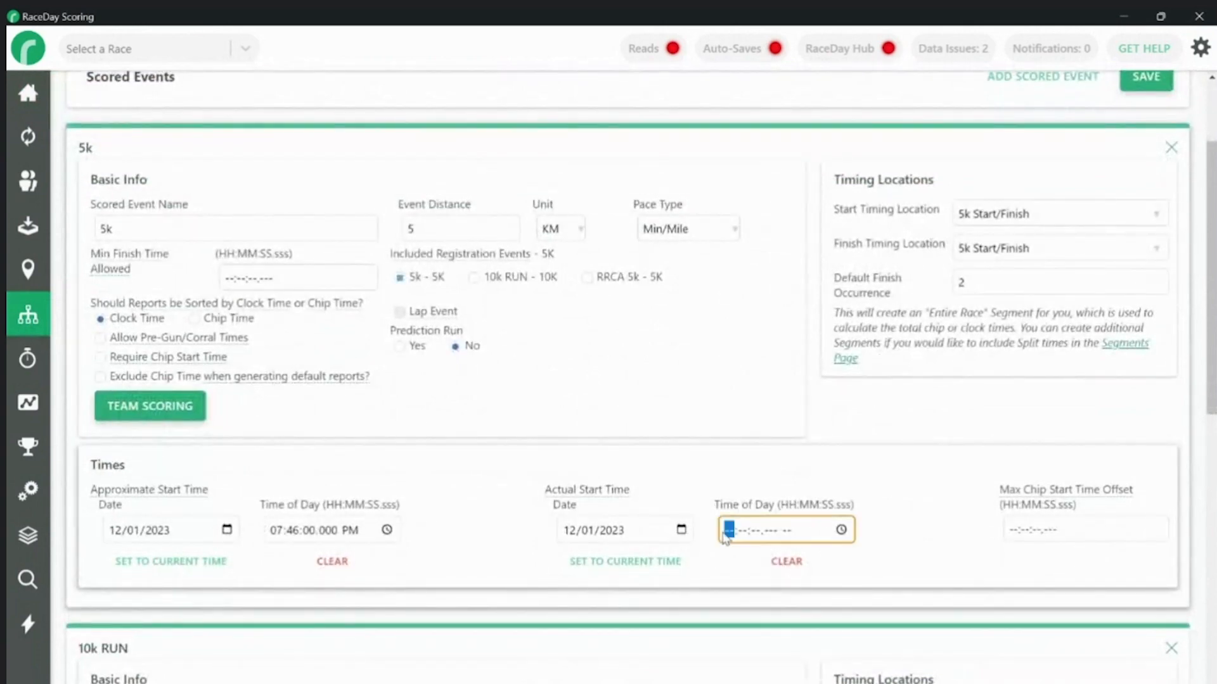
{"action": "type", "text": "0900000"}
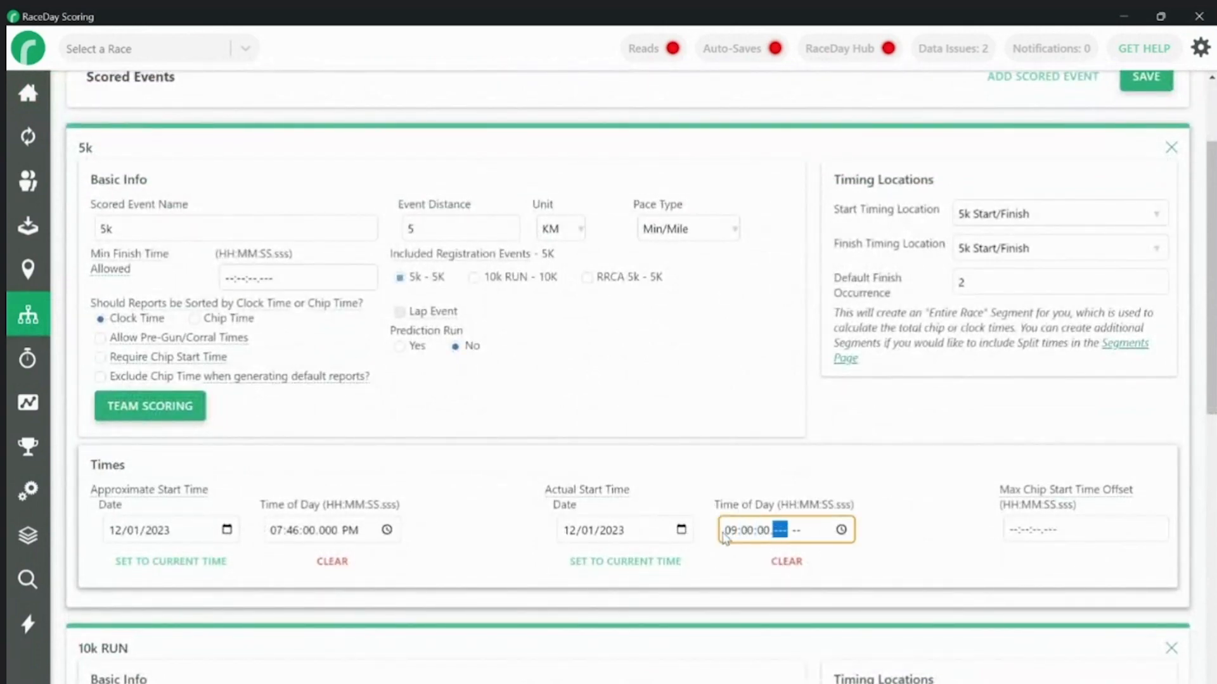
{"action": "type", "text": "00a"}
{"action": "left_click", "coordinate": [743, 437]}
Set the 10k RUN scored event's actual start time to 01:00:00.000 PM.
{"action": "scroll", "coordinate": [742, 437], "scroll_direction": "down", "scroll_amount": 6}
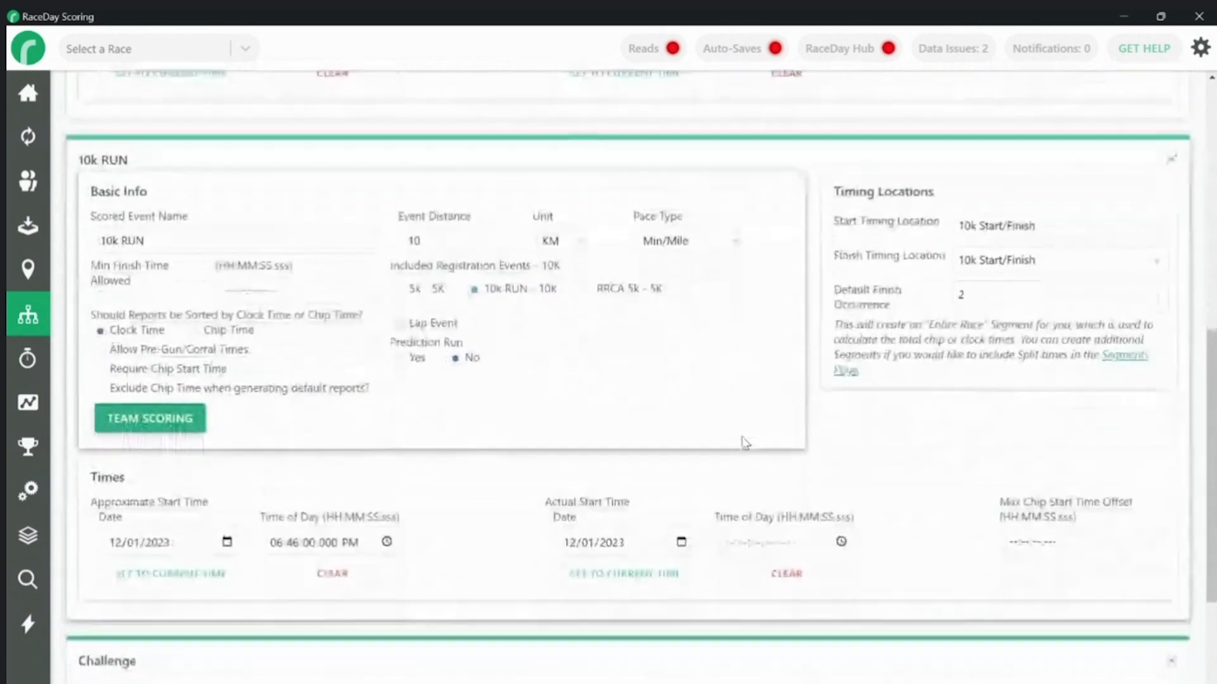
{"action": "left_click", "coordinate": [729, 531]}
{"action": "type", "text": "010000000p"}
{"action": "left_click", "coordinate": [749, 467]}
Set the Challenge scored event's actual start time to 09:00:00.000 AM and save the scored events.
{"action": "scroll", "coordinate": [750, 466], "scroll_direction": "down", "scroll_amount": 5}
{"action": "left_click", "coordinate": [730, 631]}
{"action": "type", "text": "090000"}
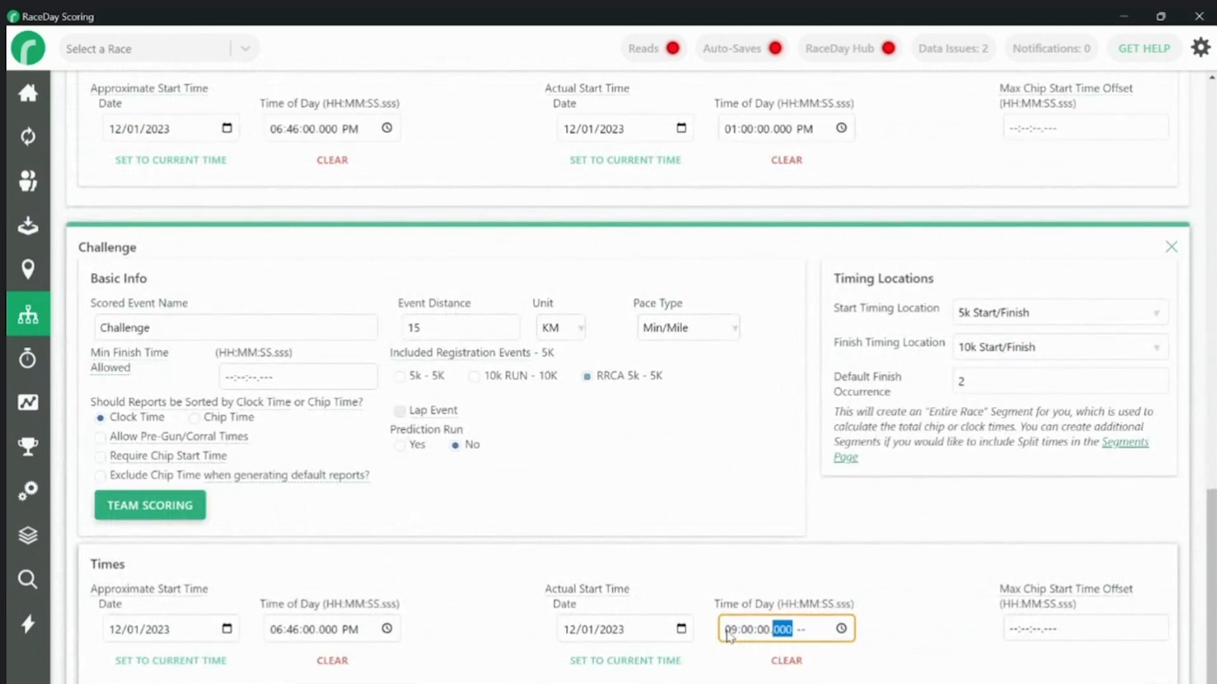
{"action": "type", "text": "0a"}
{"action": "left_click", "coordinate": [217, 682]}
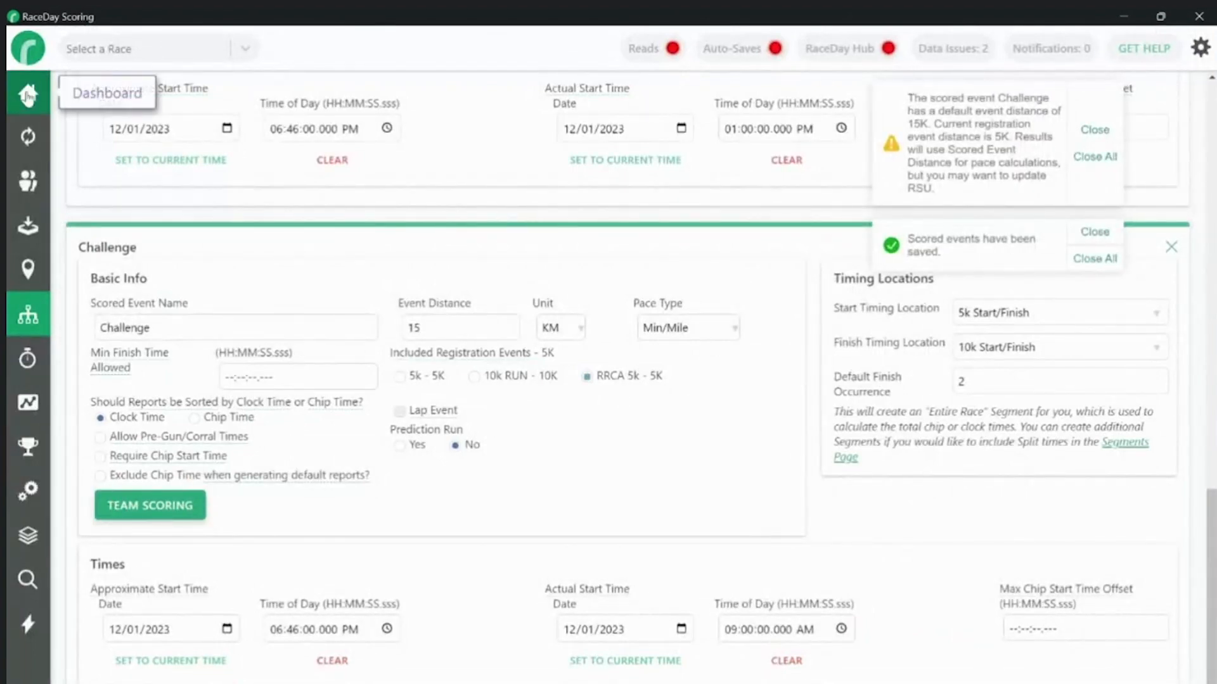
Return to the dashboard, dismiss the notifications and review when the 5k Start/Finish location accepts reads.
{"action": "left_click", "coordinate": [28, 95]}
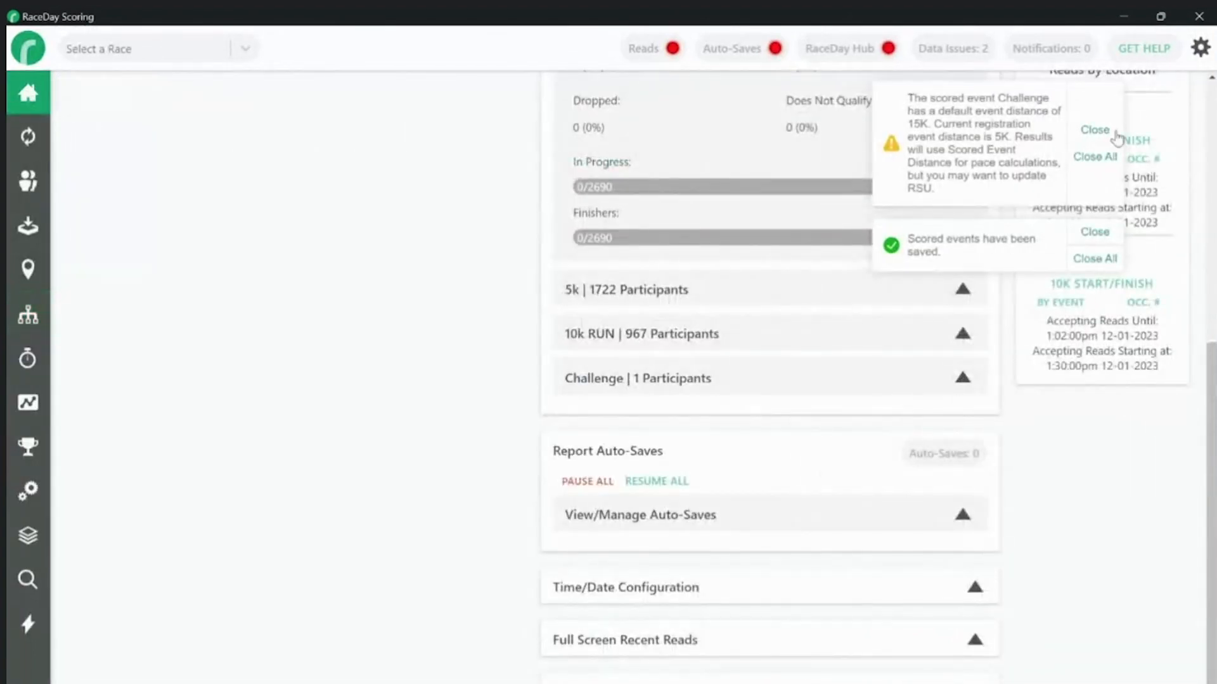
{"action": "left_click", "coordinate": [1108, 158]}
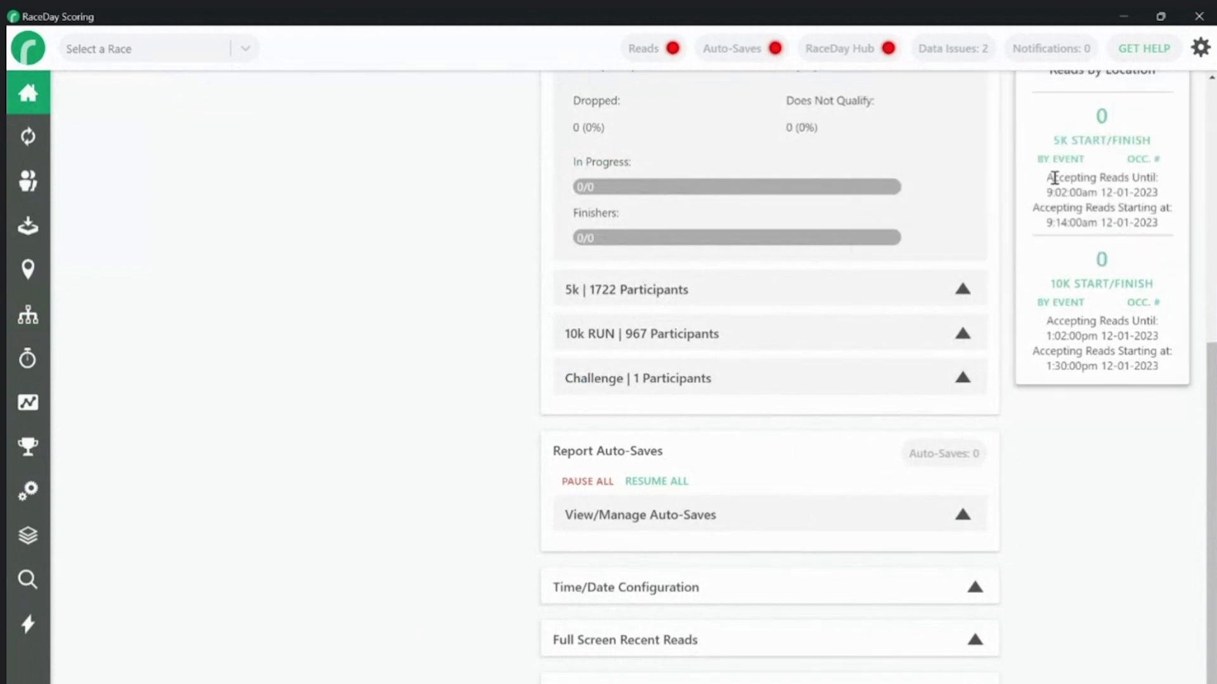
{"action": "left_click_drag", "start_coordinate": [1050, 180], "coordinate": [1089, 205]}
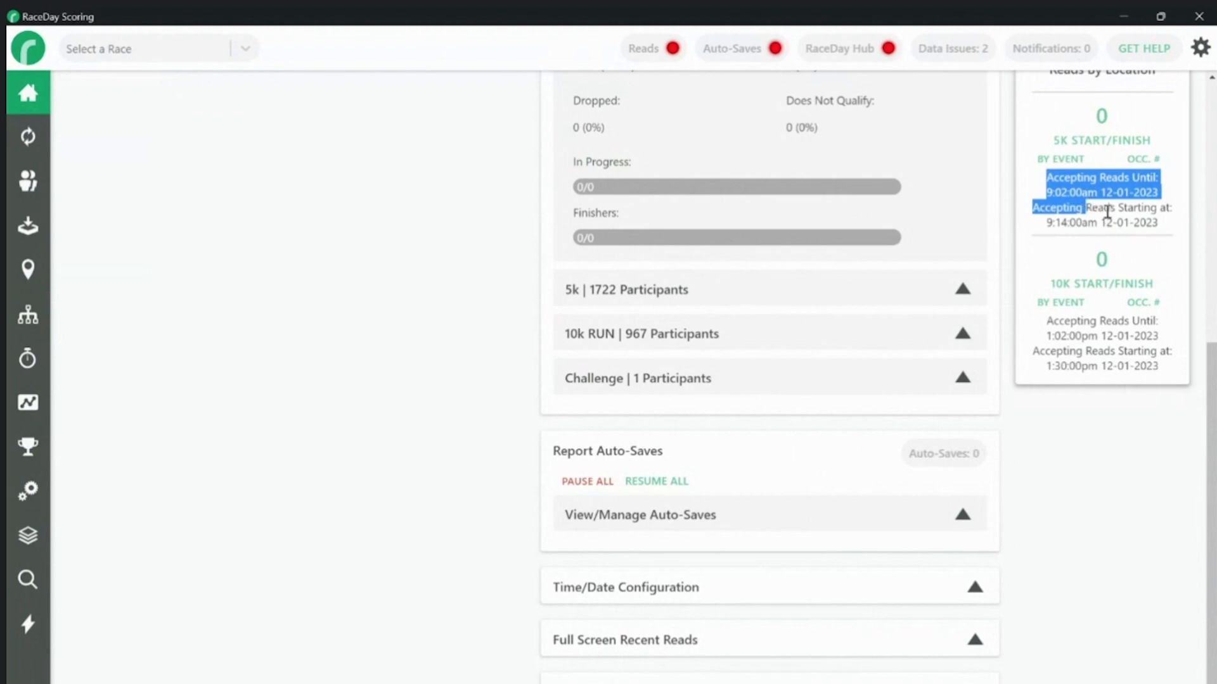
{"action": "left_click", "coordinate": [1050, 231]}
{"action": "scroll", "coordinate": [1050, 236], "scroll_direction": "up", "scroll_amount": 7}
Enter a new raw read on the Start/Finish - 5k Start/Finish device for bib 123 at 09:01:00.000 AM.
{"action": "left_click", "coordinate": [1120, 307]}
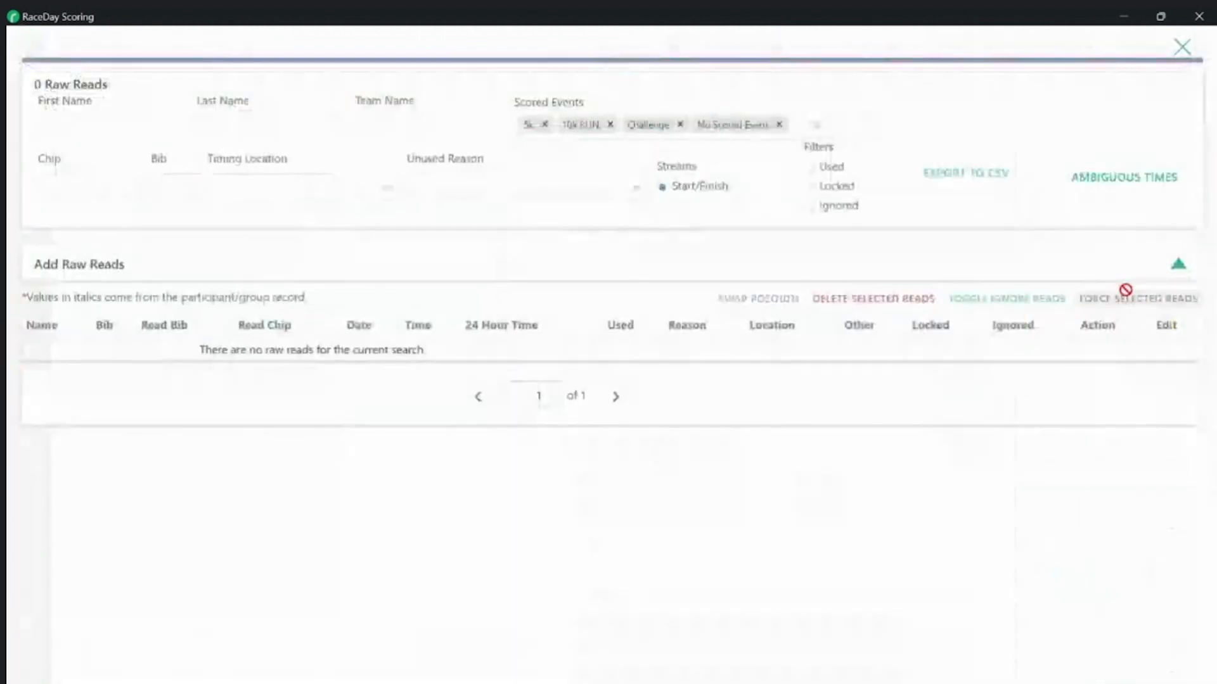
{"action": "left_click", "coordinate": [1071, 276]}
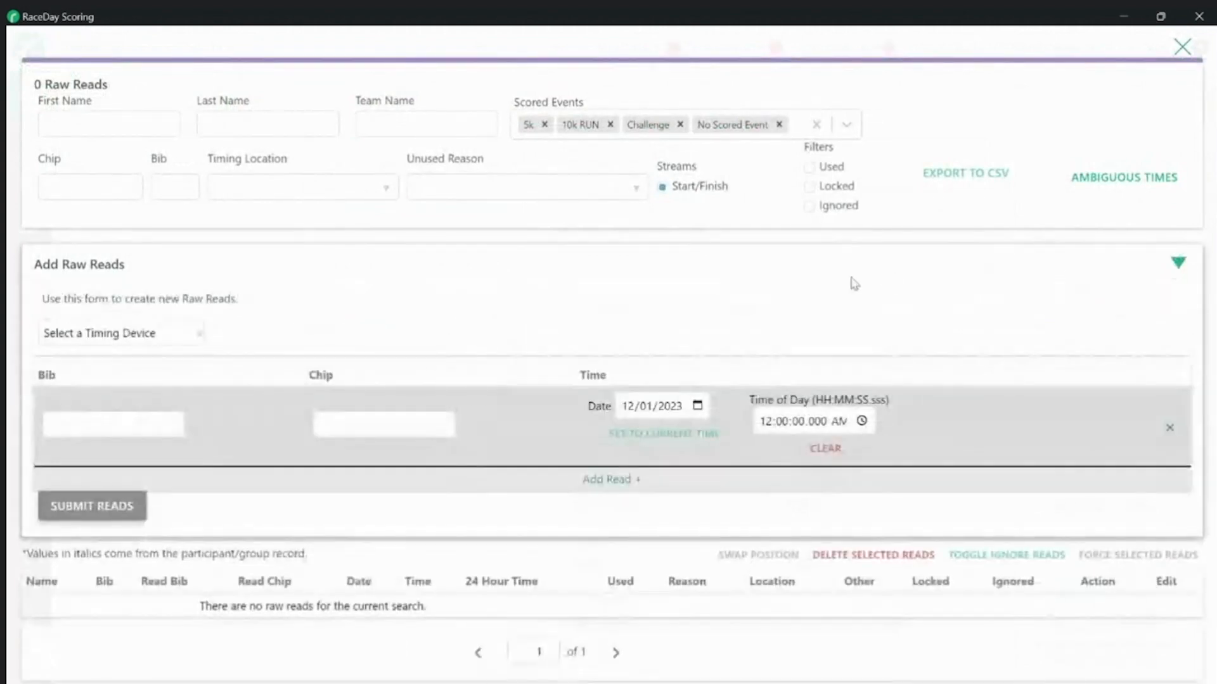
{"action": "left_click", "coordinate": [162, 336]}
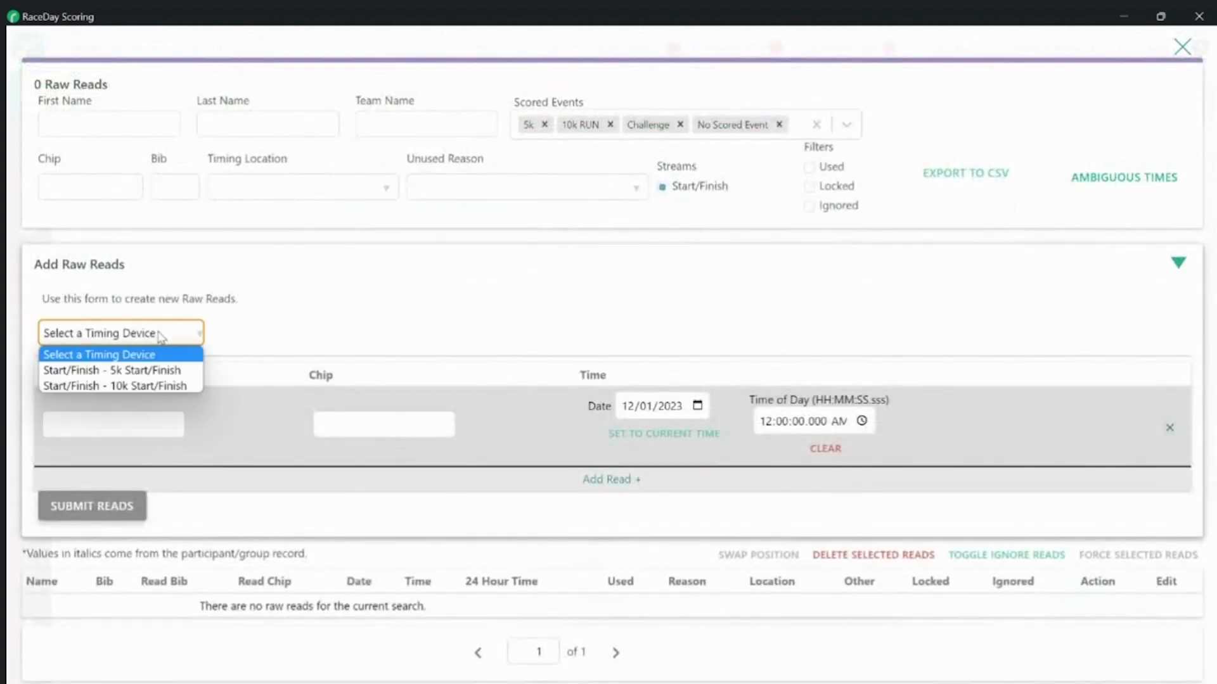
{"action": "left_click", "coordinate": [140, 370]}
{"action": "left_click", "coordinate": [157, 414]}
{"action": "type", "text": "123"}
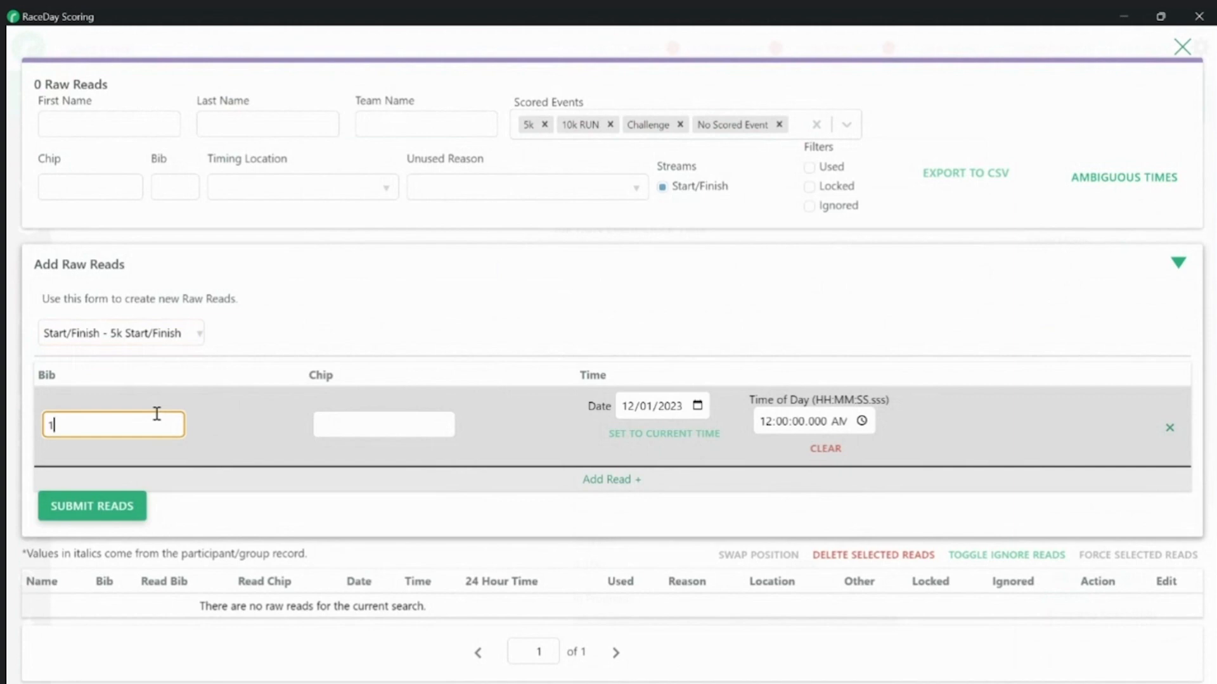
{"action": "left_click", "coordinate": [768, 427]}
{"action": "type", "text": "009"}
{"action": "key", "text": "Left"}
{"action": "key", "text": "Left"}
{"action": "type", "text": "9:"}
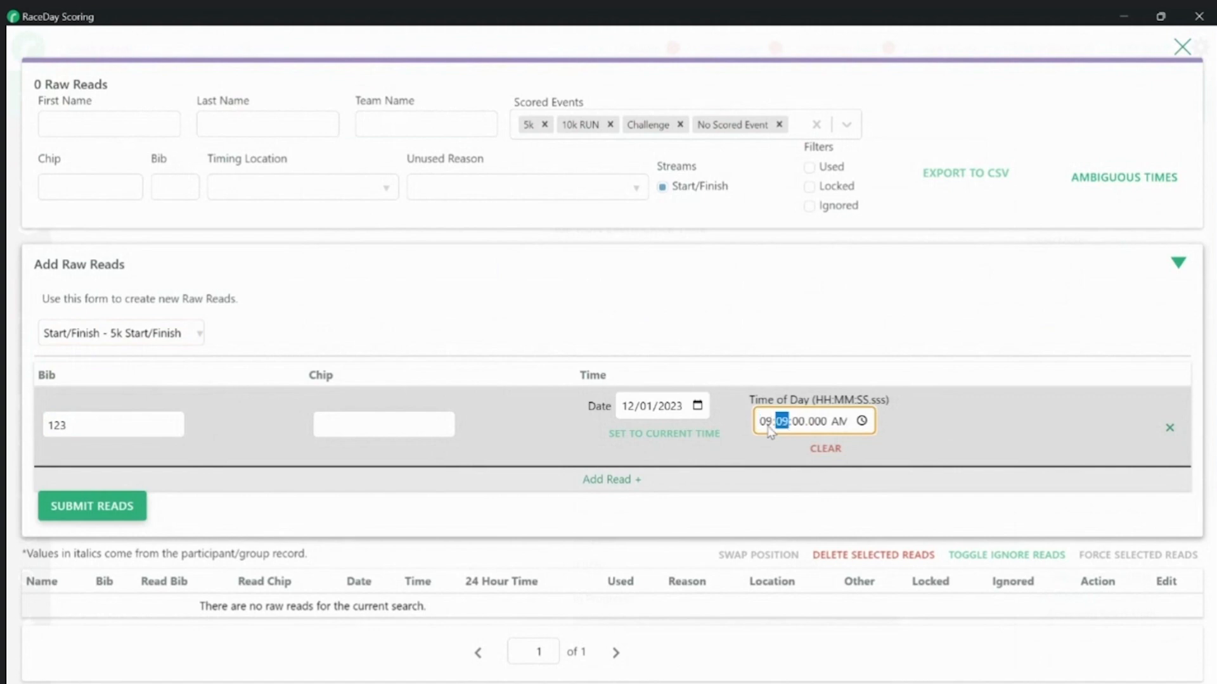
{"action": "type", "text": "01"}
Add a second 5k Start/Finish raw read for bib 123 at 09:20:00.000 AM.
{"action": "left_click", "coordinate": [619, 486]}
{"action": "left_click", "coordinate": [157, 503]}
{"action": "type", "text": "123"}
{"action": "left_click", "coordinate": [766, 510]}
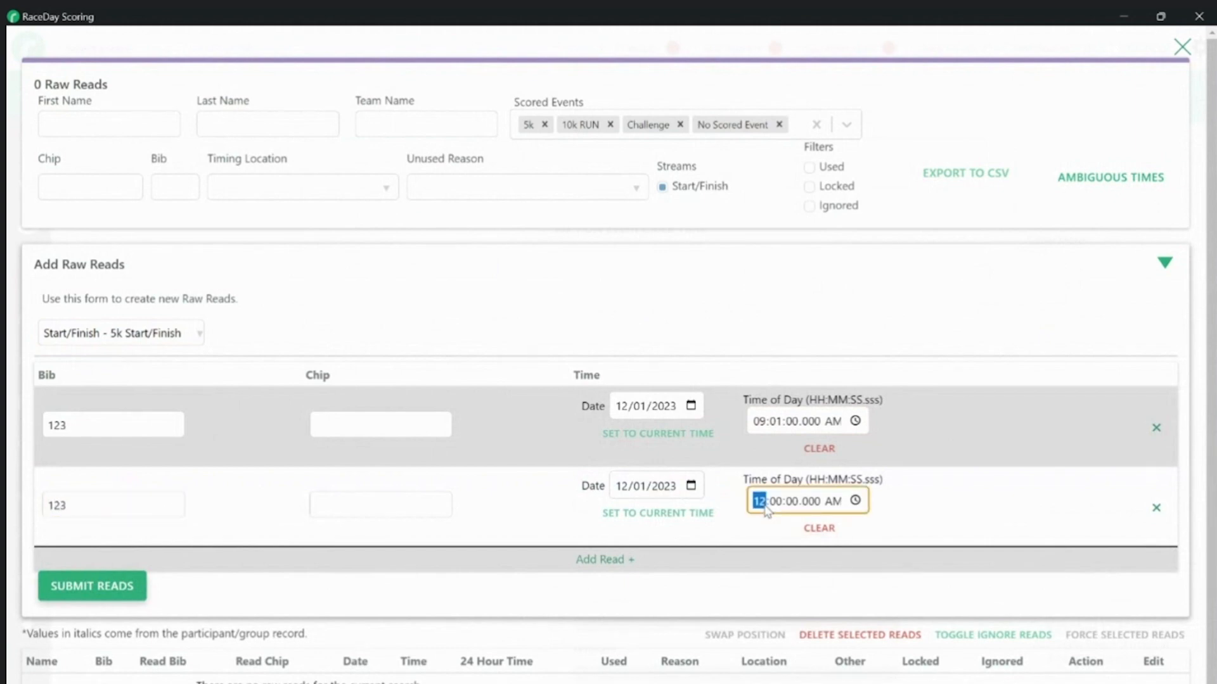
{"action": "type", "text": "0920"}
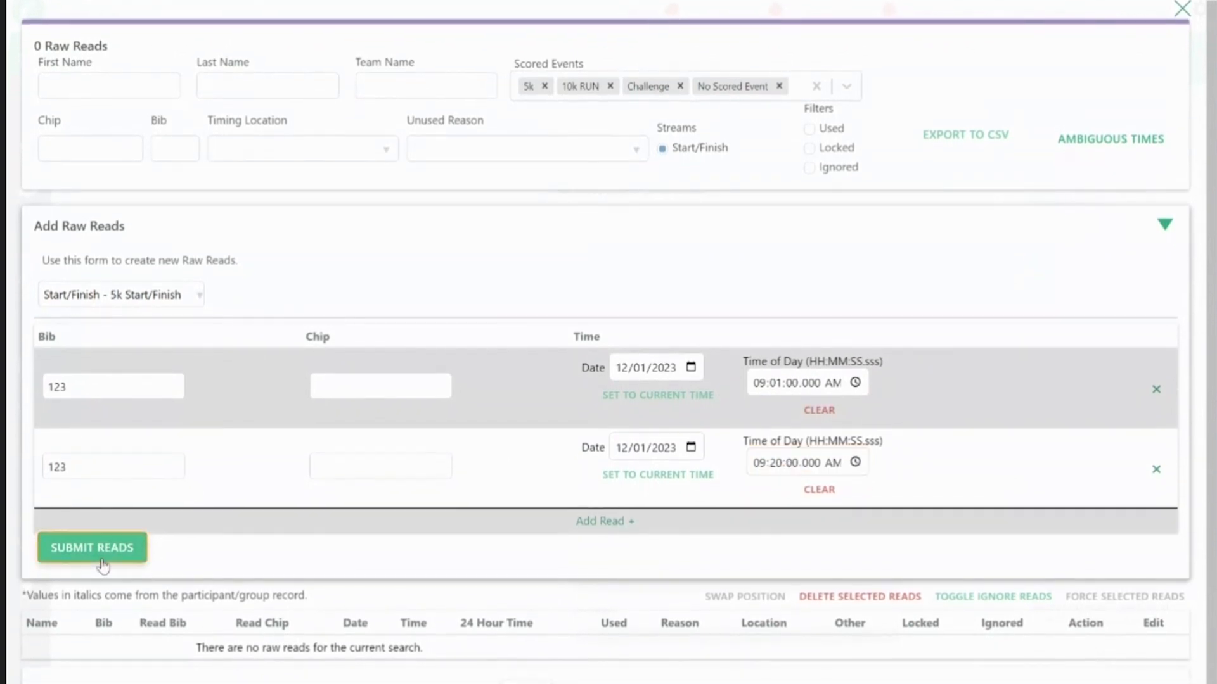
Submit the two 5k raw reads for bib 123 and review each read's used status and unused reason.
{"action": "left_click", "coordinate": [95, 568]}
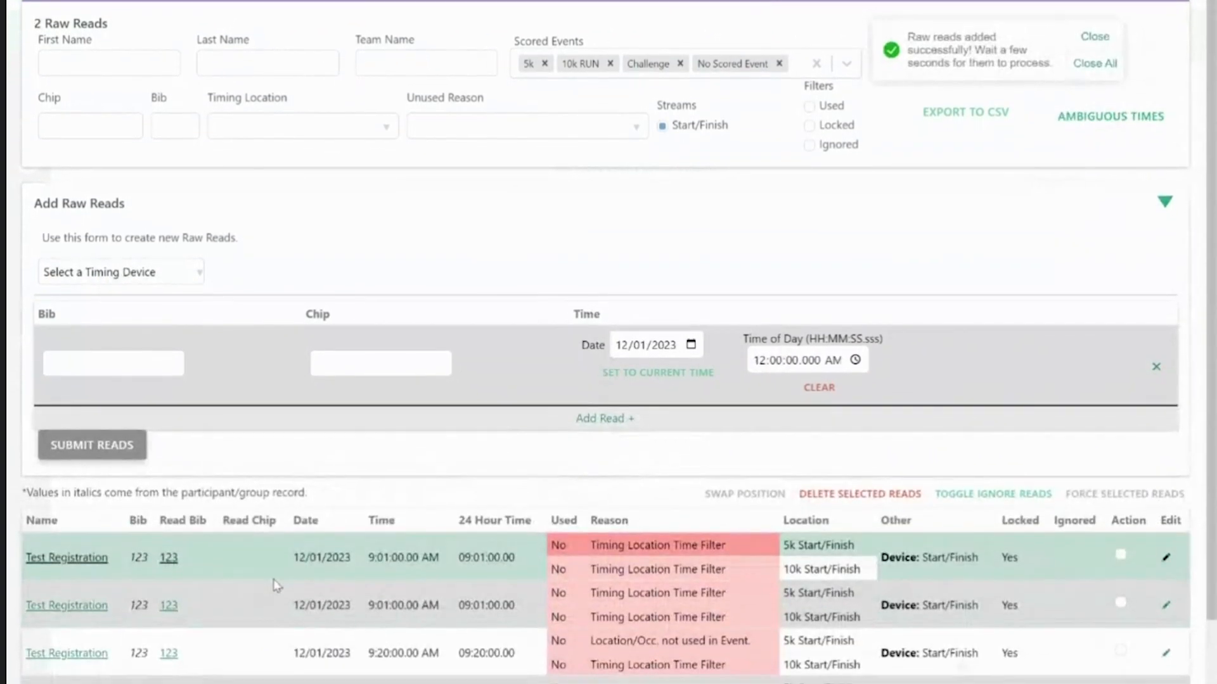
{"action": "scroll", "coordinate": [274, 578], "scroll_direction": "down", "scroll_amount": 2}
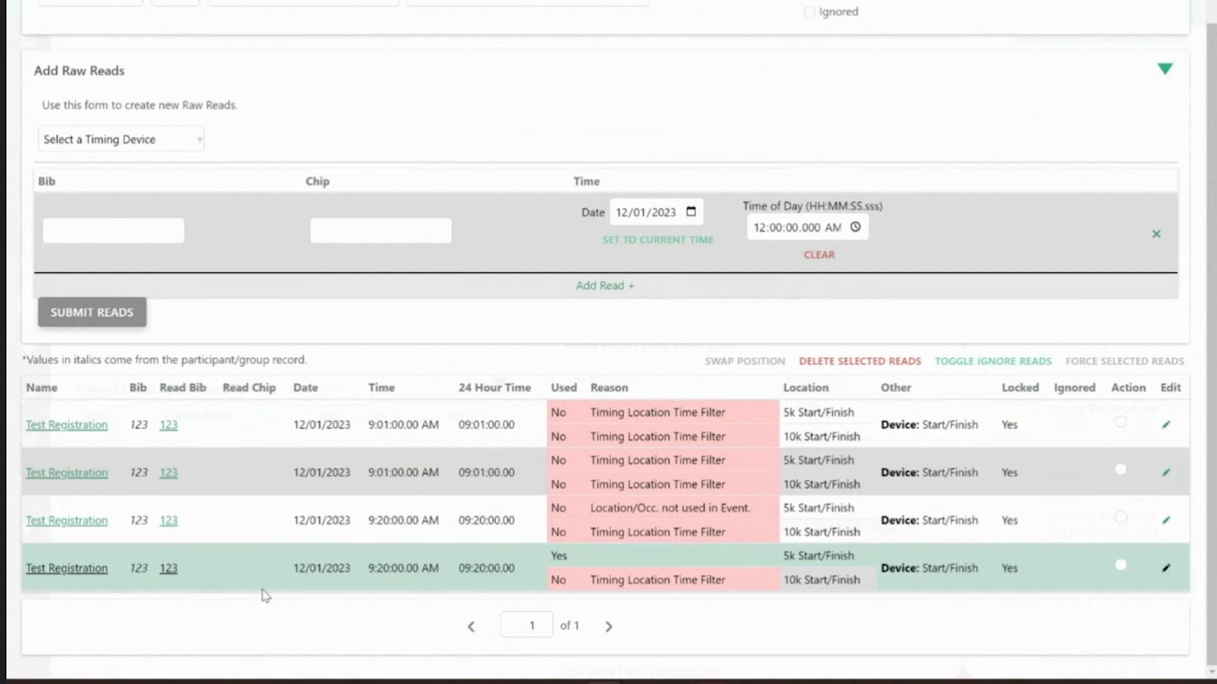
{"action": "double_click", "coordinate": [559, 557]}
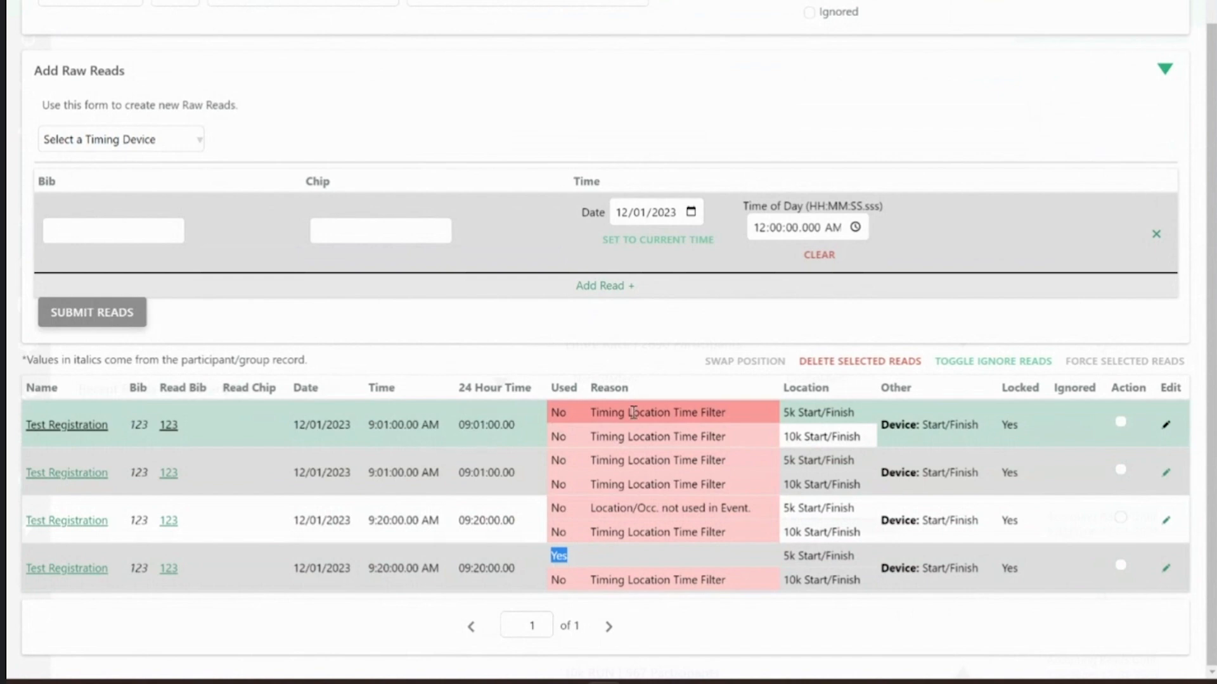
{"action": "left_click", "coordinate": [391, 427]}
{"action": "triple_click", "coordinate": [391, 426]}
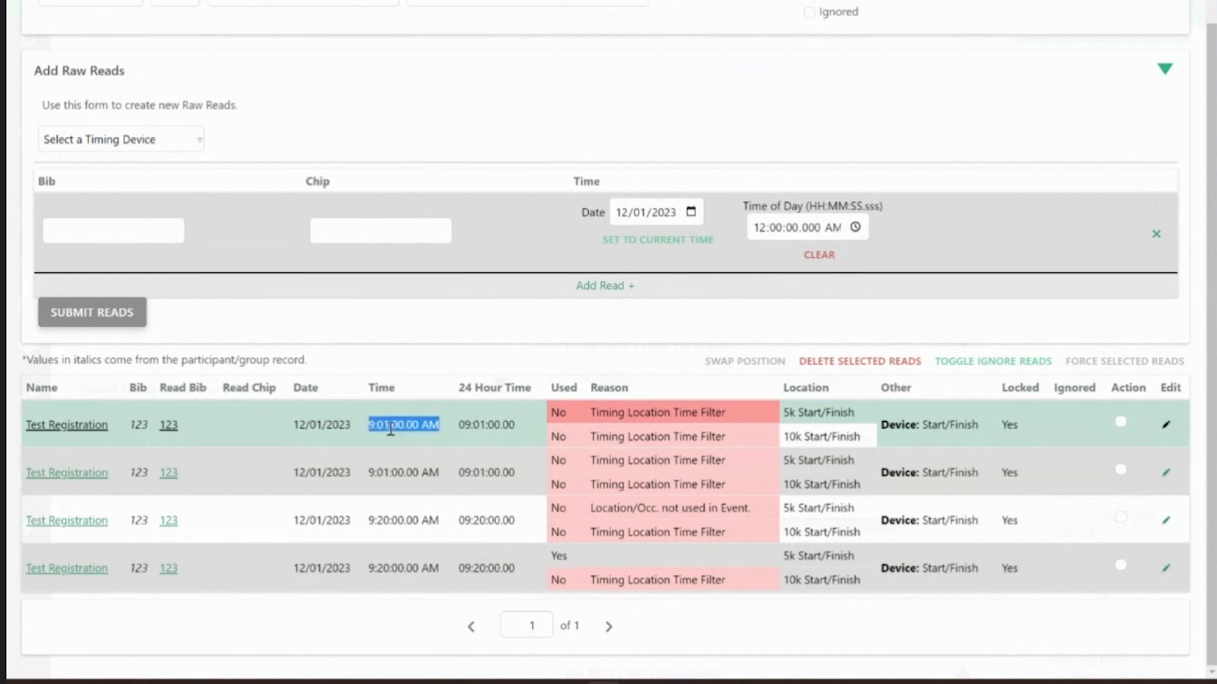
{"action": "triple_click", "coordinate": [632, 411]}
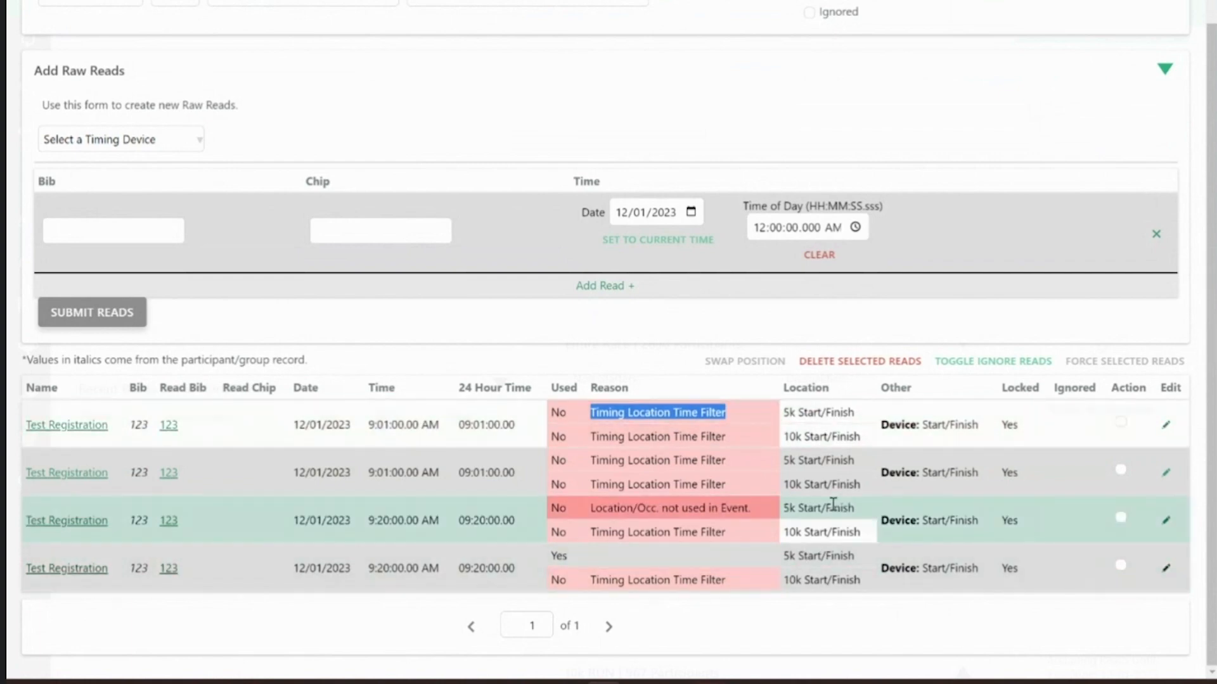
{"action": "left_click", "coordinate": [801, 429]}
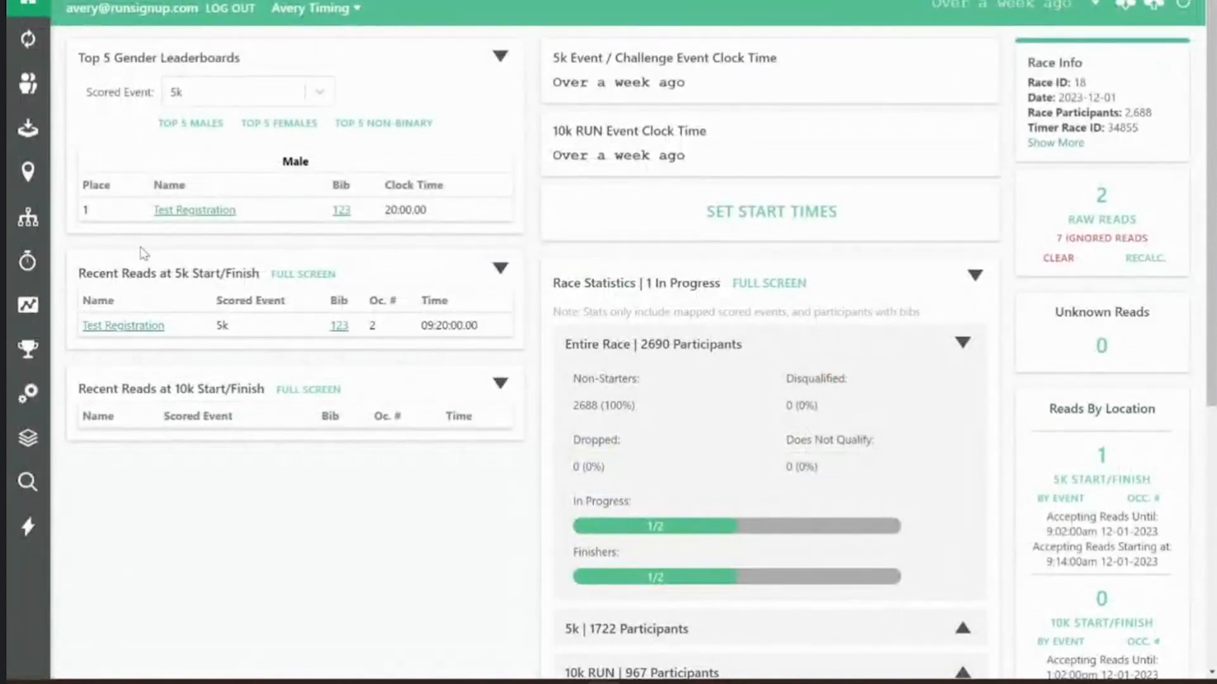
Set the start of the 5k Start/Finish location's additional accepted time range to 09:00:00.000 AM and save the location.
{"action": "left_click", "coordinate": [27, 171]}
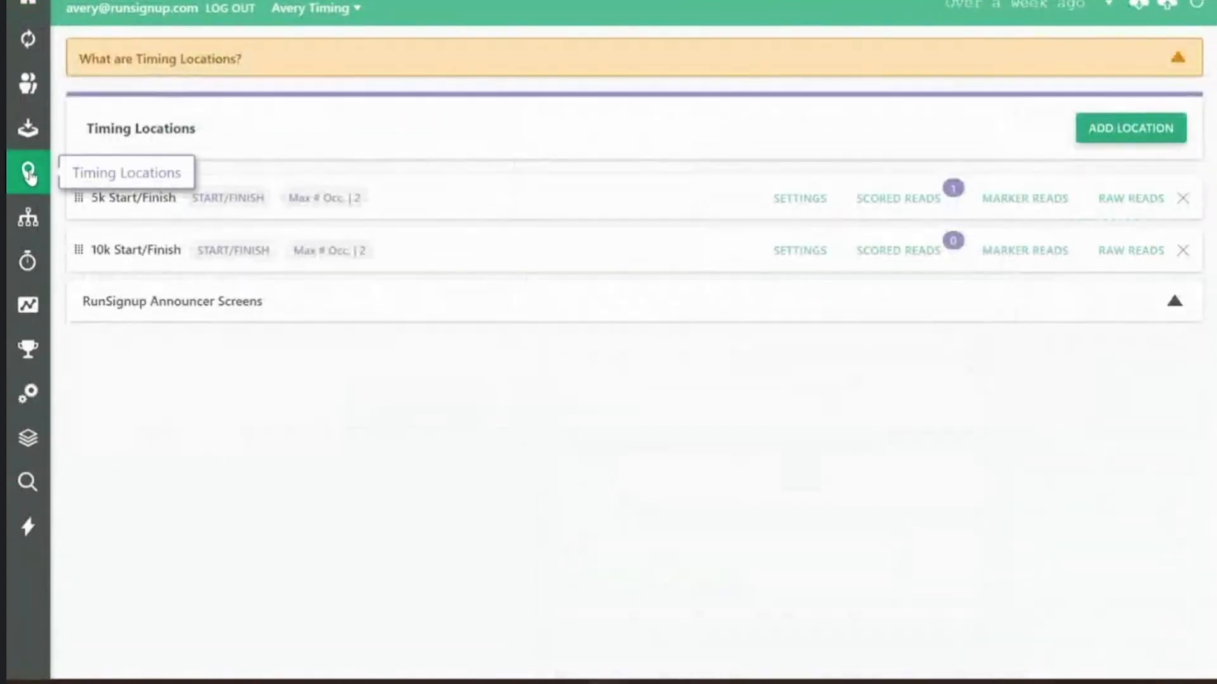
{"action": "left_click", "coordinate": [818, 202]}
{"action": "scroll", "coordinate": [825, 206], "scroll_direction": "down", "scroll_amount": 3}
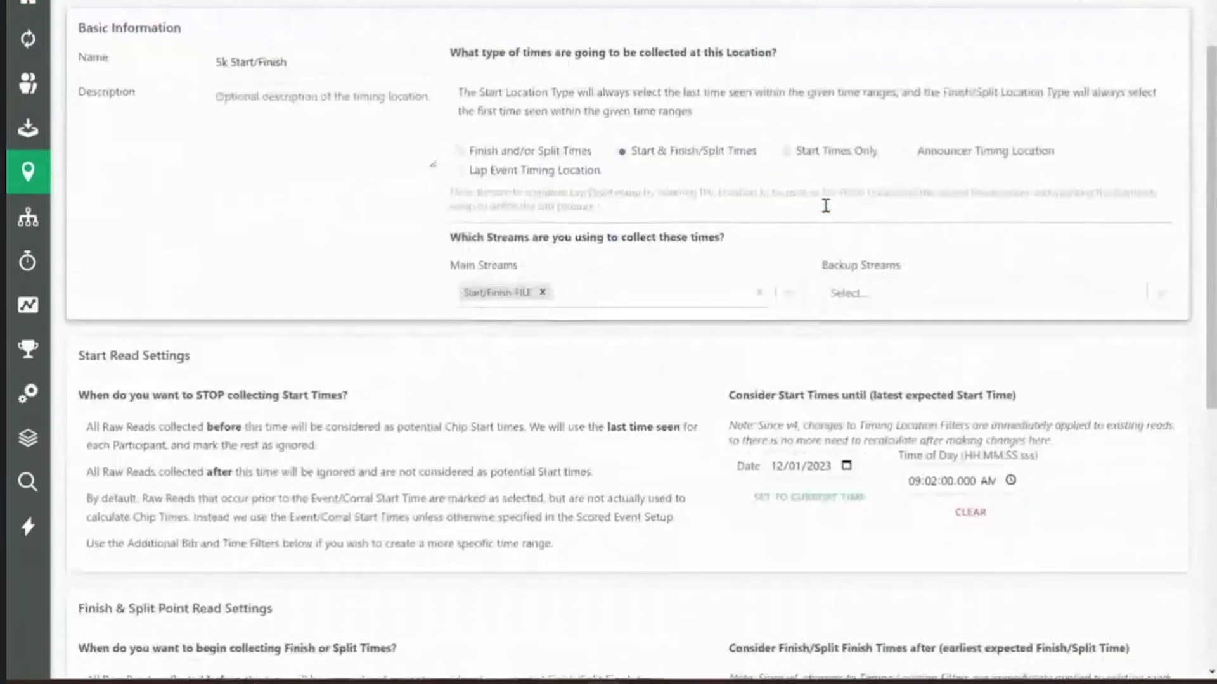
{"action": "scroll", "coordinate": [825, 206], "scroll_direction": "down", "scroll_amount": 8}
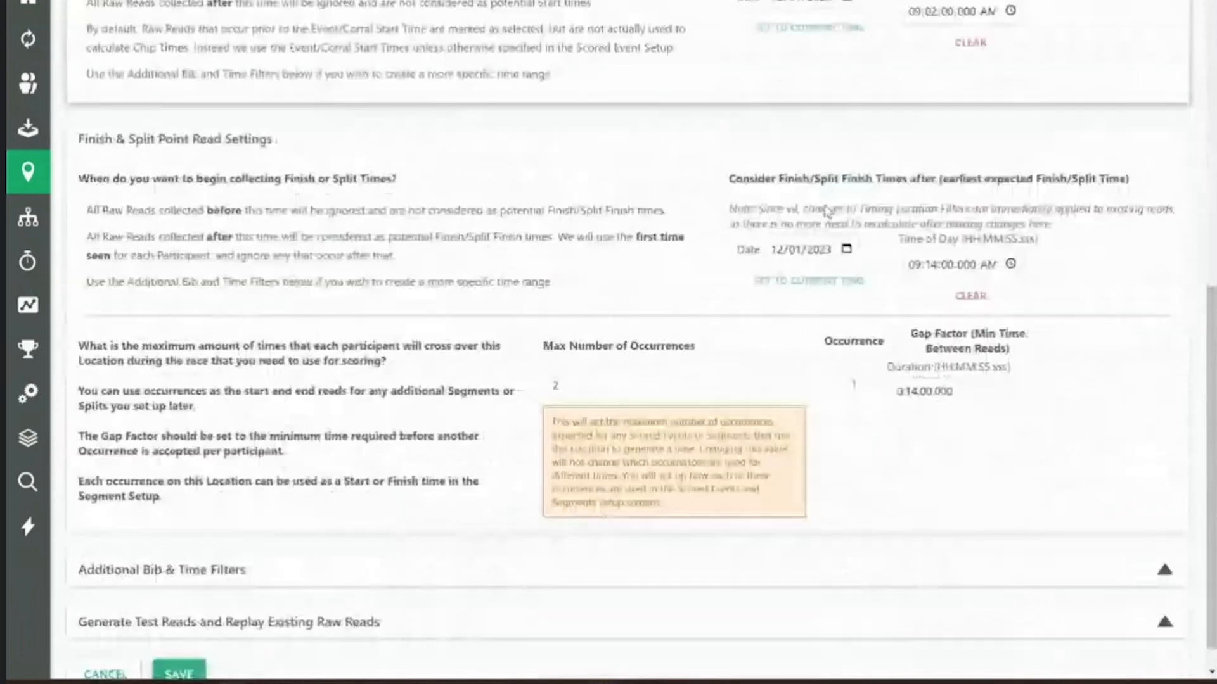
{"action": "left_click", "coordinate": [693, 549]}
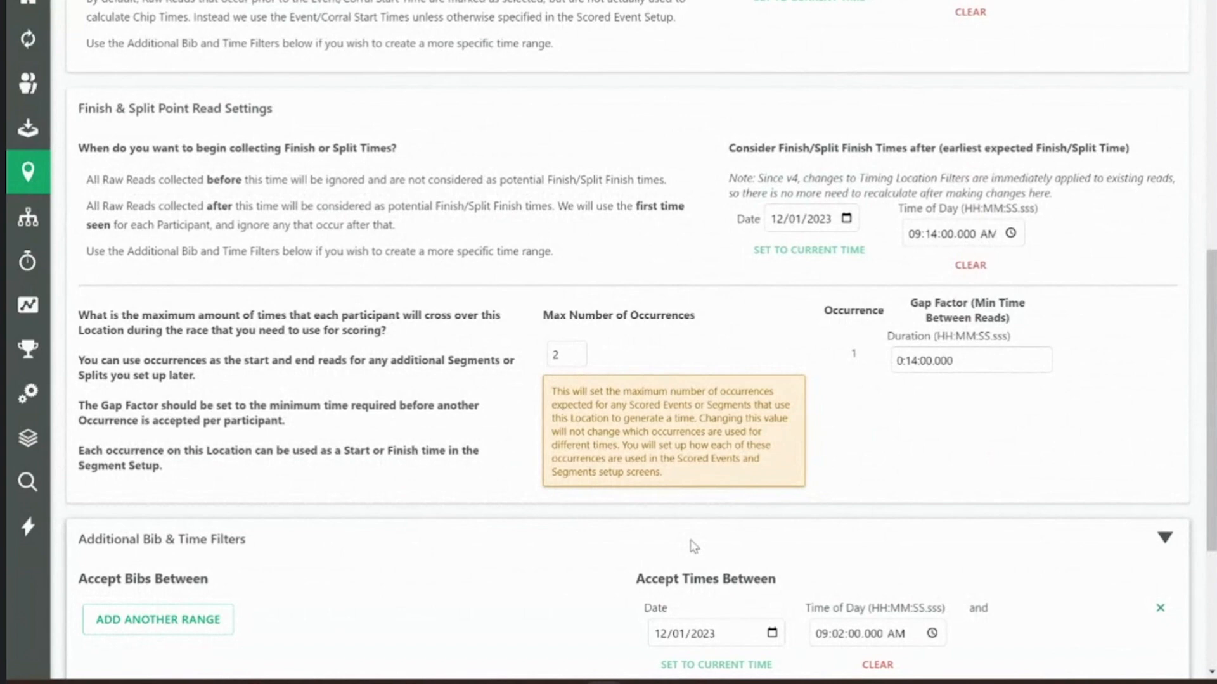
{"action": "scroll", "coordinate": [694, 546], "scroll_direction": "down", "scroll_amount": 4}
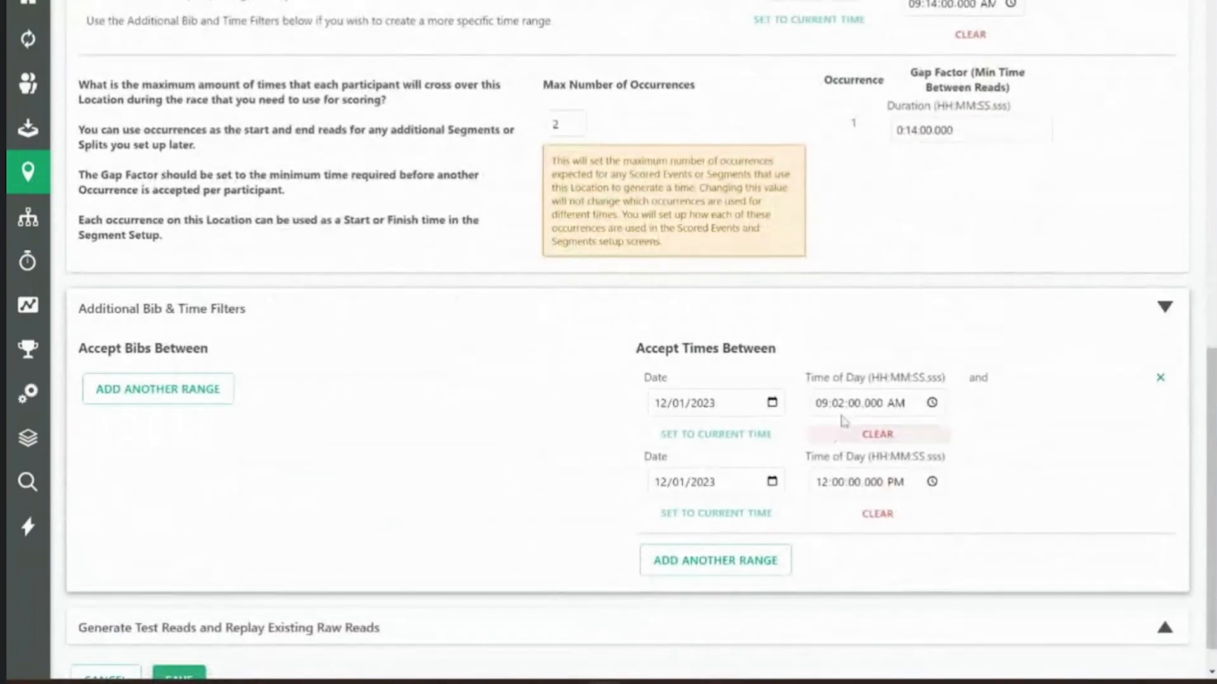
{"action": "left_click", "coordinate": [839, 405]}
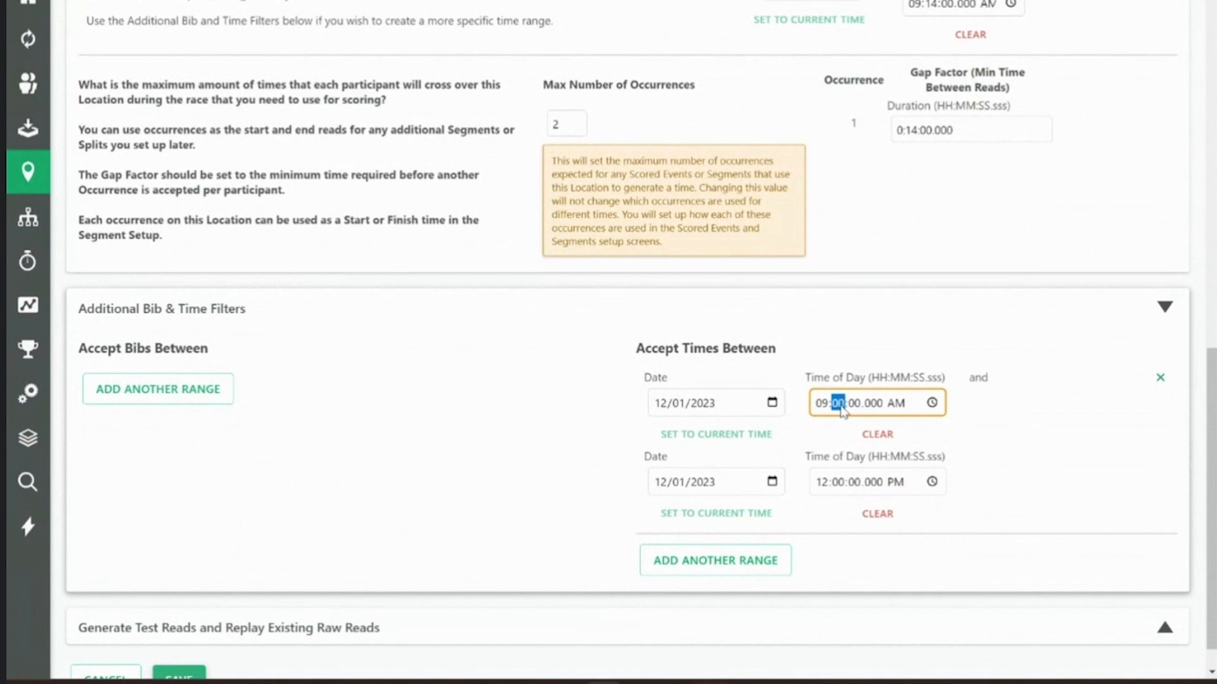
{"action": "left_click", "coordinate": [497, 388]}
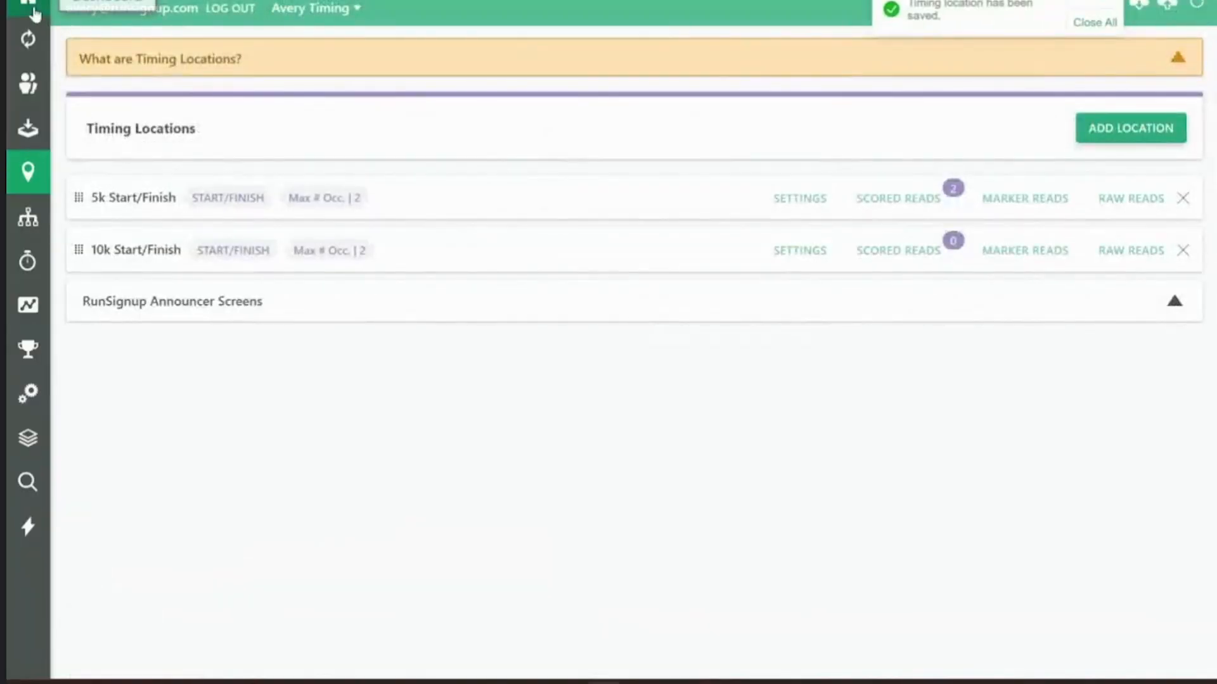
Return to the dashboard and recheck the used status of bib 123's raw reads at the 5k Start/Finish.
{"action": "left_click", "coordinate": [28, 4]}
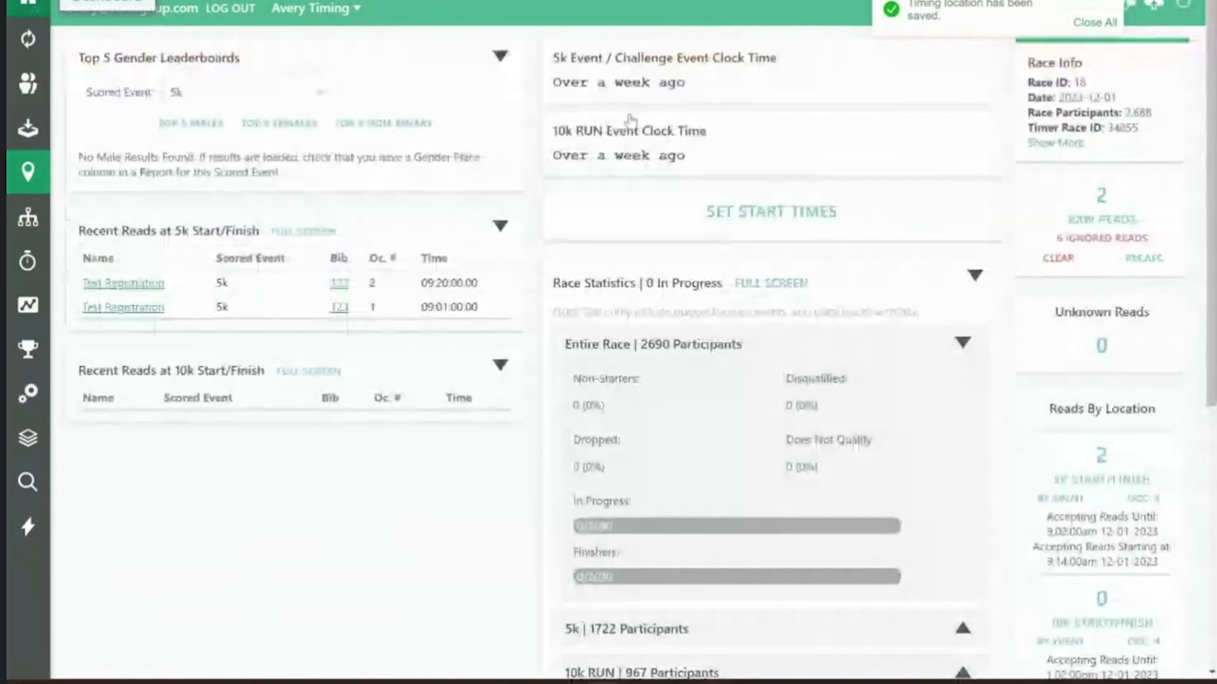
{"action": "left_click", "coordinate": [1082, 215]}
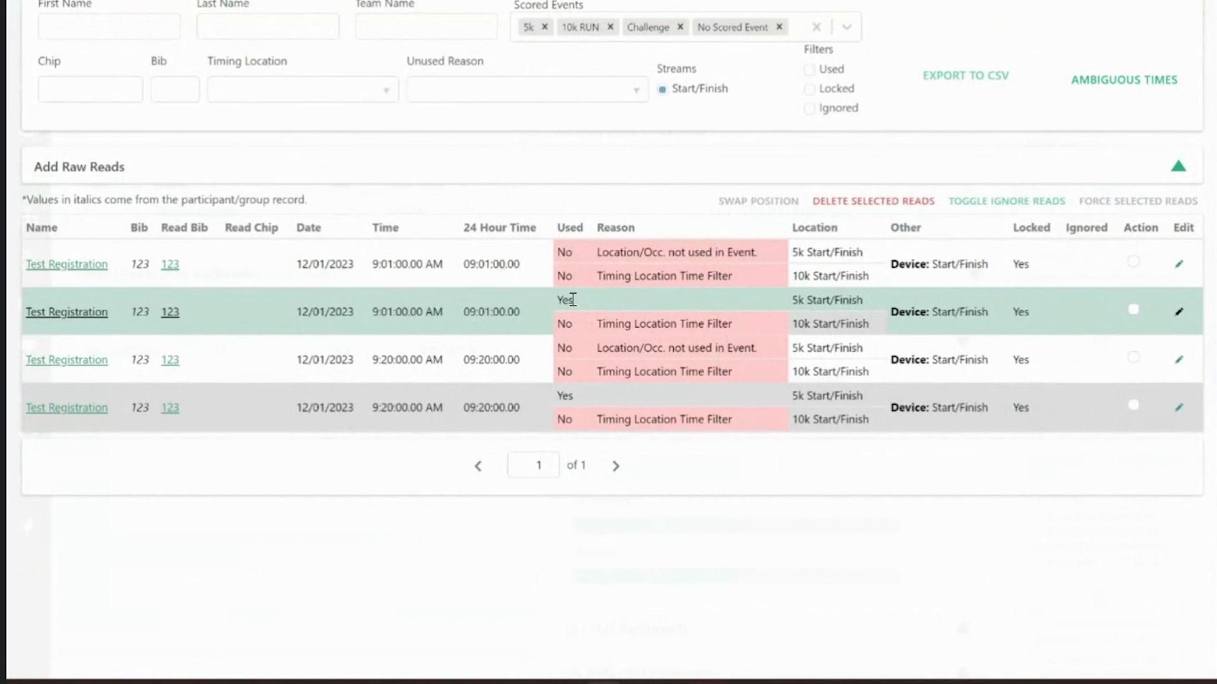
{"action": "triple_click", "coordinate": [403, 311]}
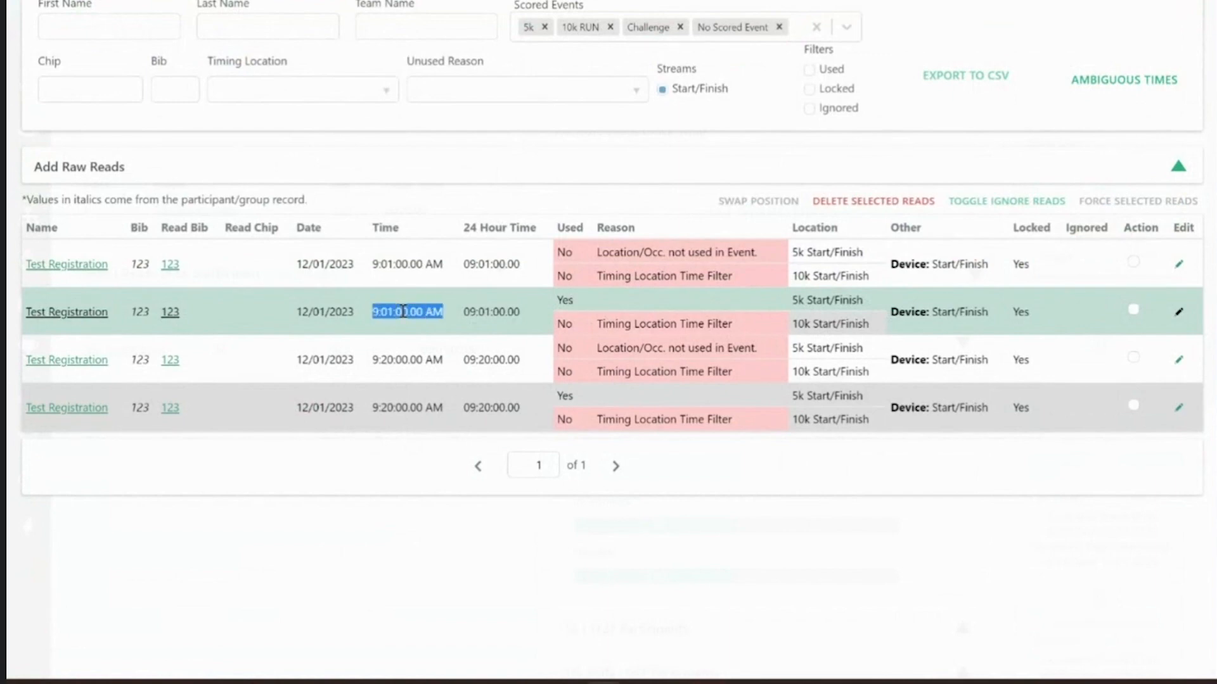
{"action": "double_click", "coordinate": [565, 300]}
{"action": "double_click", "coordinate": [564, 394]}
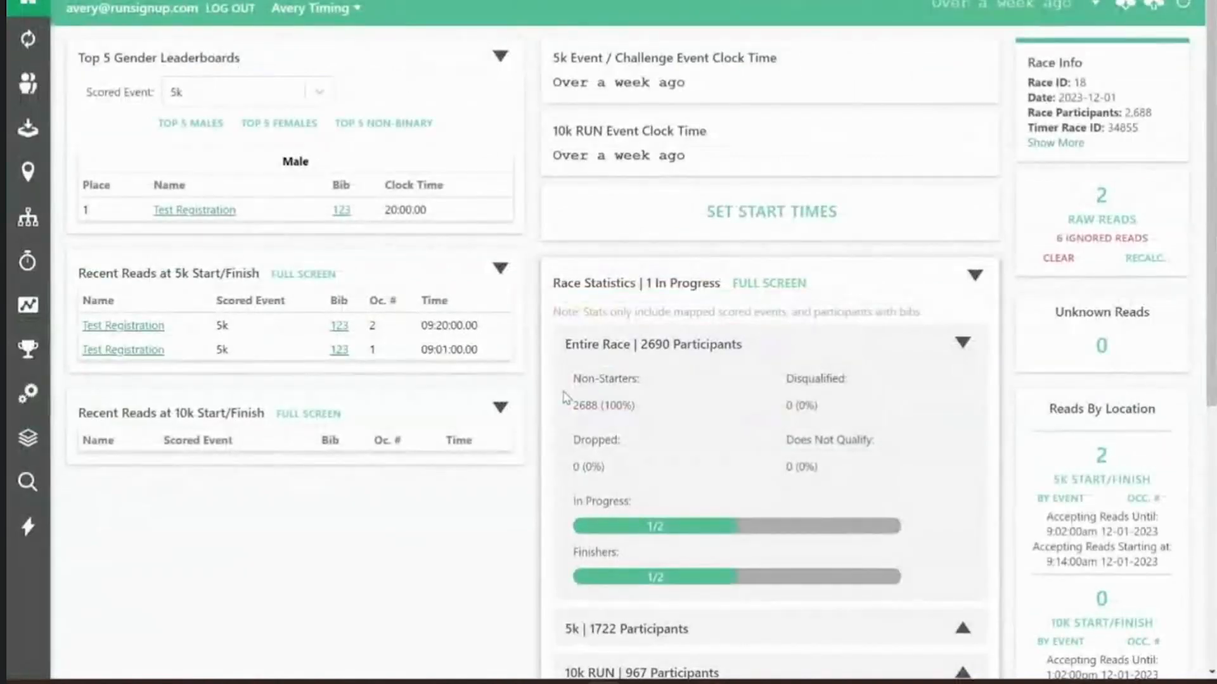
Check bib 123's clock time on the 5k leaderboard, and compare the clock and chip times in the 5k Overall Report.
{"action": "double_click", "coordinate": [436, 221]}
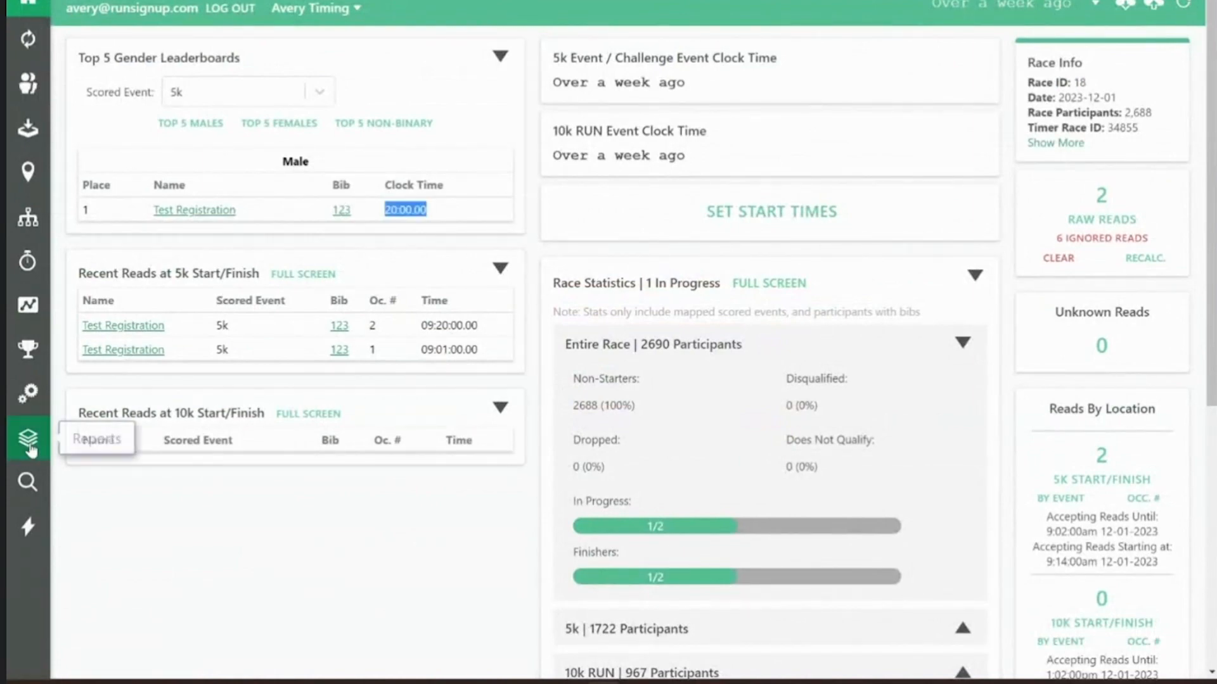
{"action": "left_click", "coordinate": [29, 444]}
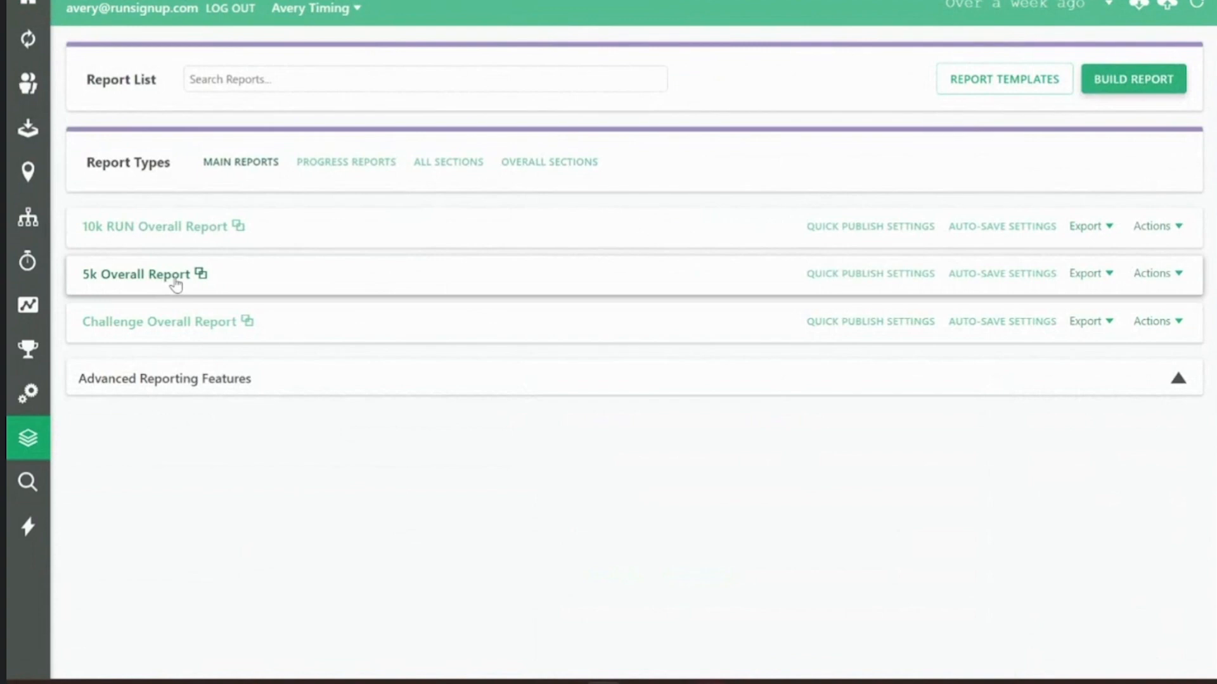
{"action": "left_click", "coordinate": [177, 279]}
{"action": "double_click", "coordinate": [927, 187]}
{"action": "double_click", "coordinate": [1037, 186]}
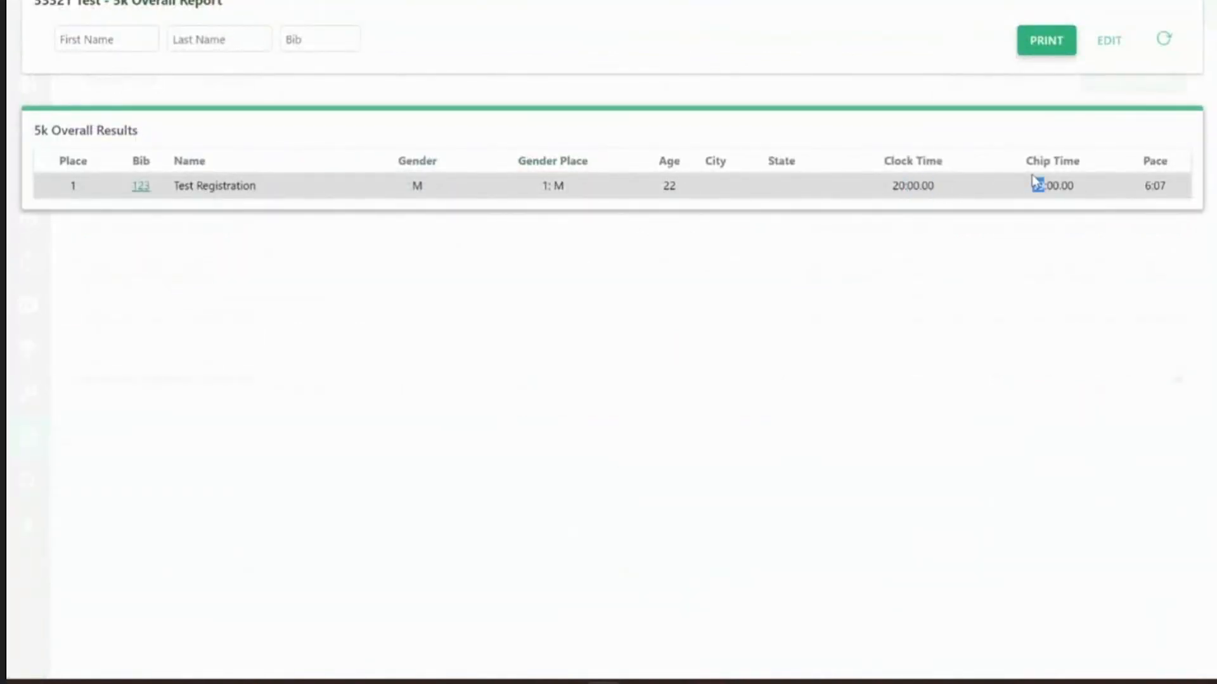
{"action": "left_click", "coordinate": [1113, 313]}
{"action": "key", "text": "ctrl+w"}
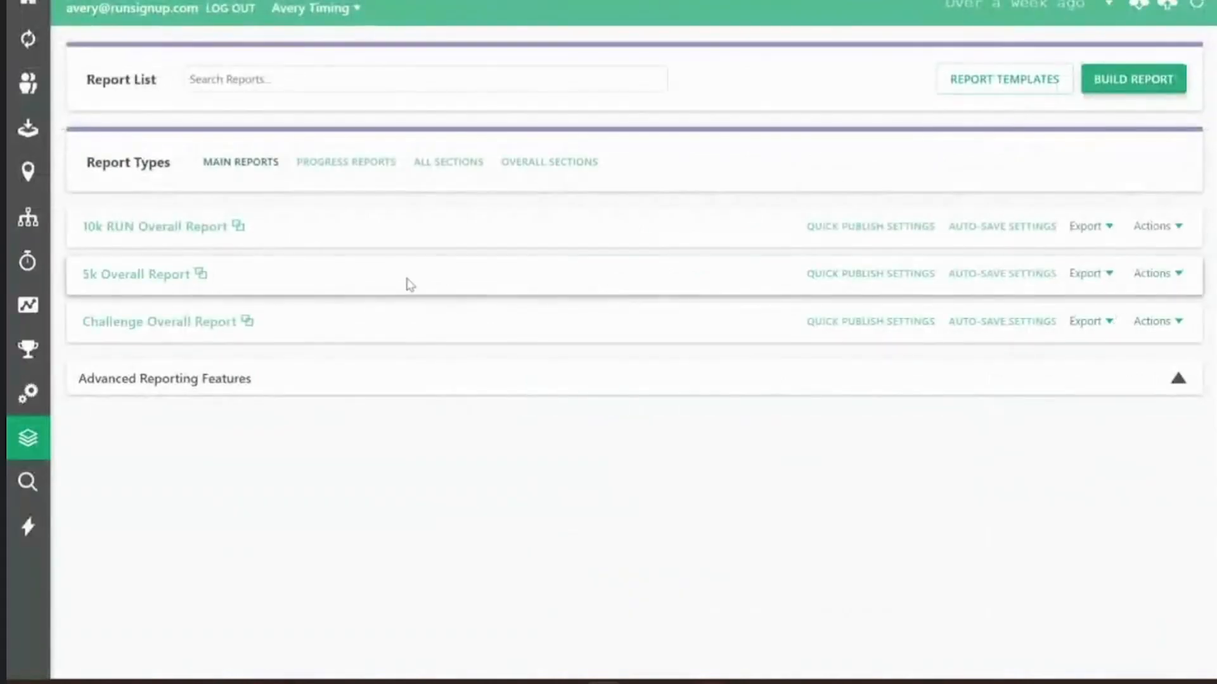
Examine bib 123's 5k segment time and pace in the Challenge Overall Report, then return to the report list.
{"action": "left_click", "coordinate": [174, 326]}
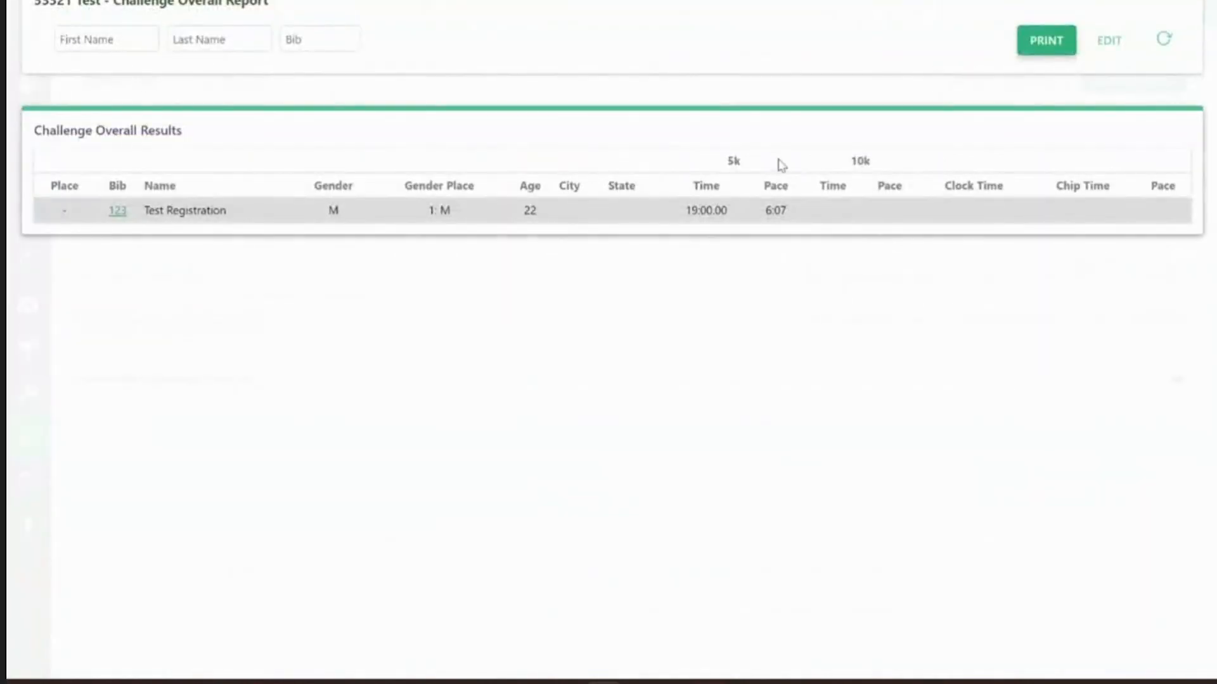
{"action": "triple_click", "coordinate": [713, 209]}
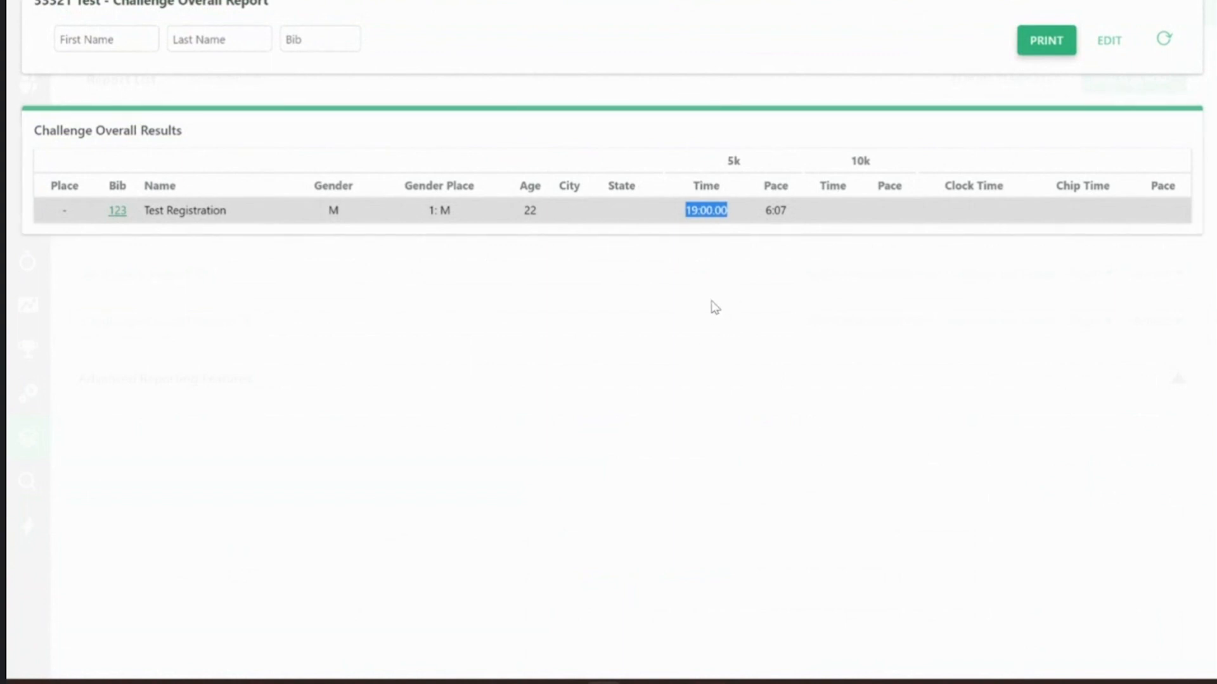
{"action": "left_click", "coordinate": [711, 302]}
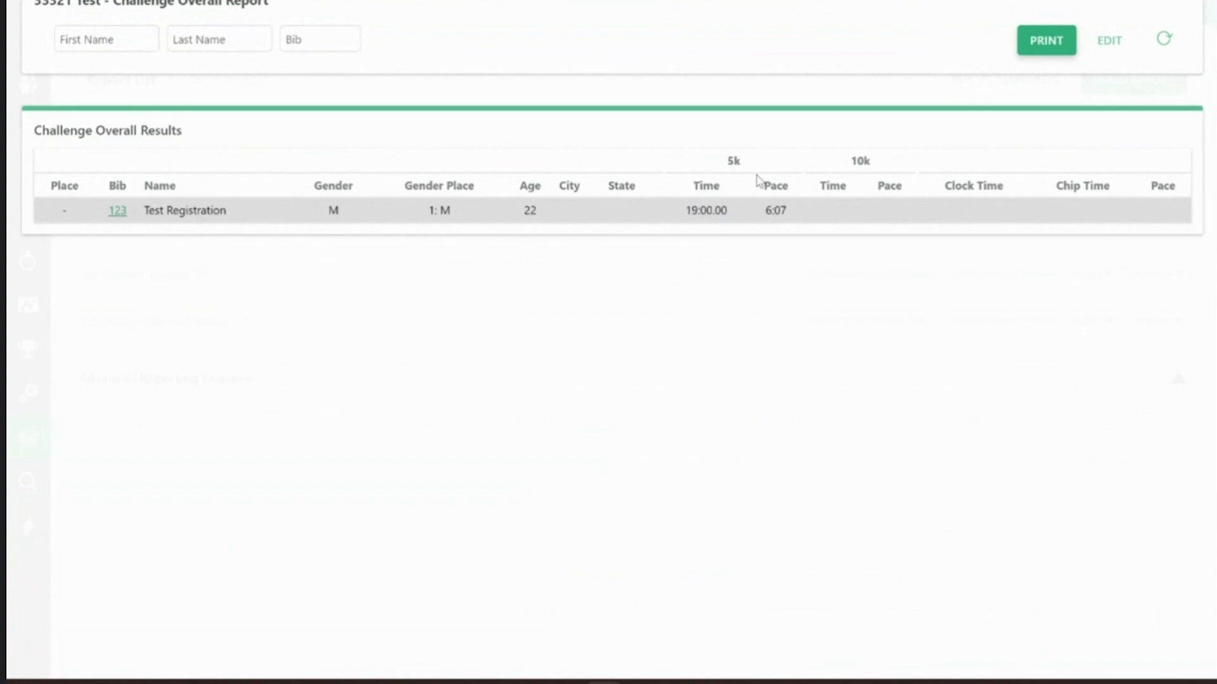
{"action": "left_click", "coordinate": [754, 239]}
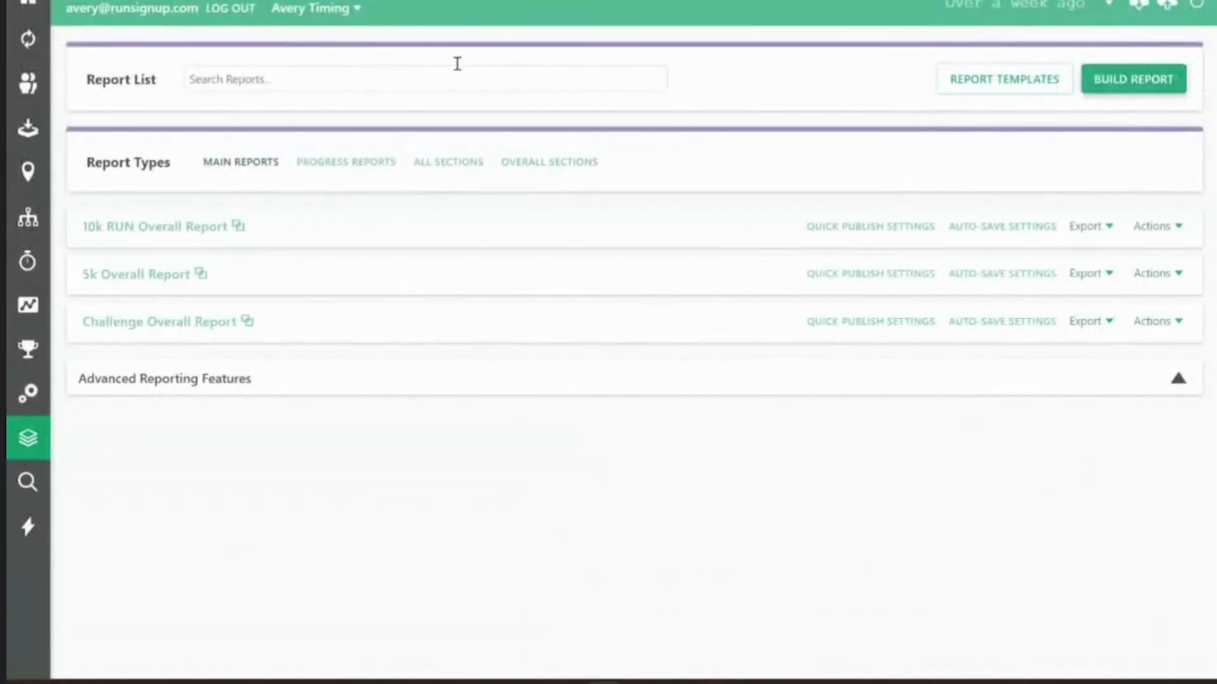
Adjust the start time of the 10k Start/Finish location's additional accepted time range and save the location.
{"action": "left_click", "coordinate": [25, 182]}
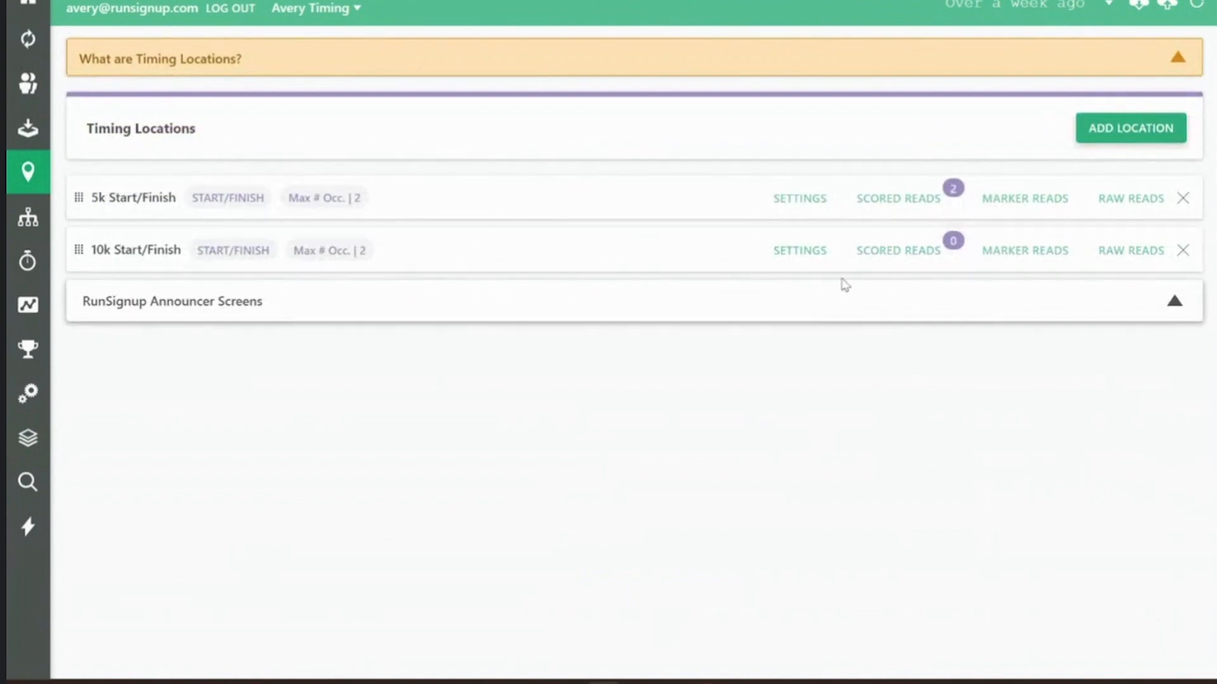
{"action": "left_click", "coordinate": [823, 263]}
{"action": "scroll", "coordinate": [798, 381], "scroll_direction": "down", "scroll_amount": 10}
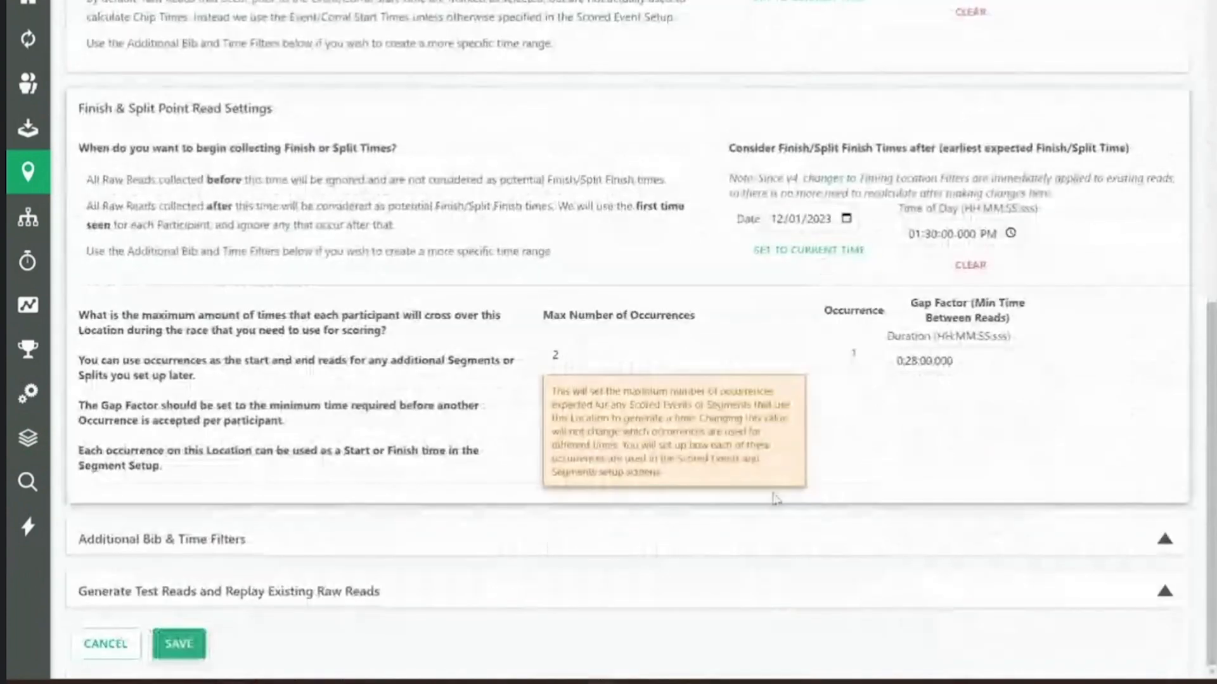
{"action": "left_click", "coordinate": [771, 540]}
{"action": "scroll", "coordinate": [770, 540], "scroll_direction": "down", "scroll_amount": 1}
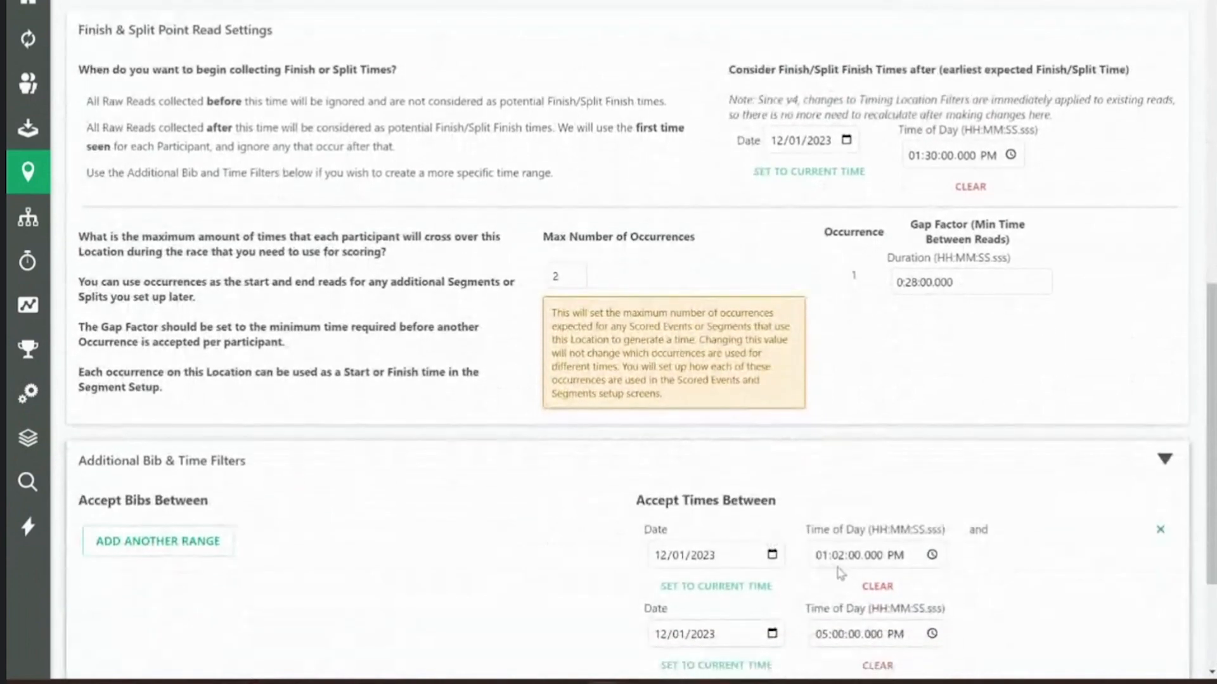
{"action": "left_click", "coordinate": [839, 558]}
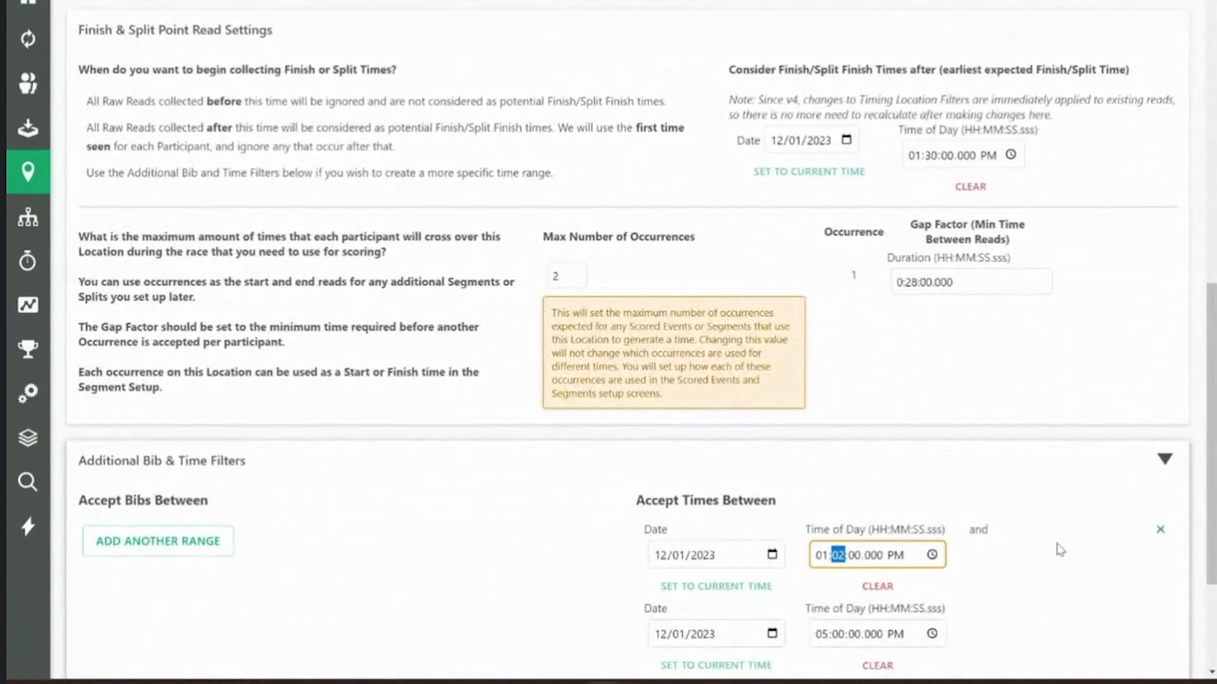
{"action": "left_click", "coordinate": [1060, 550]}
{"action": "scroll", "coordinate": [1033, 558], "scroll_direction": "down", "scroll_amount": 3}
{"action": "left_click", "coordinate": [177, 644]}
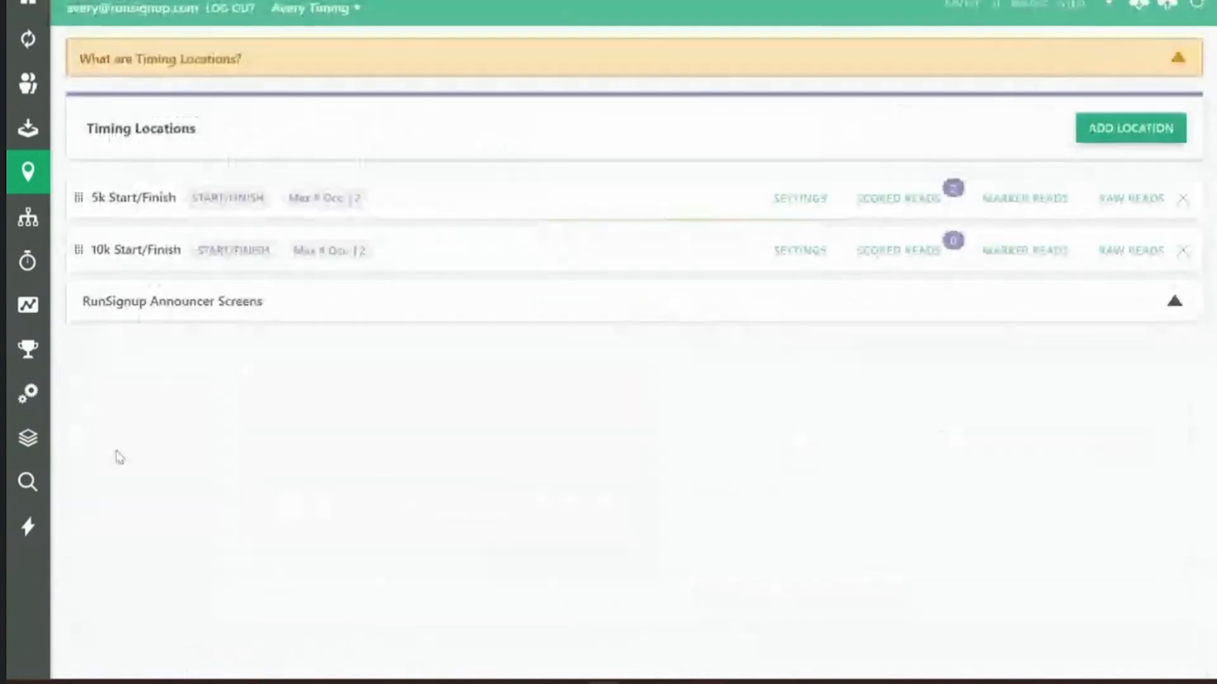
Return to the dashboard and check when the 10k Start/Finish location accepts start and finish reads.
{"action": "left_click", "coordinate": [28, 3]}
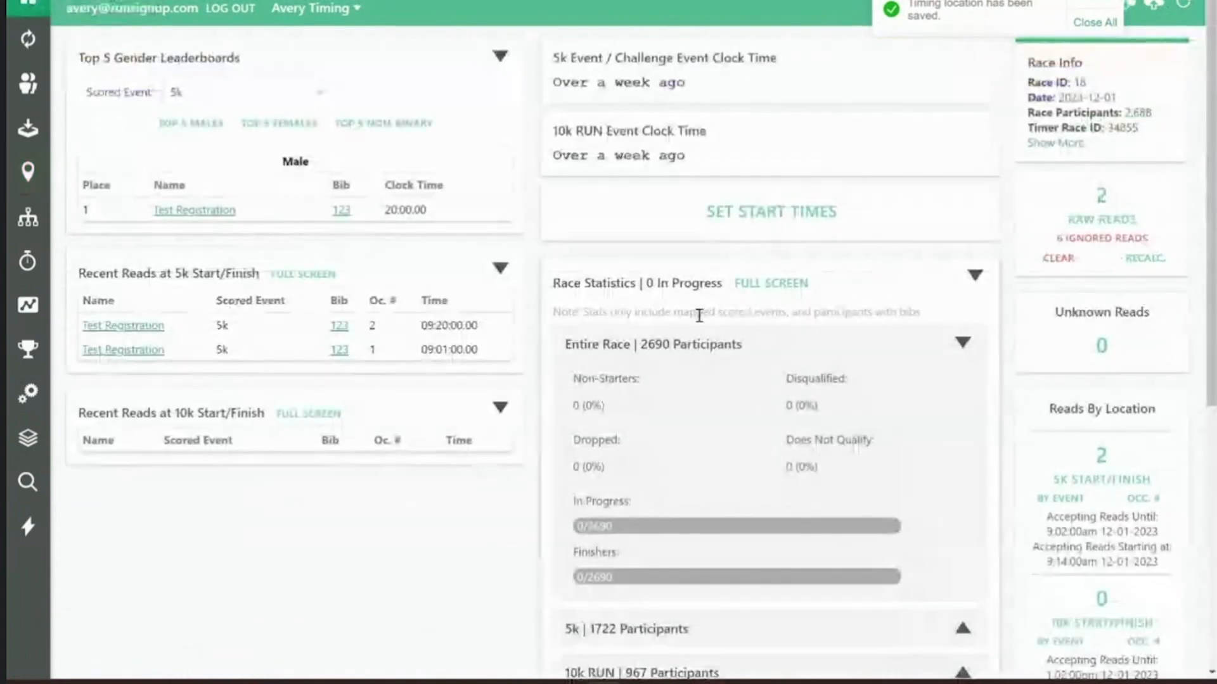
{"action": "scroll", "coordinate": [699, 314], "scroll_direction": "down", "scroll_amount": 4}
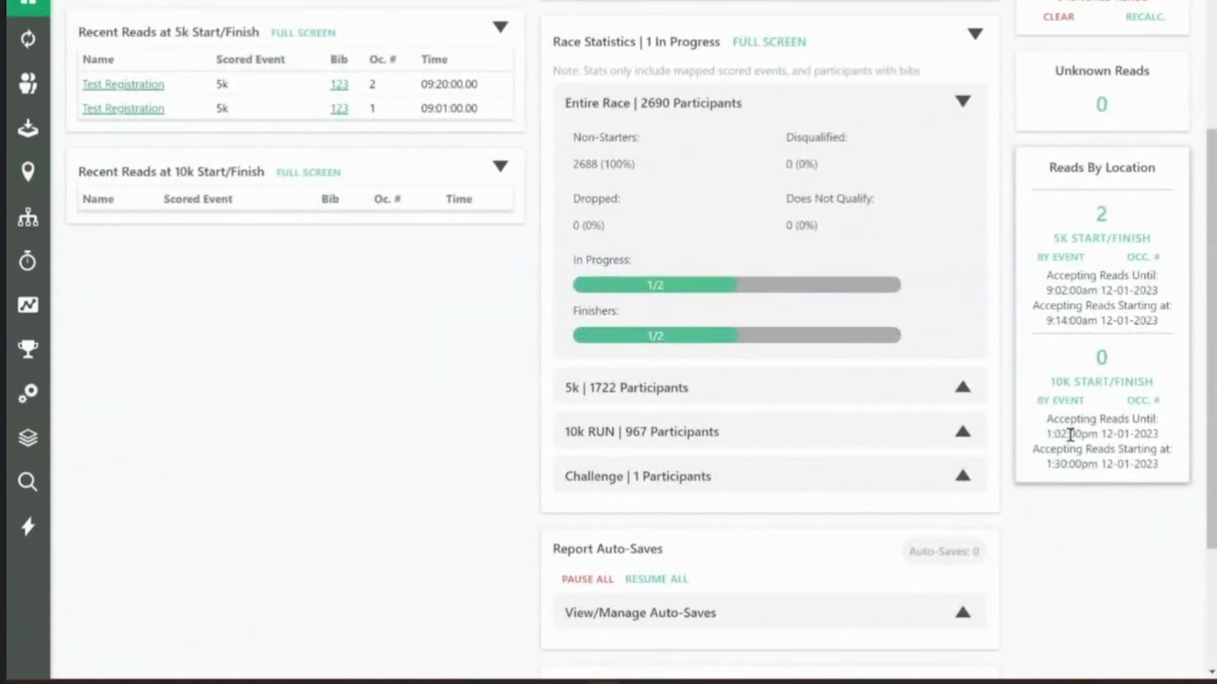
{"action": "triple_click", "coordinate": [1064, 469]}
{"action": "scroll", "coordinate": [1065, 469], "scroll_direction": "up", "scroll_amount": 4}
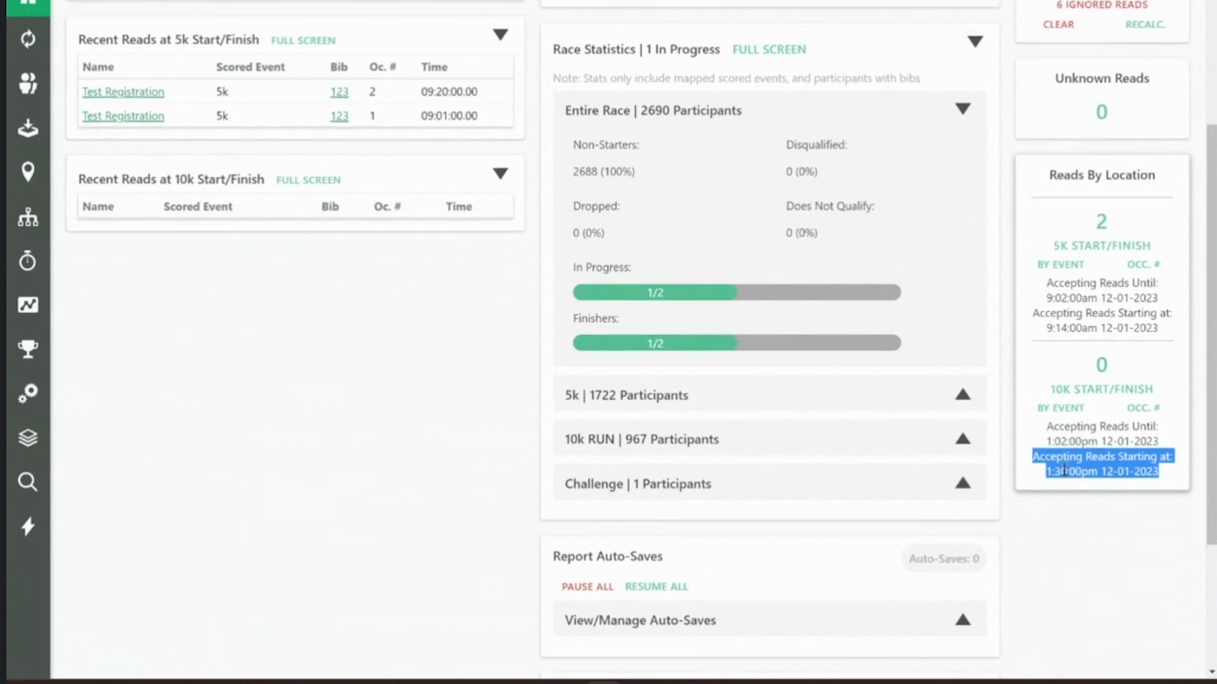
Open the raw reads and enter a new Start/Finish - 10k Start/Finish read for bib 123 at 01:01:00 PM on 12/01/2023.
{"action": "left_click", "coordinate": [1080, 219]}
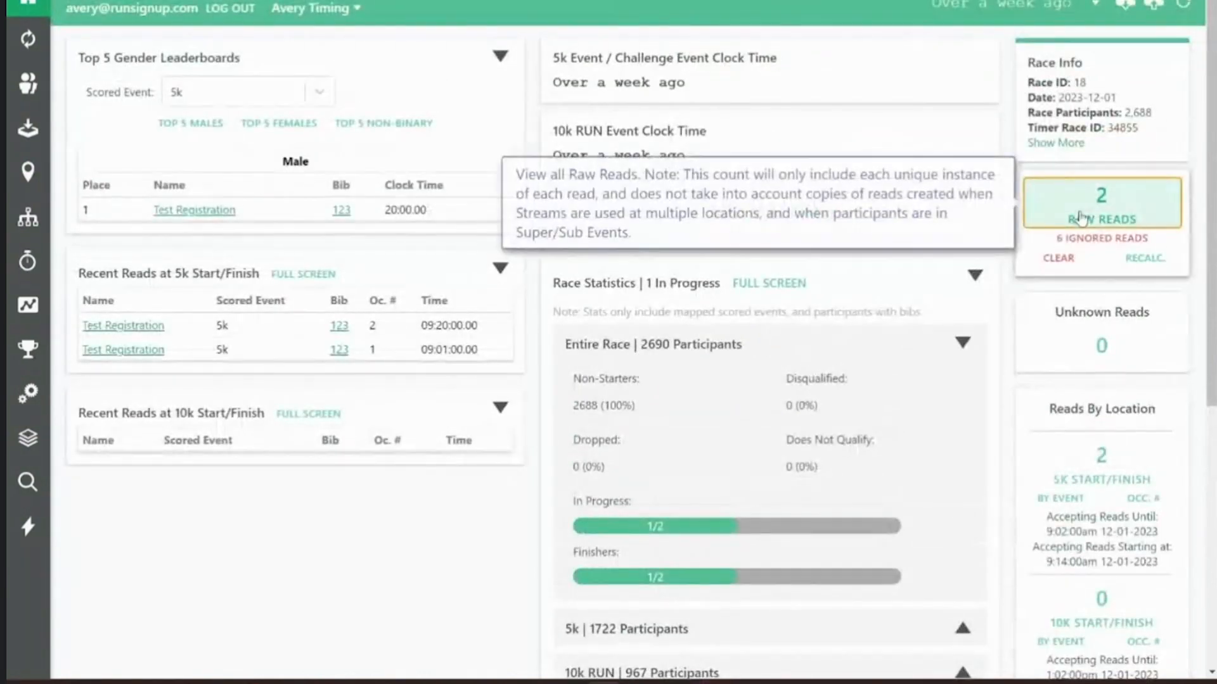
{"action": "left_click", "coordinate": [563, 159]}
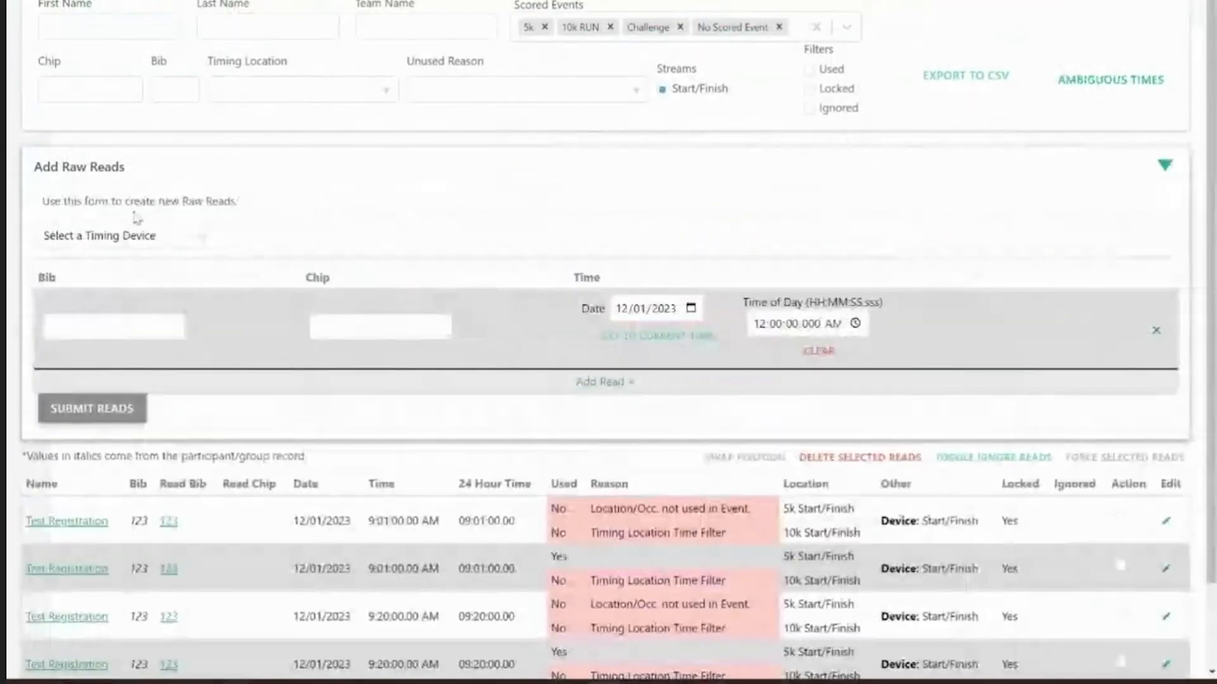
{"action": "left_click", "coordinate": [132, 235]}
{"action": "left_click", "coordinate": [97, 289]}
{"action": "left_click", "coordinate": [98, 328]}
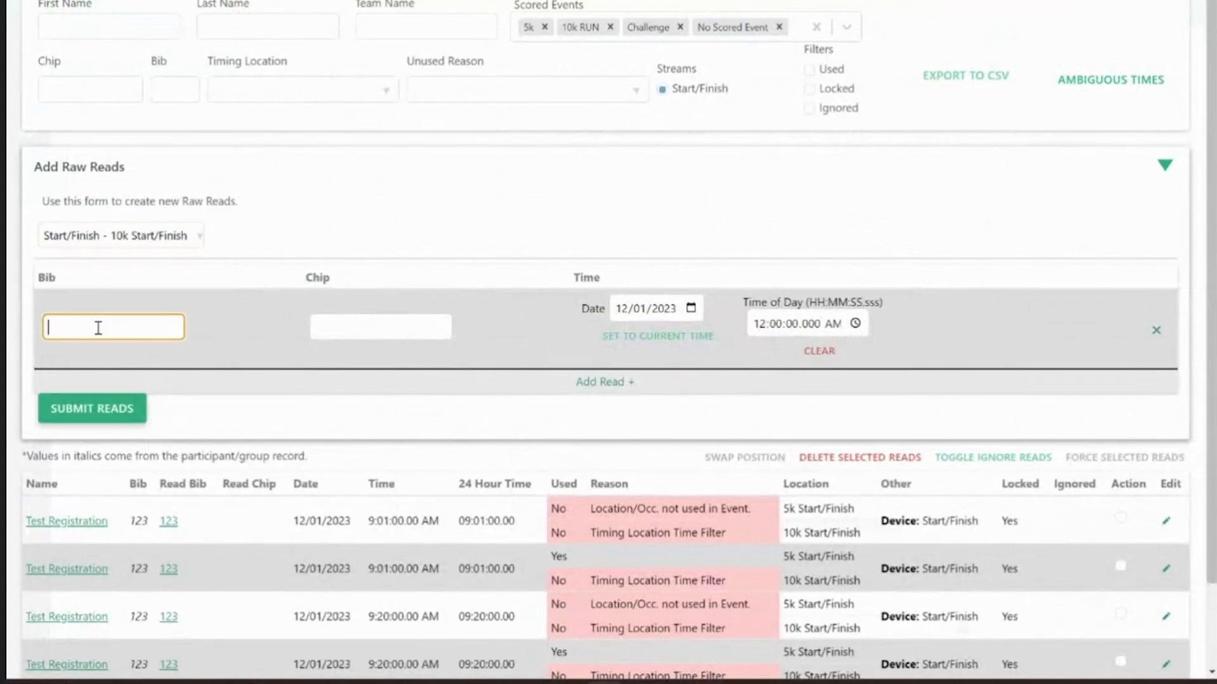
{"action": "left_click", "coordinate": [763, 325]}
{"action": "type", "text": "9:01"}
{"action": "key", "text": "Tab"}
{"action": "key", "text": "Tab"}
{"action": "type", "text": "p"}
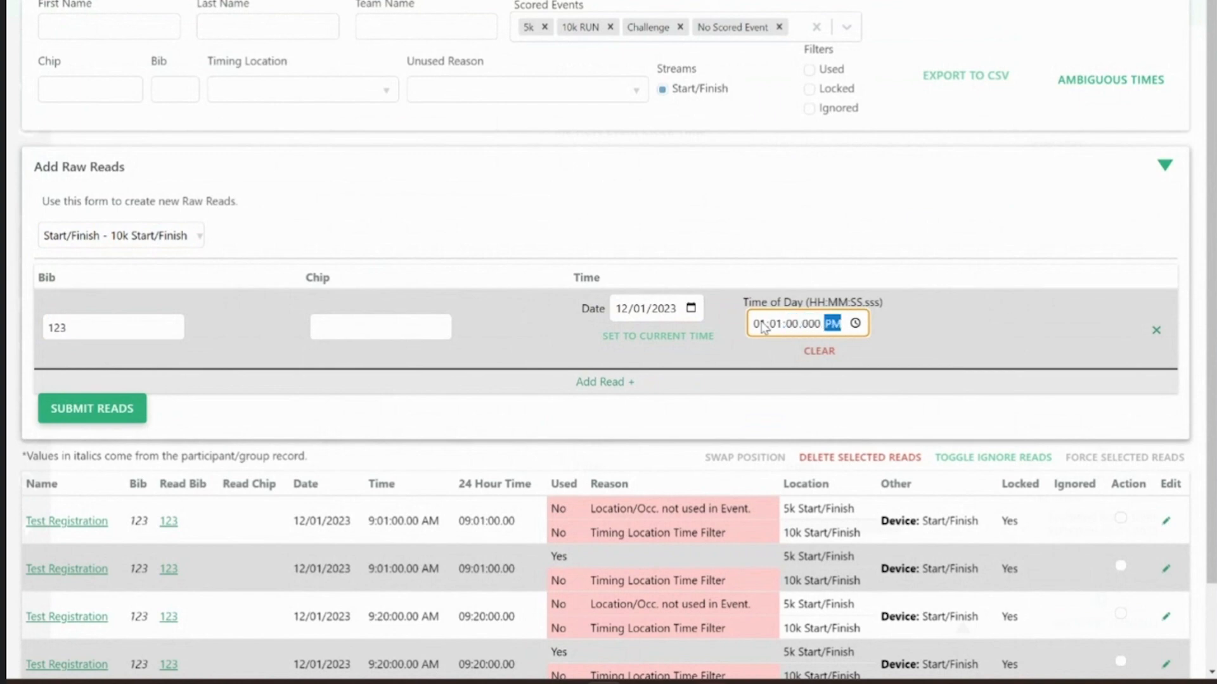
Add a second 10k Start/Finish read for bib 123 at 01:50:00 PM and submit both reads.
{"action": "left_click", "coordinate": [629, 382]}
{"action": "left_click", "coordinate": [170, 415]}
{"action": "type", "text": "123"}
{"action": "left_click", "coordinate": [764, 405]}
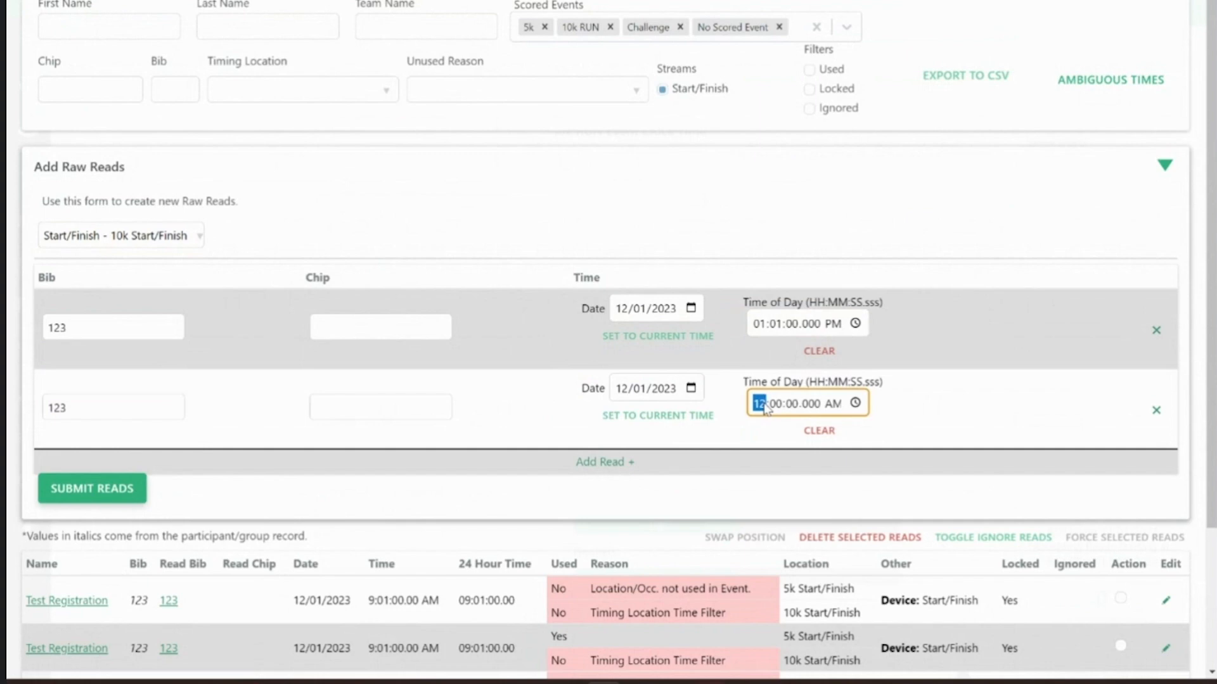
{"action": "type", "text": "01:50"}
{"action": "key", "text": "Tab"}
{"action": "key", "text": "Tab"}
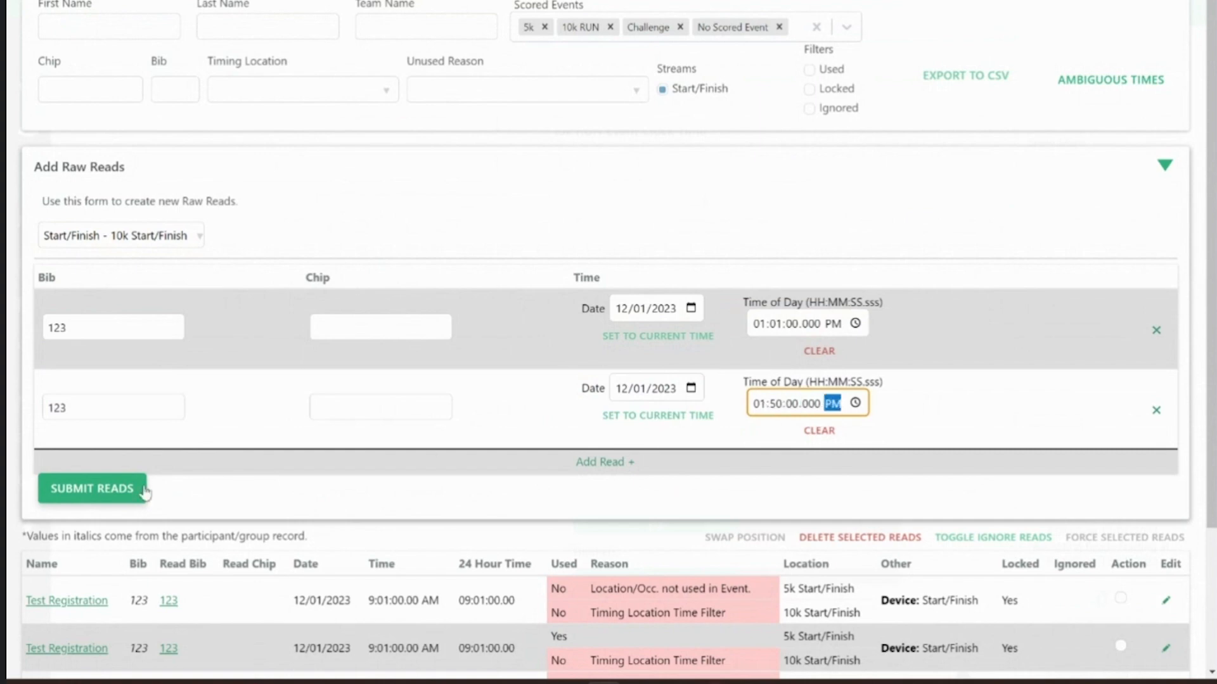
{"action": "left_click", "coordinate": [83, 494]}
{"action": "scroll", "coordinate": [84, 494], "scroll_direction": "down", "scroll_amount": 2}
{"action": "scroll", "coordinate": [85, 495], "scroll_direction": "down", "scroll_amount": 2}
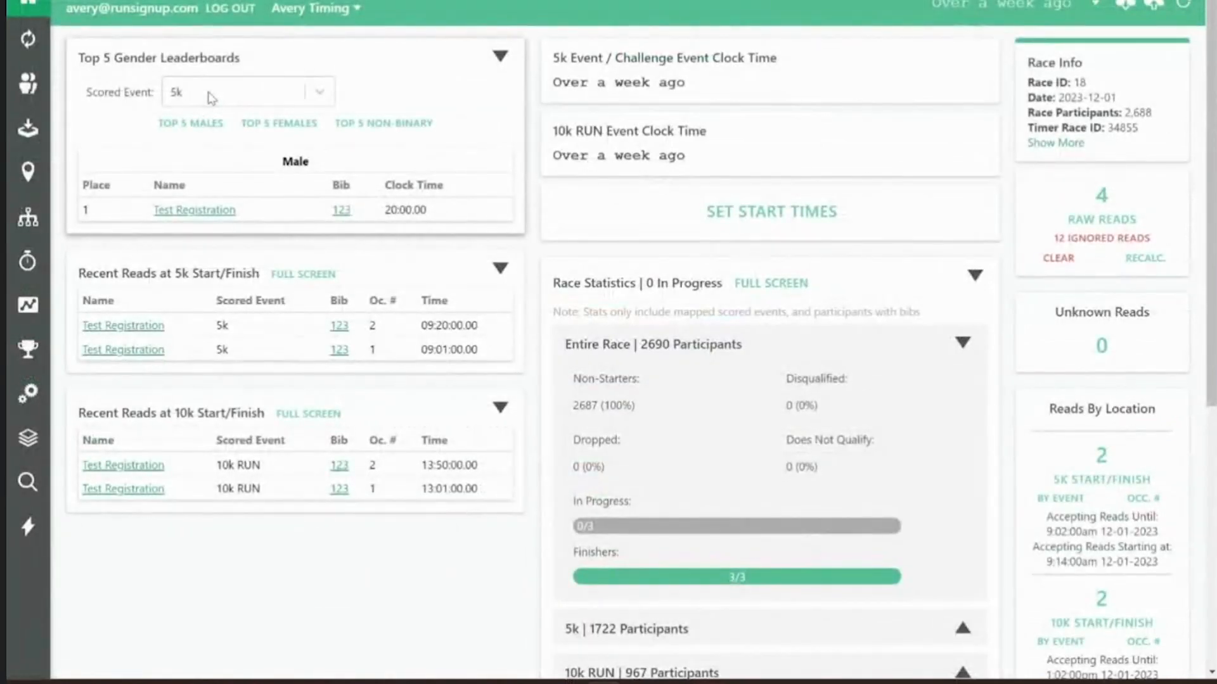
Show the 10k RUN event in the dashboard's gender leaderboards and check bib 123's clock time.
{"action": "left_click", "coordinate": [211, 98]}
{"action": "left_click", "coordinate": [211, 161]}
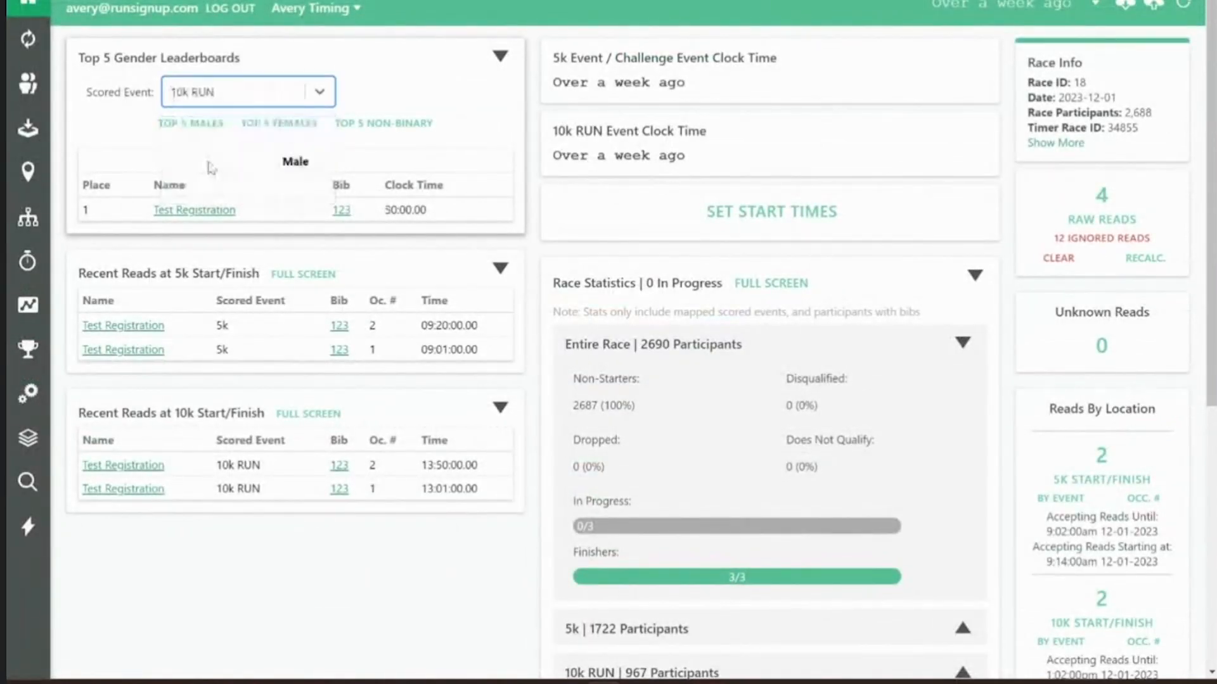
{"action": "left_click_drag", "start_coordinate": [442, 214], "coordinate": [399, 211]}
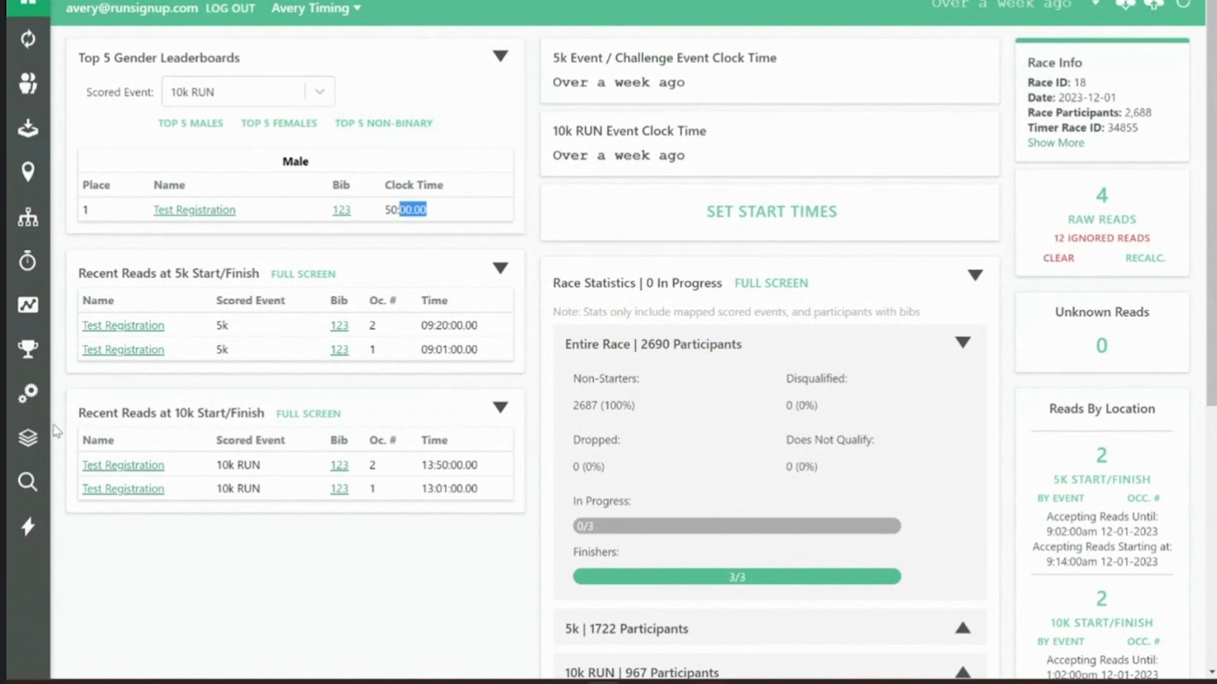
Open the Challenge Overall Report and compare bib 123's combined clock time and chip time.
{"action": "left_click", "coordinate": [27, 438]}
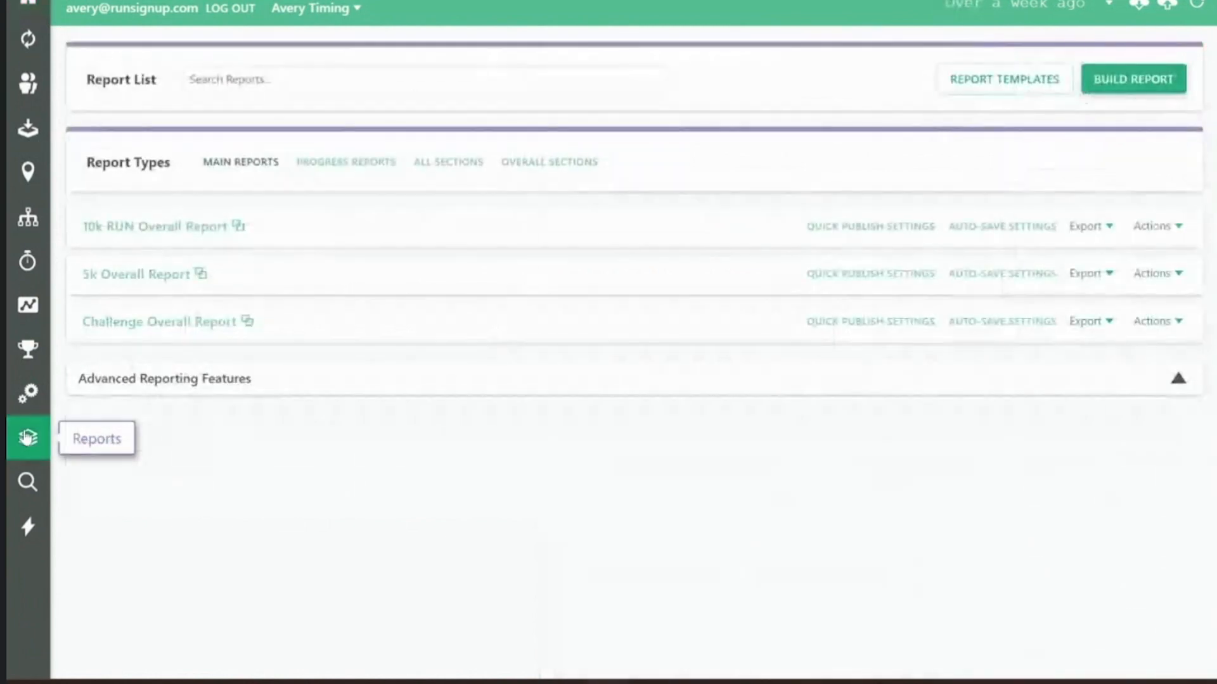
{"action": "left_click", "coordinate": [180, 326]}
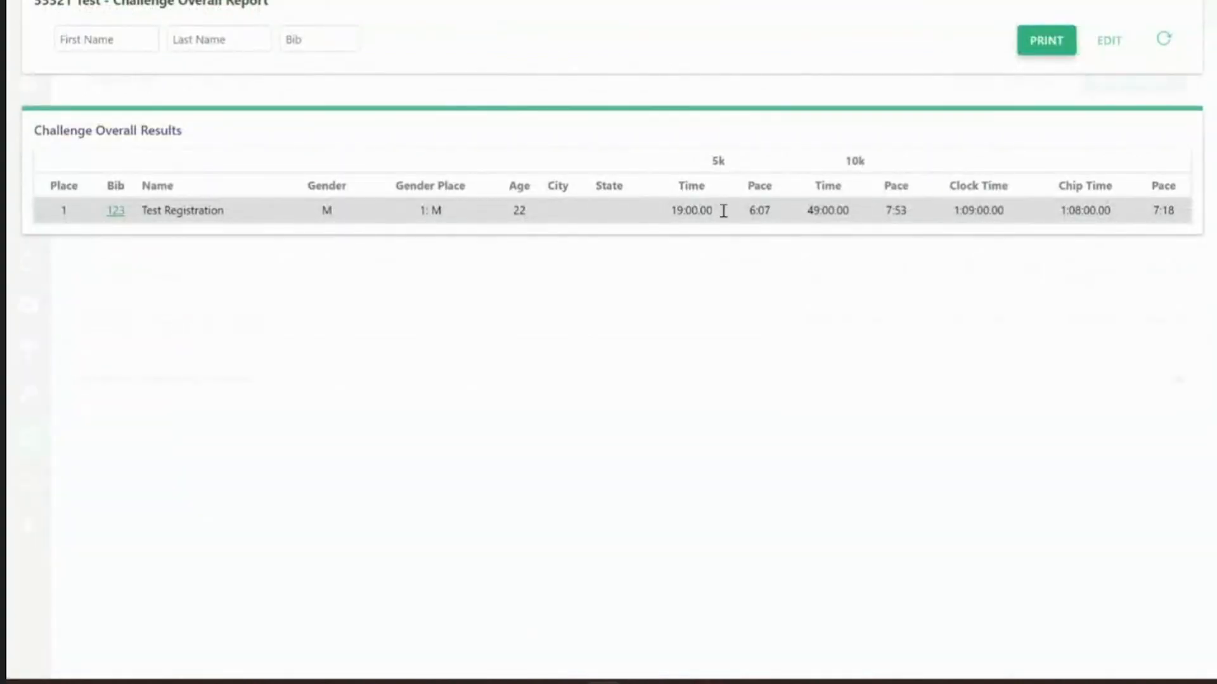
{"action": "double_click", "coordinate": [960, 214]}
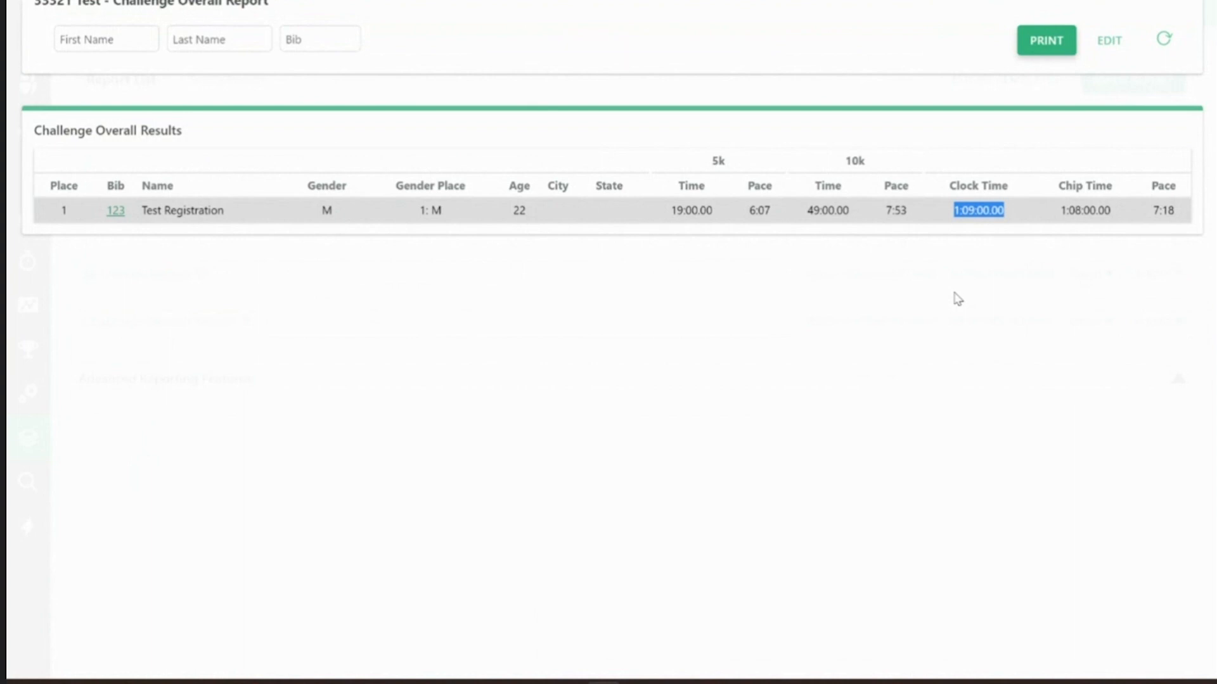
{"action": "double_click", "coordinate": [1075, 211]}
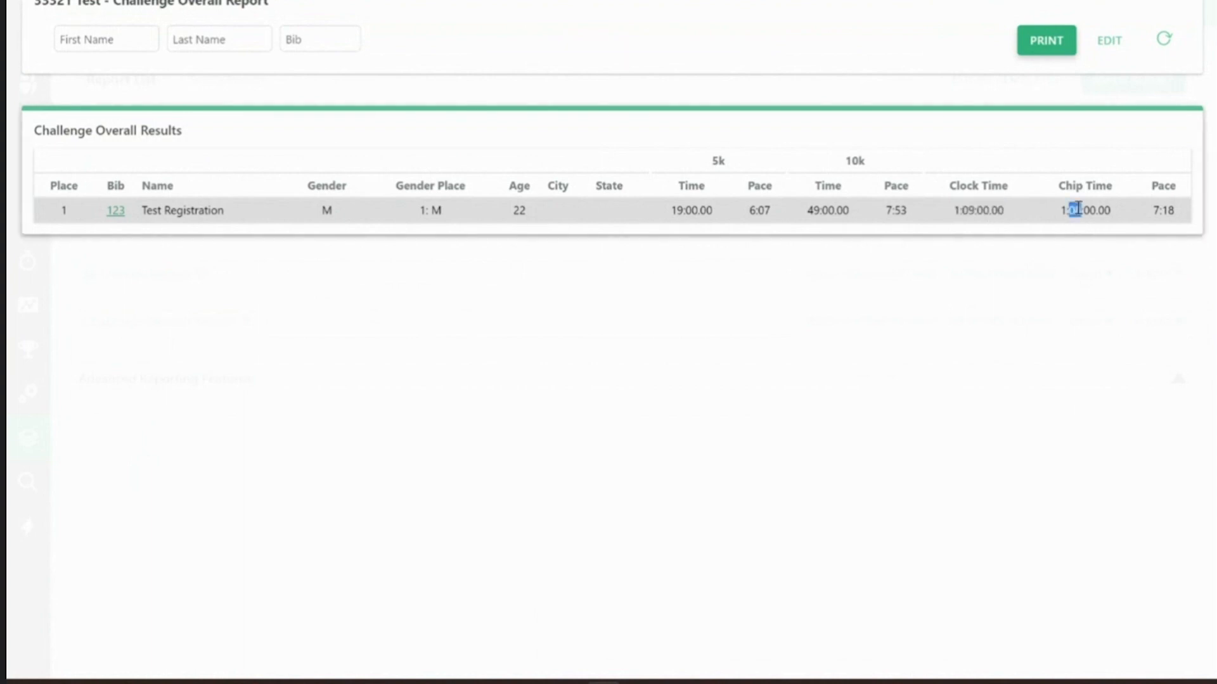